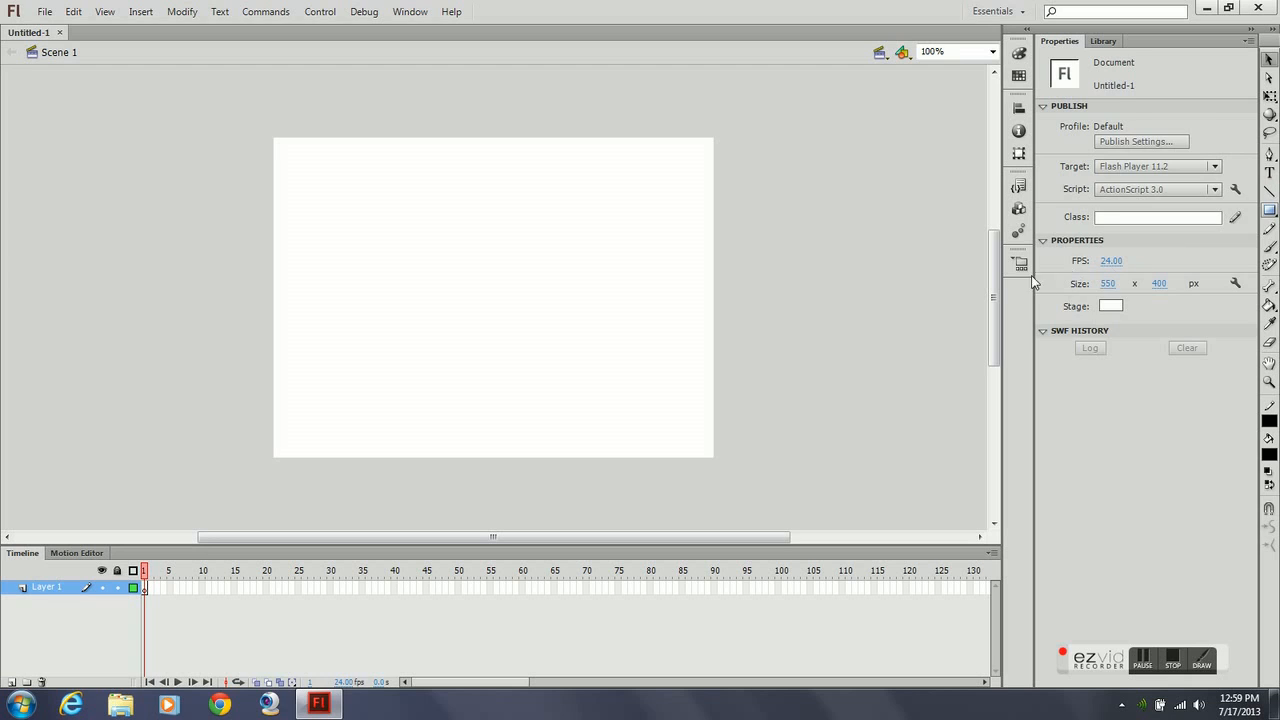
Step: Draw a rectangle about 336 by 166 px in the stage's upper part and fill it with the rainbow linear gradient swatch
drag(323, 196, 592, 328)
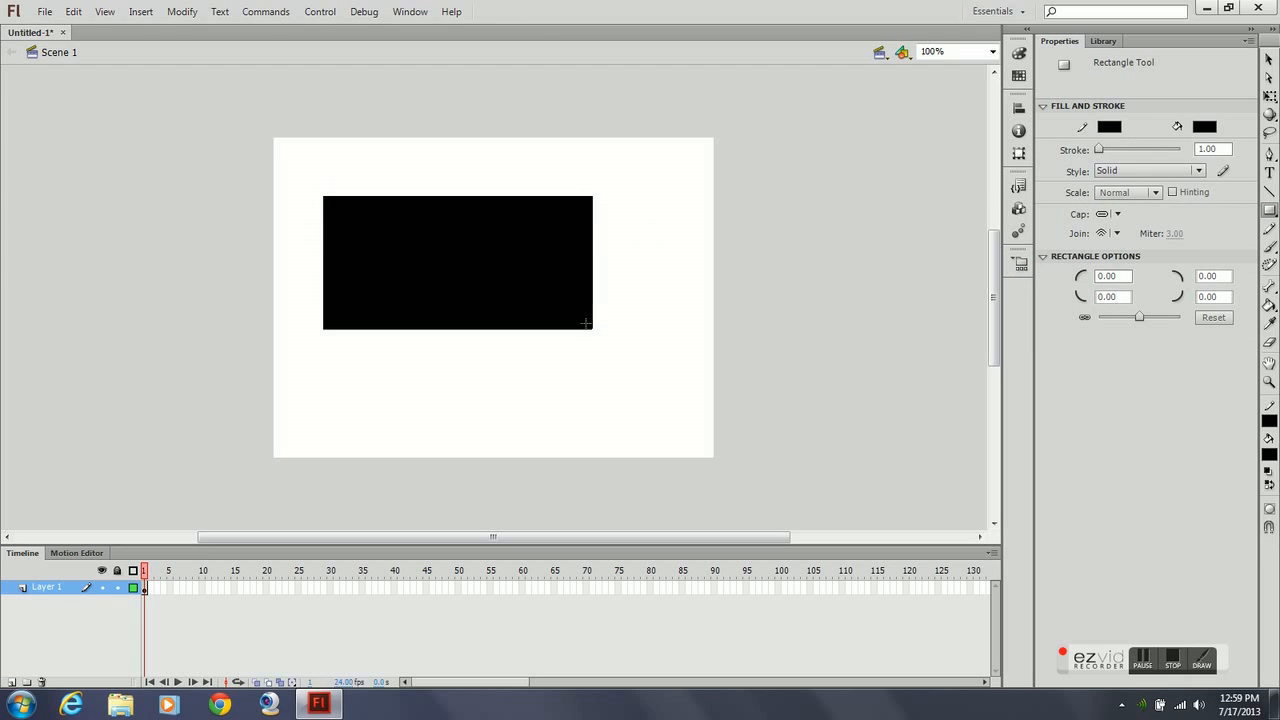
click(1269, 305)
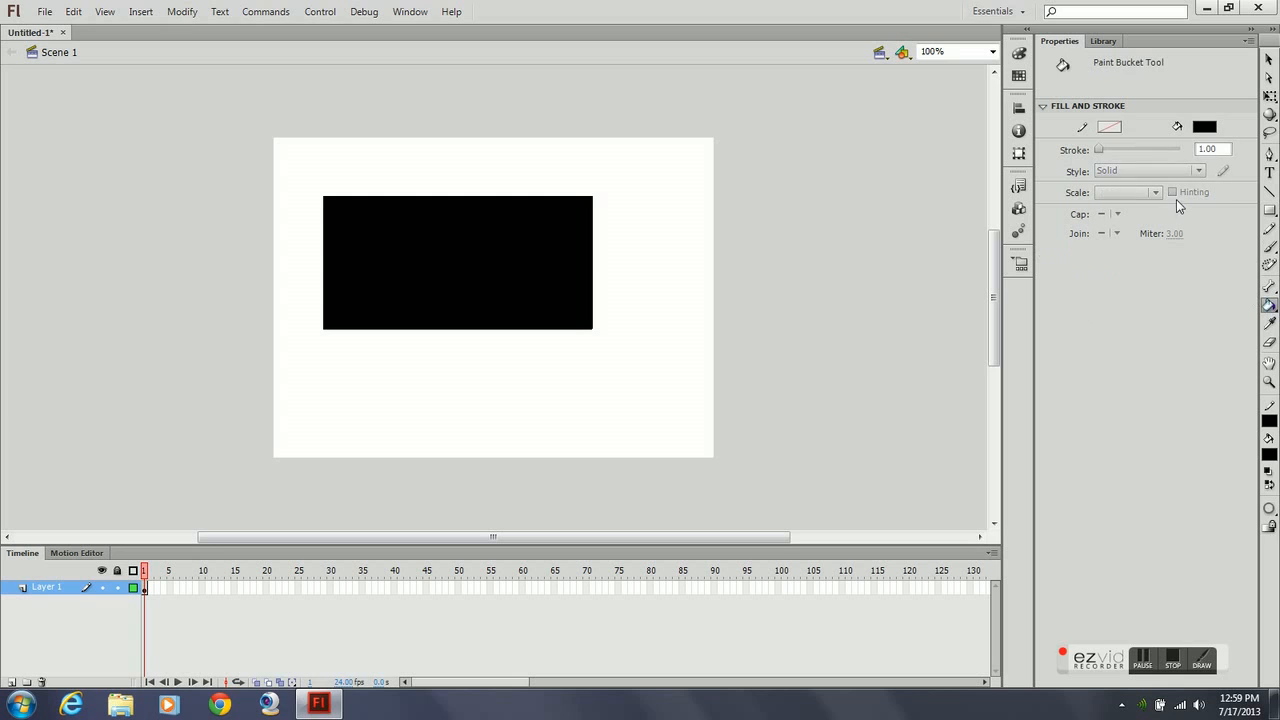
click(1019, 53)
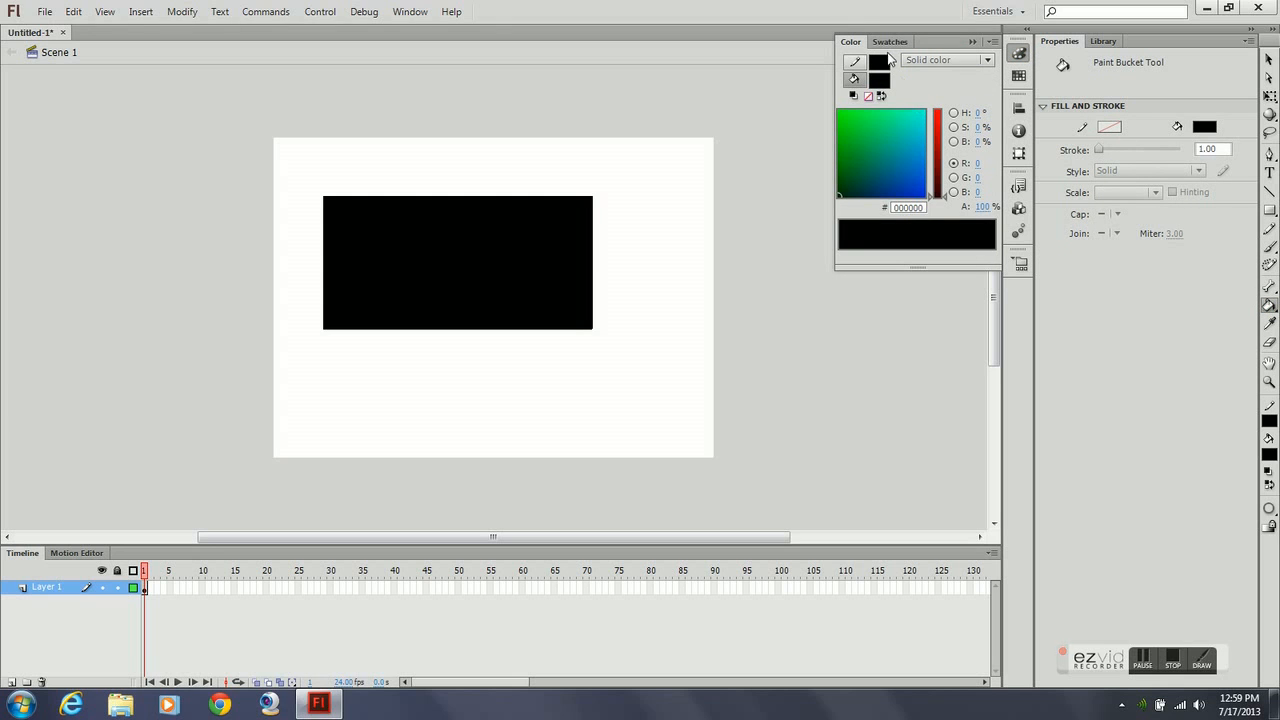
click(890, 43)
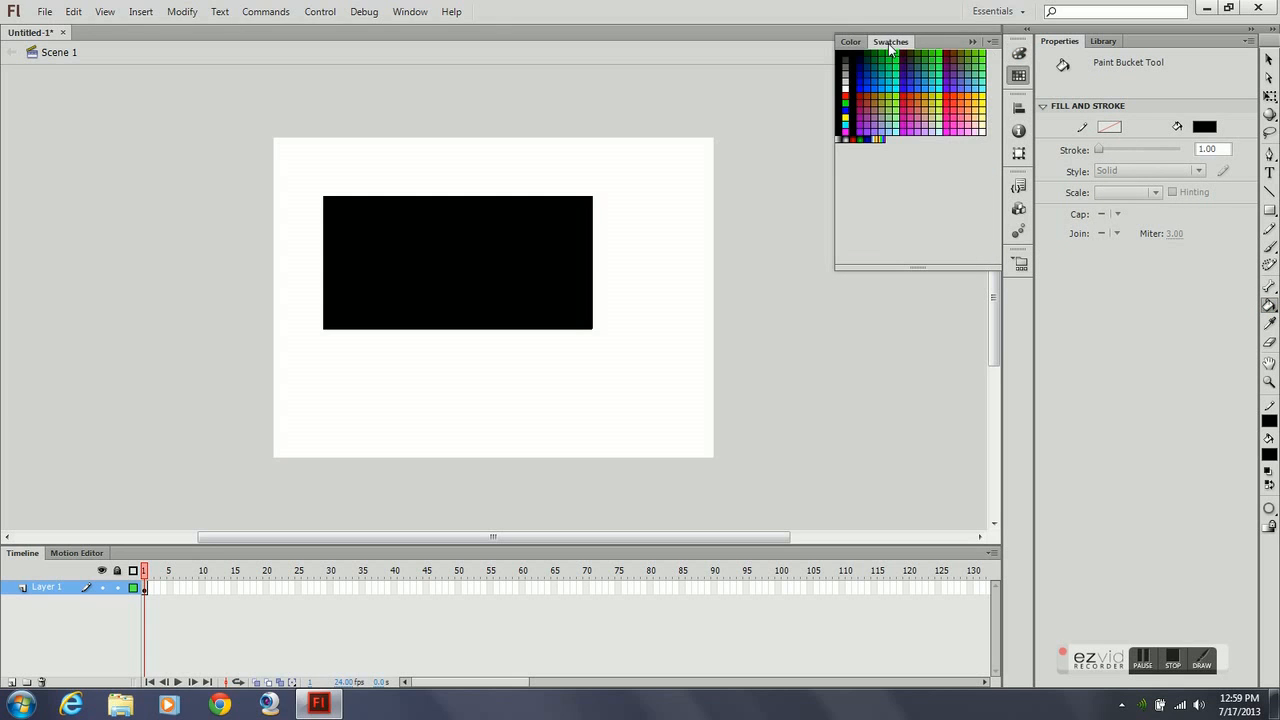
click(882, 138)
click(489, 261)
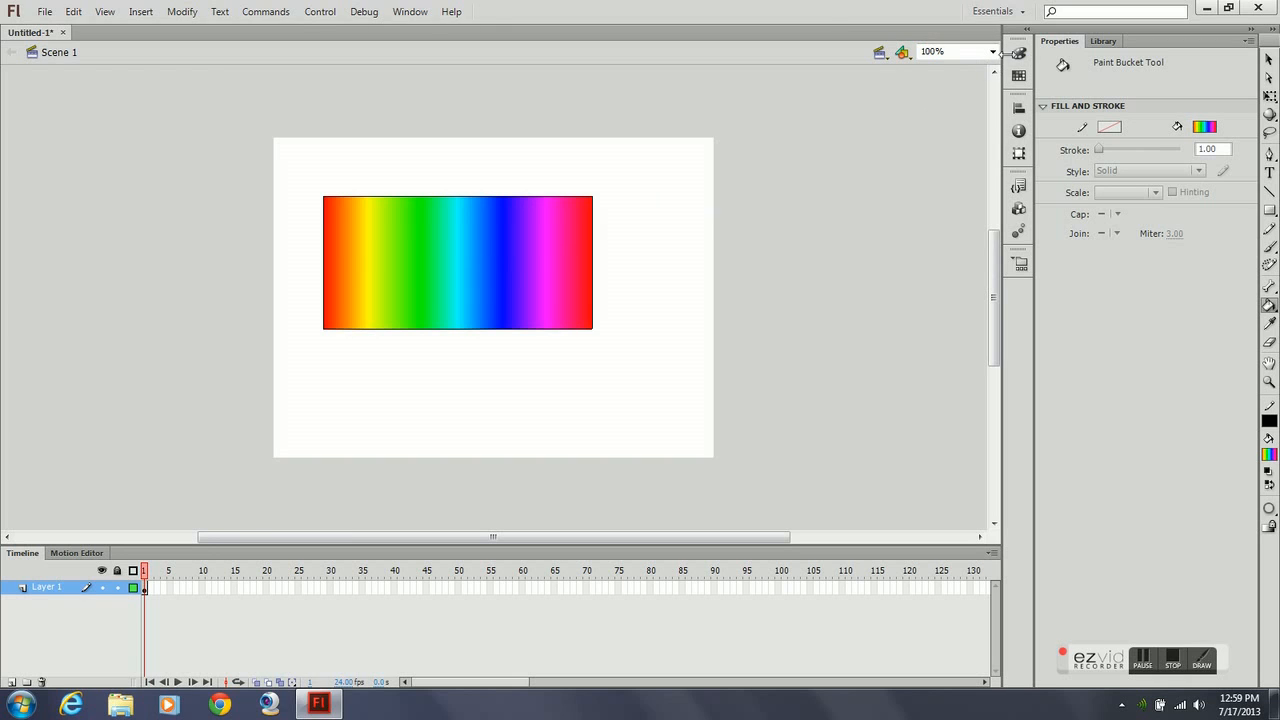
Step: Recolour the linear gradient's first red stop to pink FF10F0 and its green stop to blue 0005F6, shifting the pink and yellow stops inward
click(1019, 53)
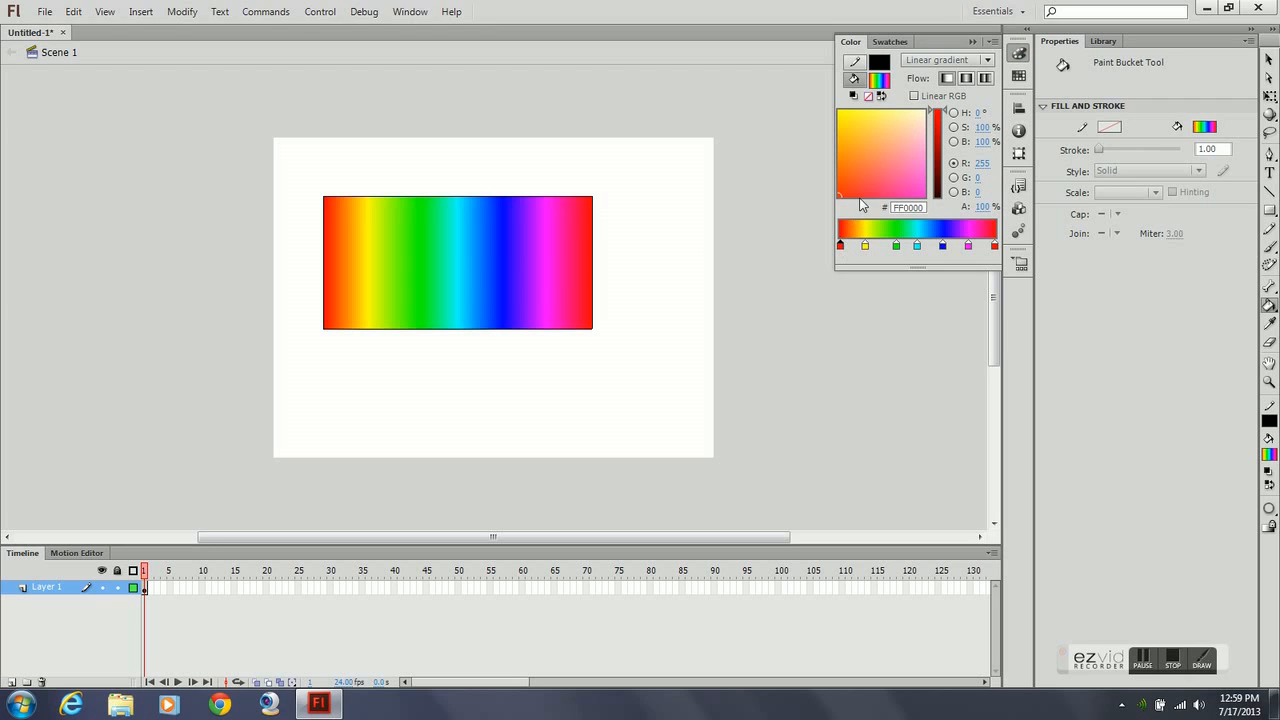
drag(904, 186, 919, 191)
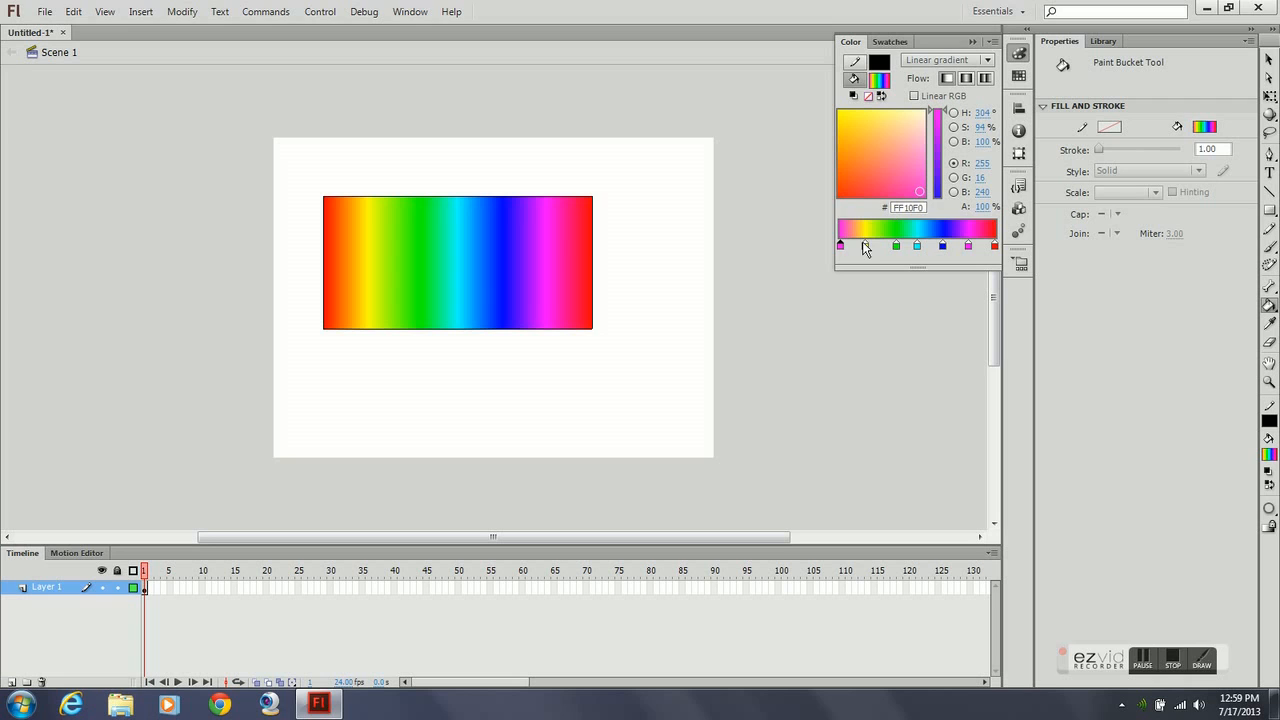
mouse_move(865, 246)
mouse_down()
mouse_move(883, 247)
mouse_move(855, 249)
mouse_up()
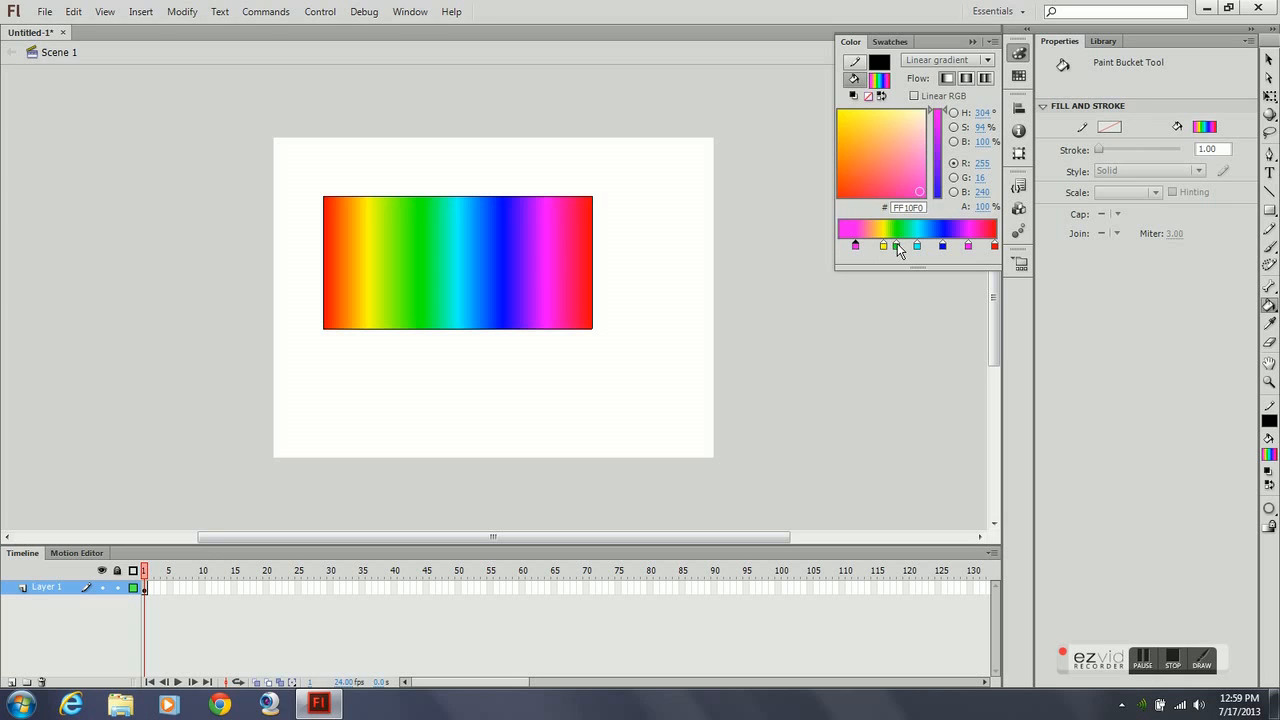
click(897, 246)
click(921, 196)
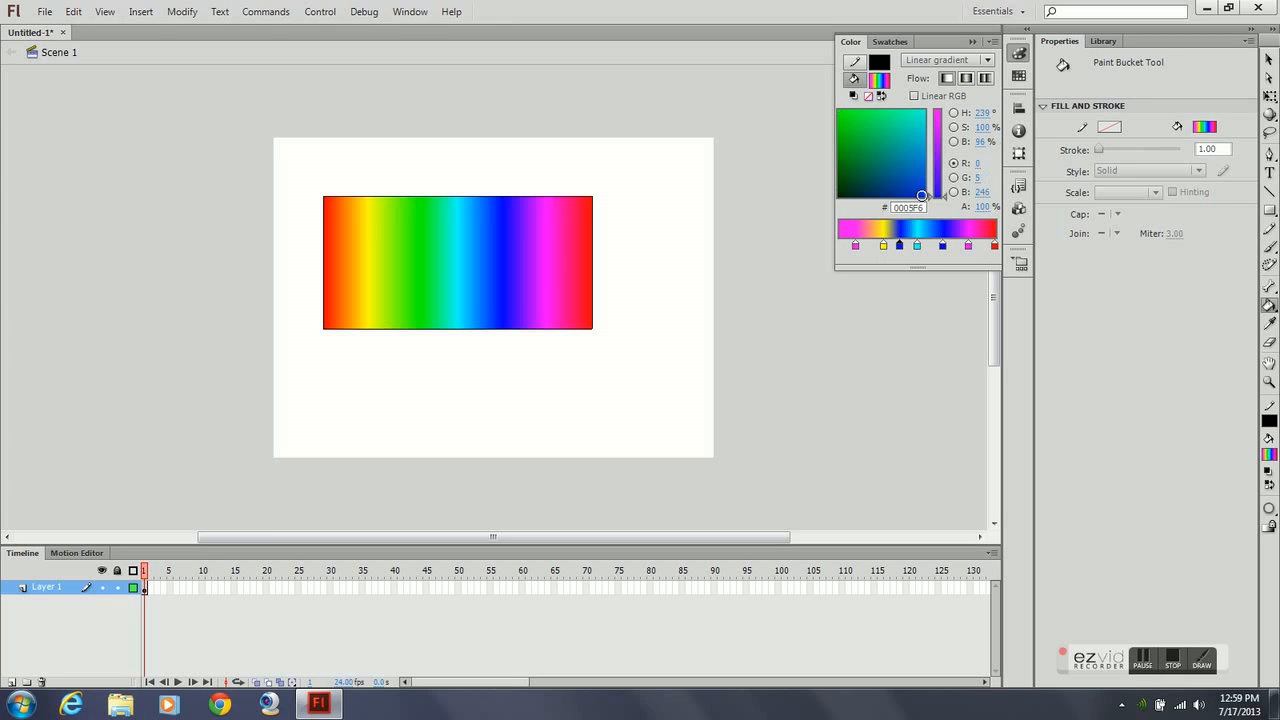
Step: Move the gradient's yellow stop back toward the pink one, set it to FFFC00, and fill the rectangle with the edited gradient
drag(883, 247, 874, 248)
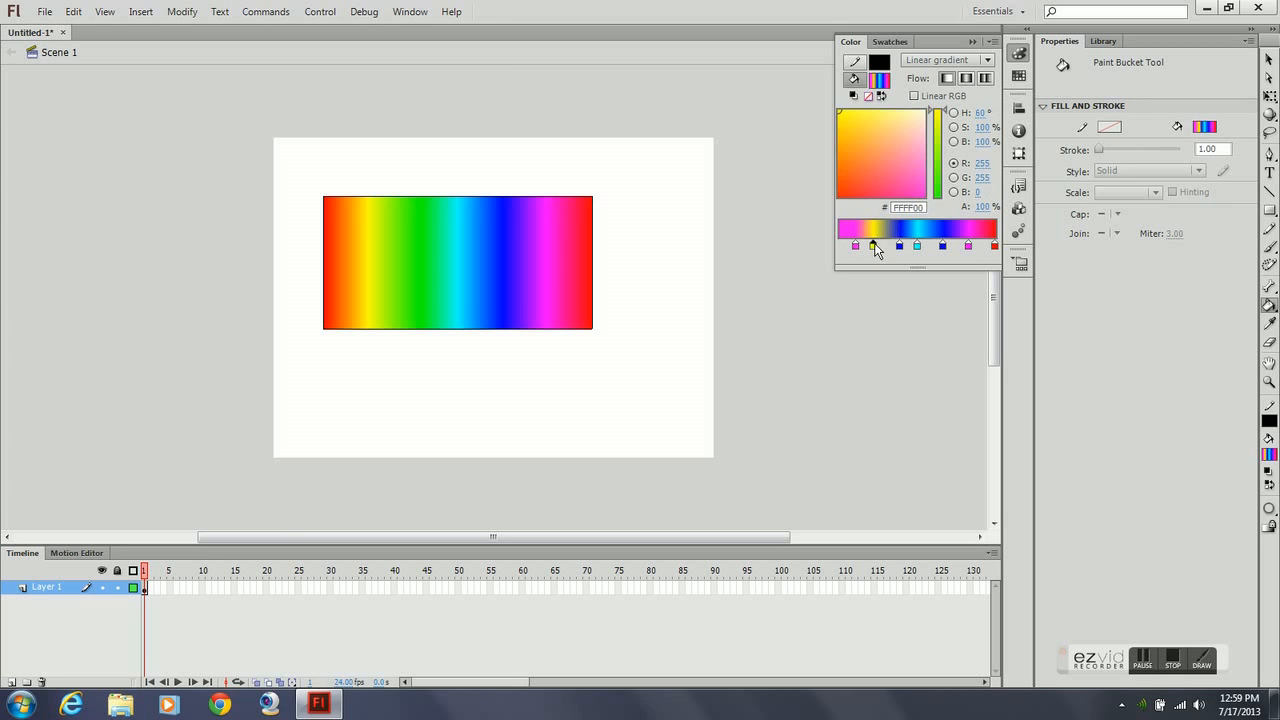
click(889, 172)
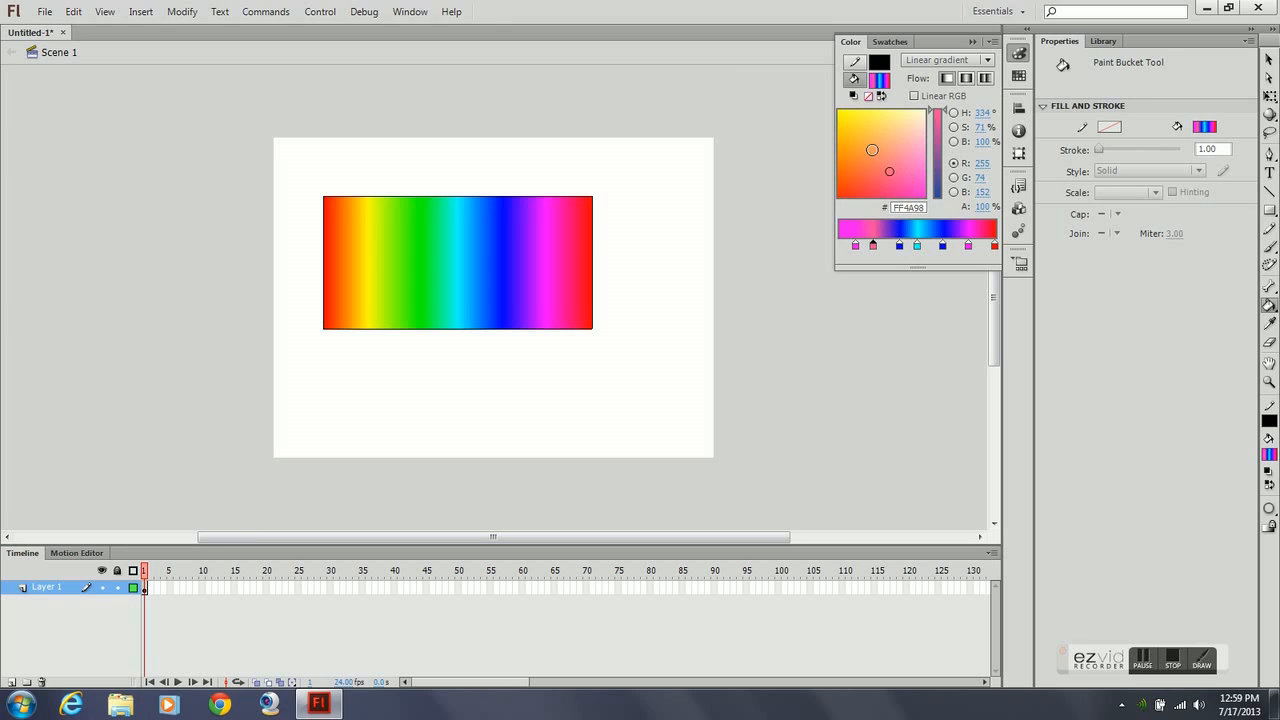
click(838, 111)
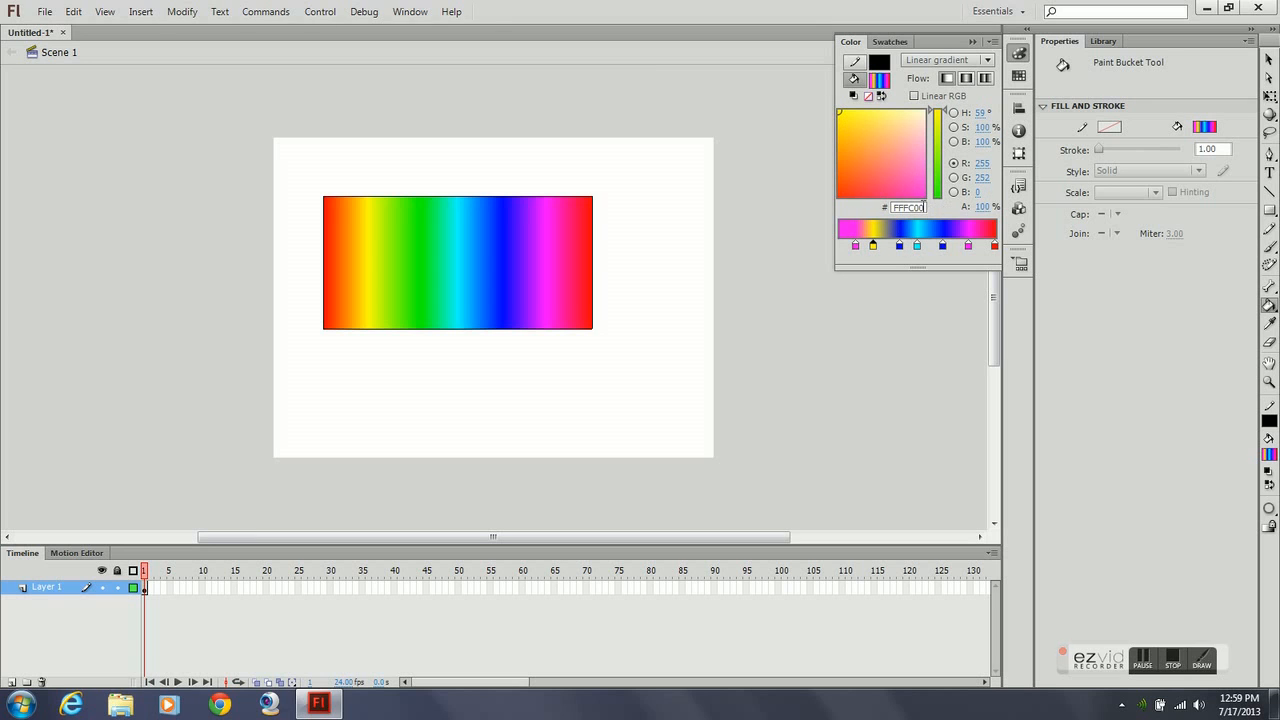
click(497, 248)
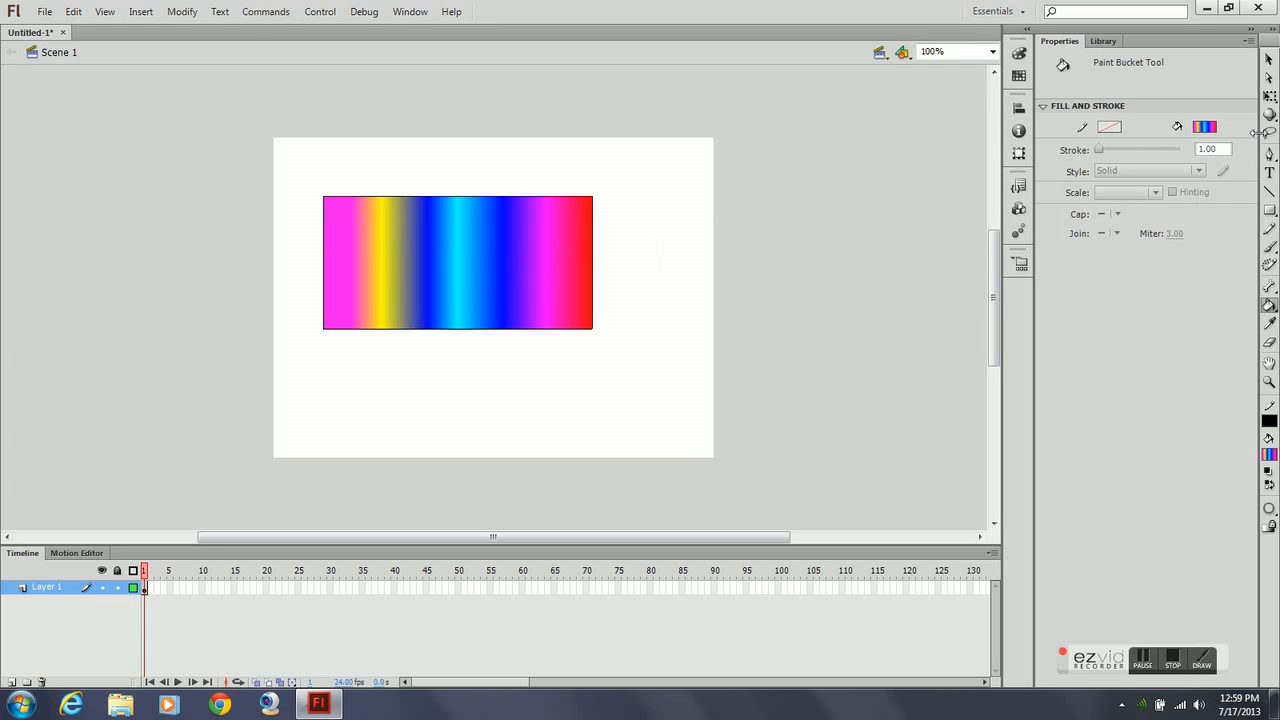
Step: Add a new layer and draw a circle on it that overlaps the rectangle's lower-right corner
click(1271, 211)
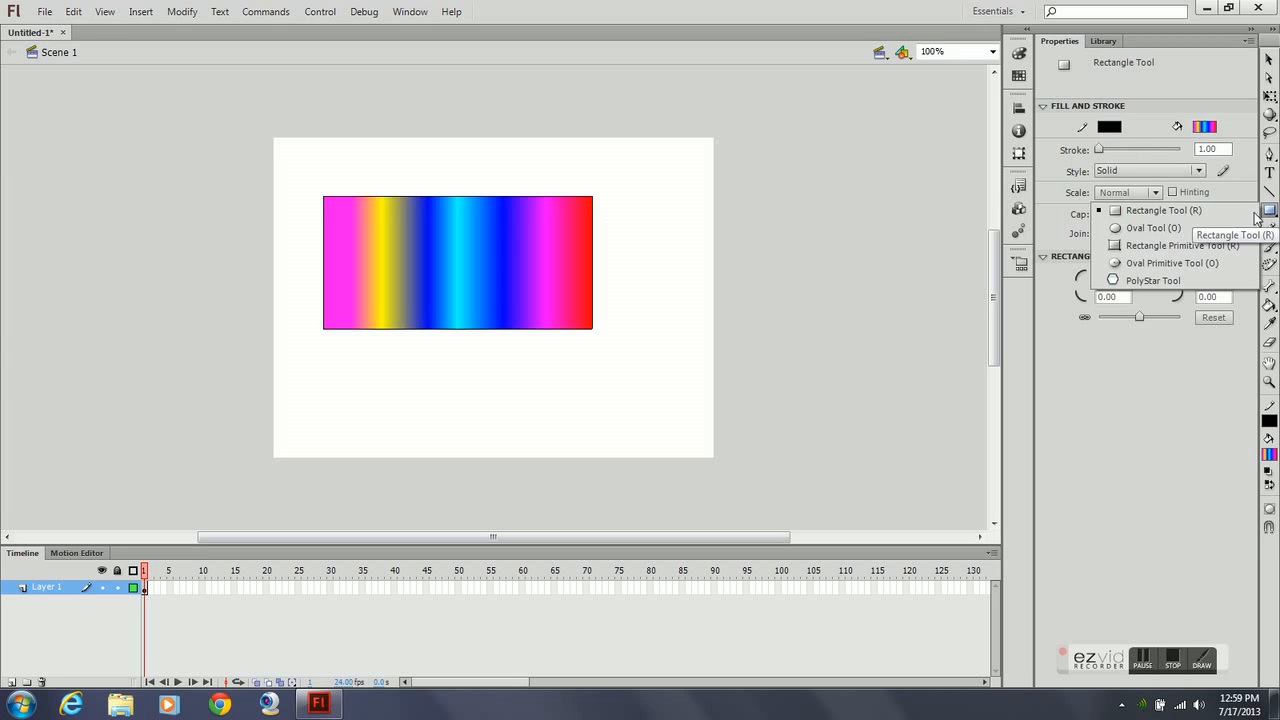
click(1168, 231)
drag(518, 314, 637, 423)
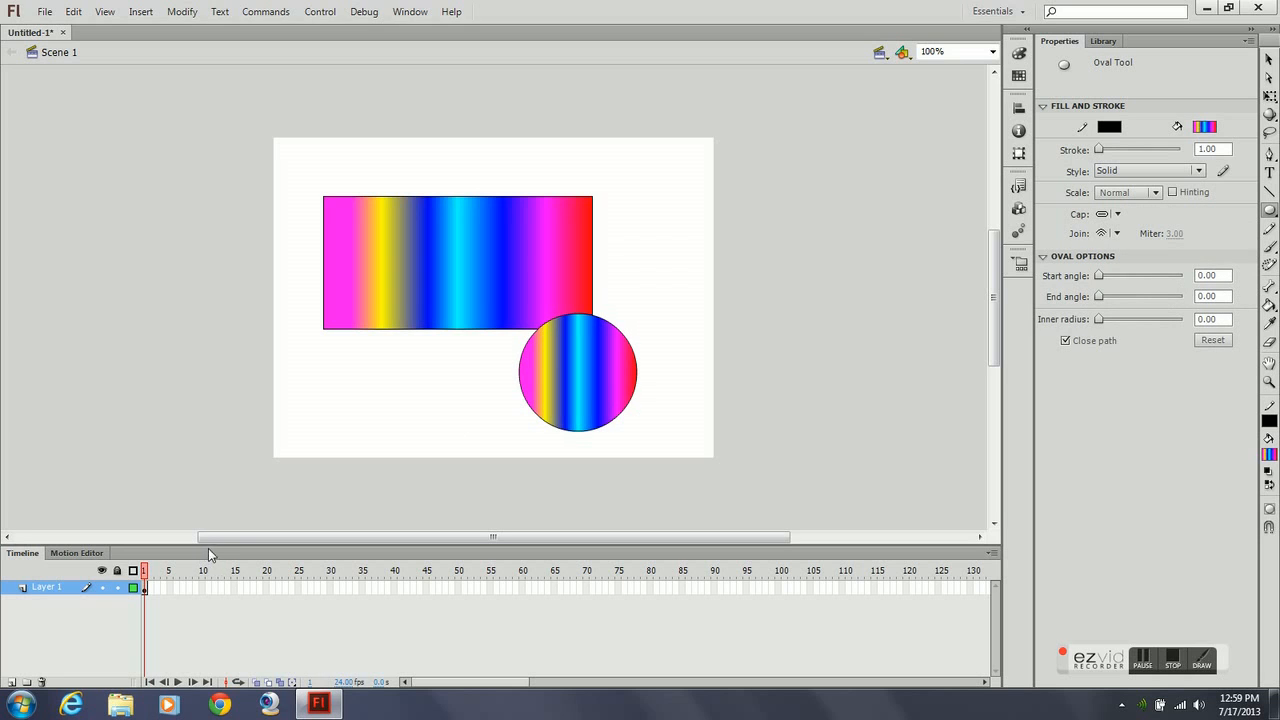
key(ctrl+z)
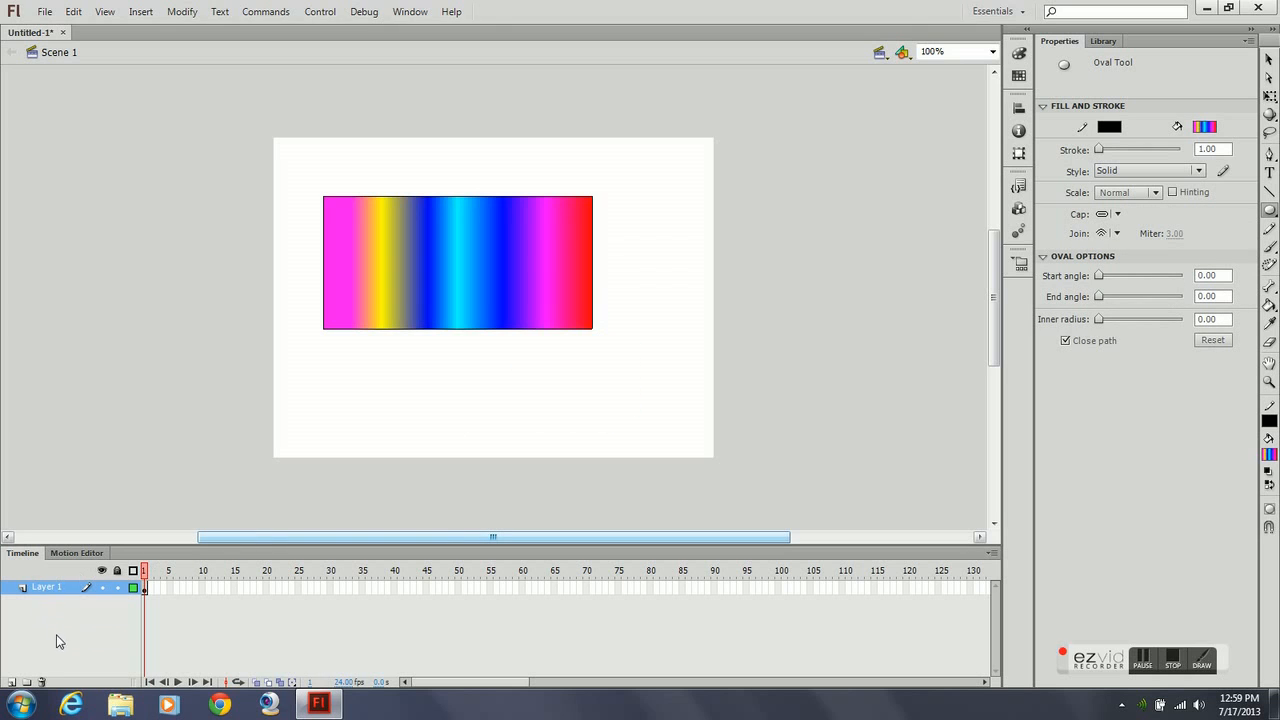
click(12, 681)
drag(512, 304, 649, 426)
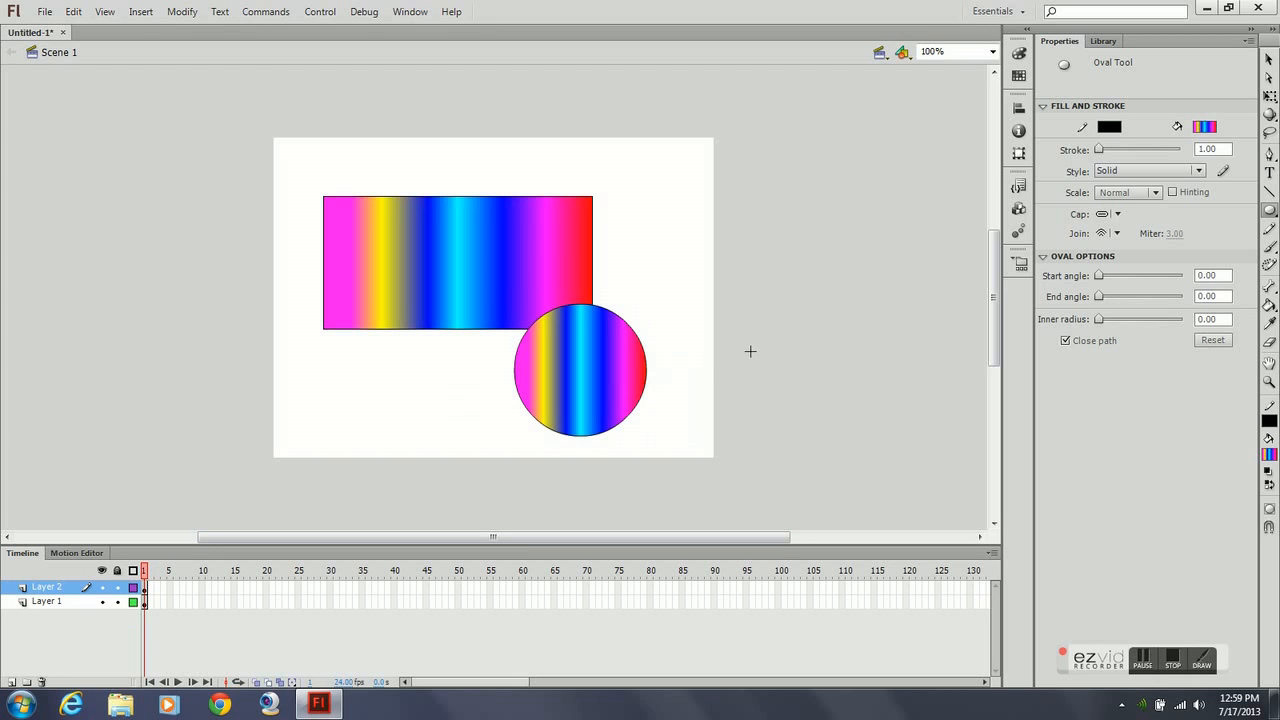
Step: Fill the circle with the blue radial gradient swatch using the Paint Bucket tool
click(1018, 52)
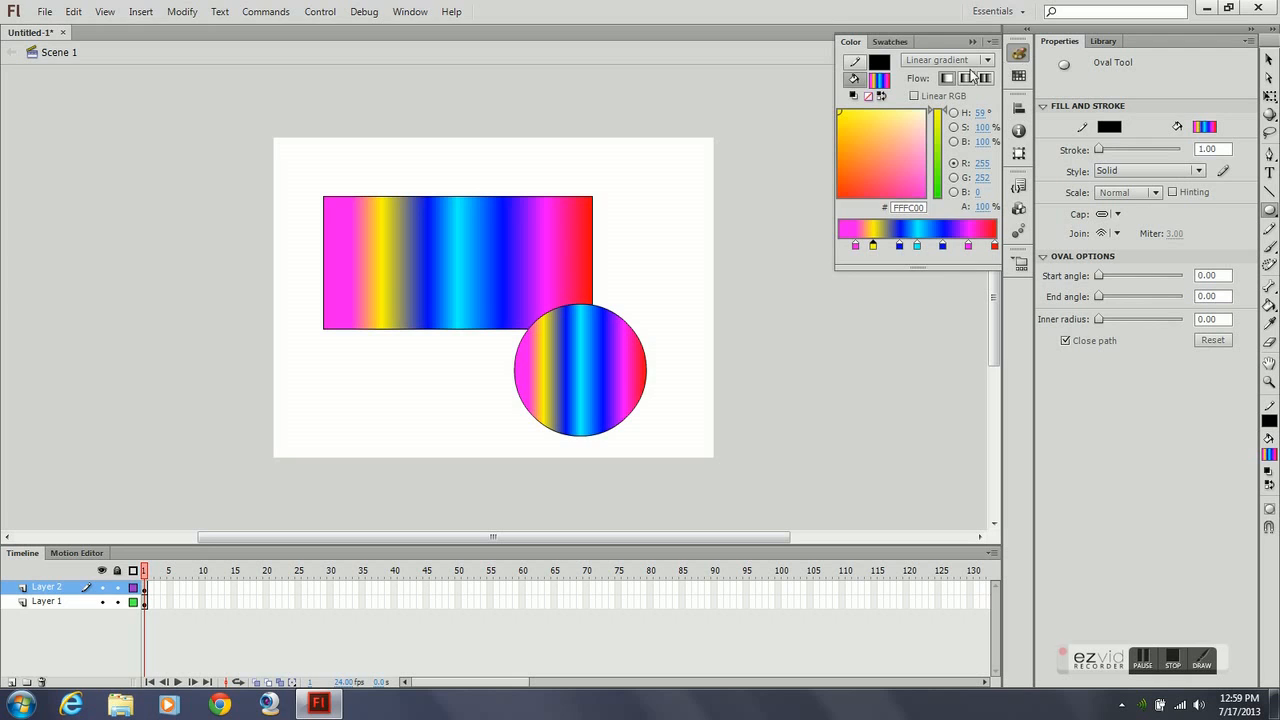
click(889, 42)
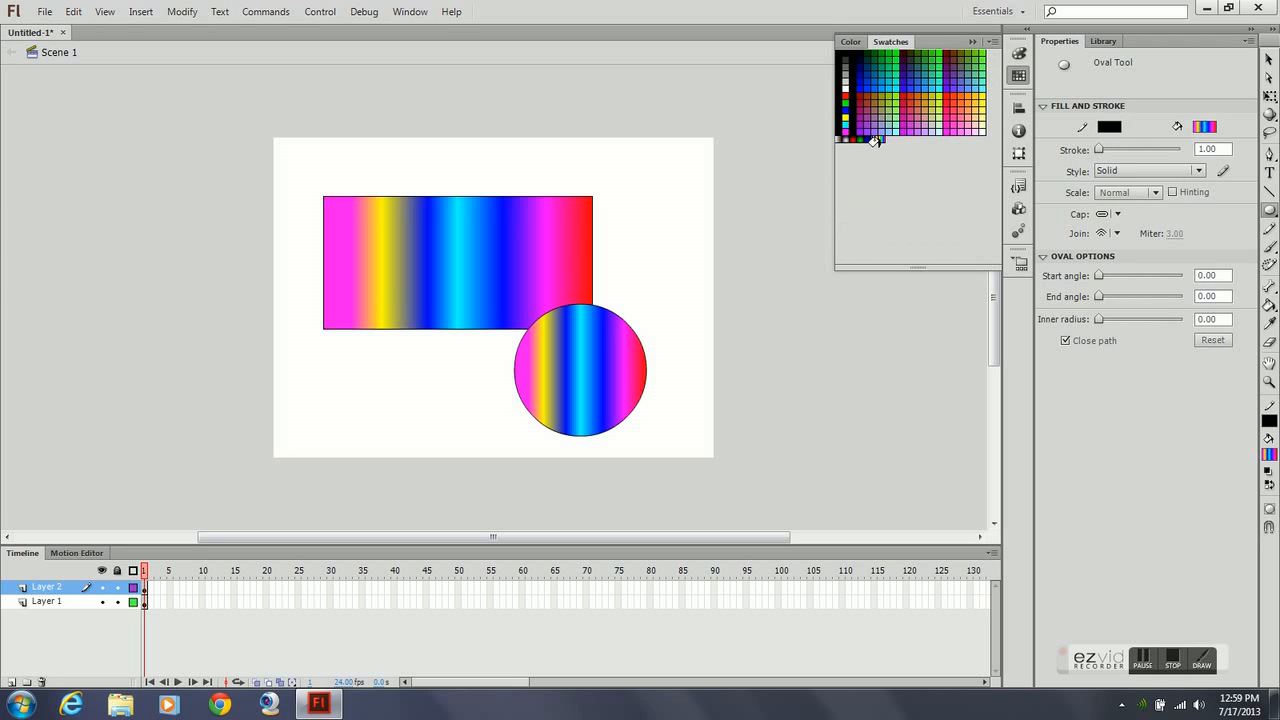
click(876, 133)
click(592, 361)
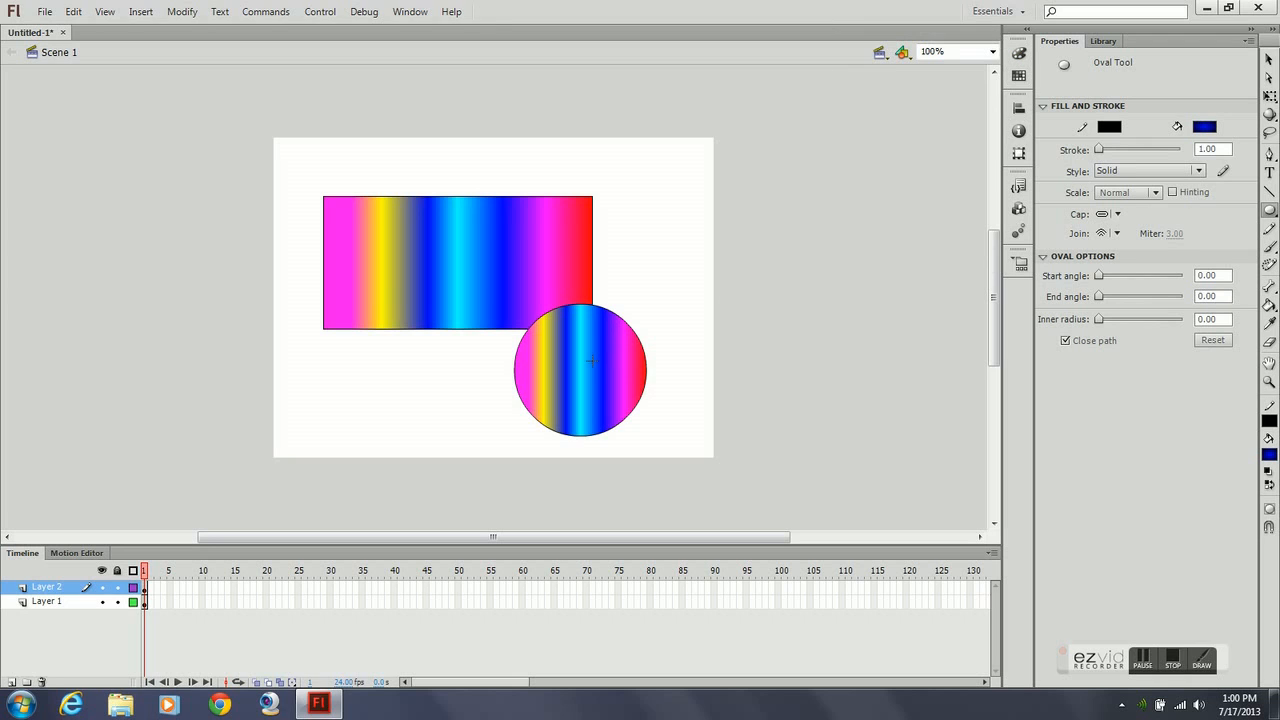
click(1269, 303)
click(590, 344)
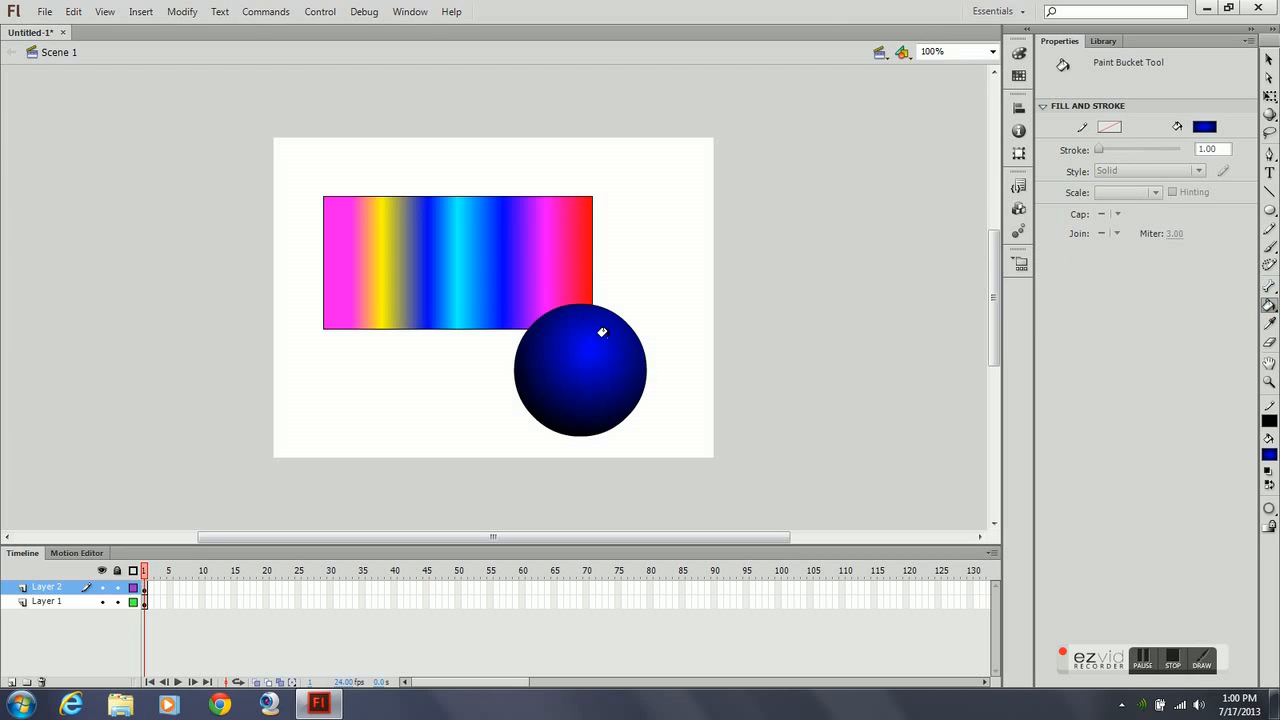
Step: Refill the circle from different points, ending with the blue highlight near its upper edge
click(555, 383)
click(605, 389)
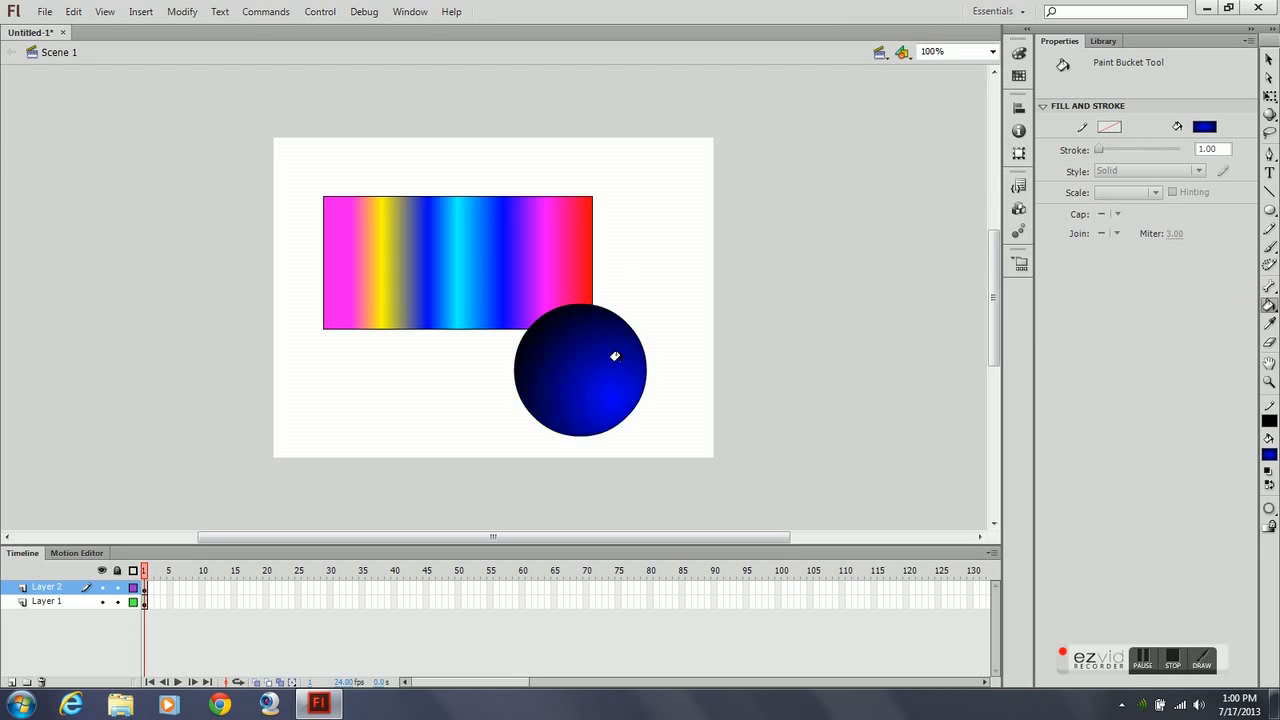
click(595, 322)
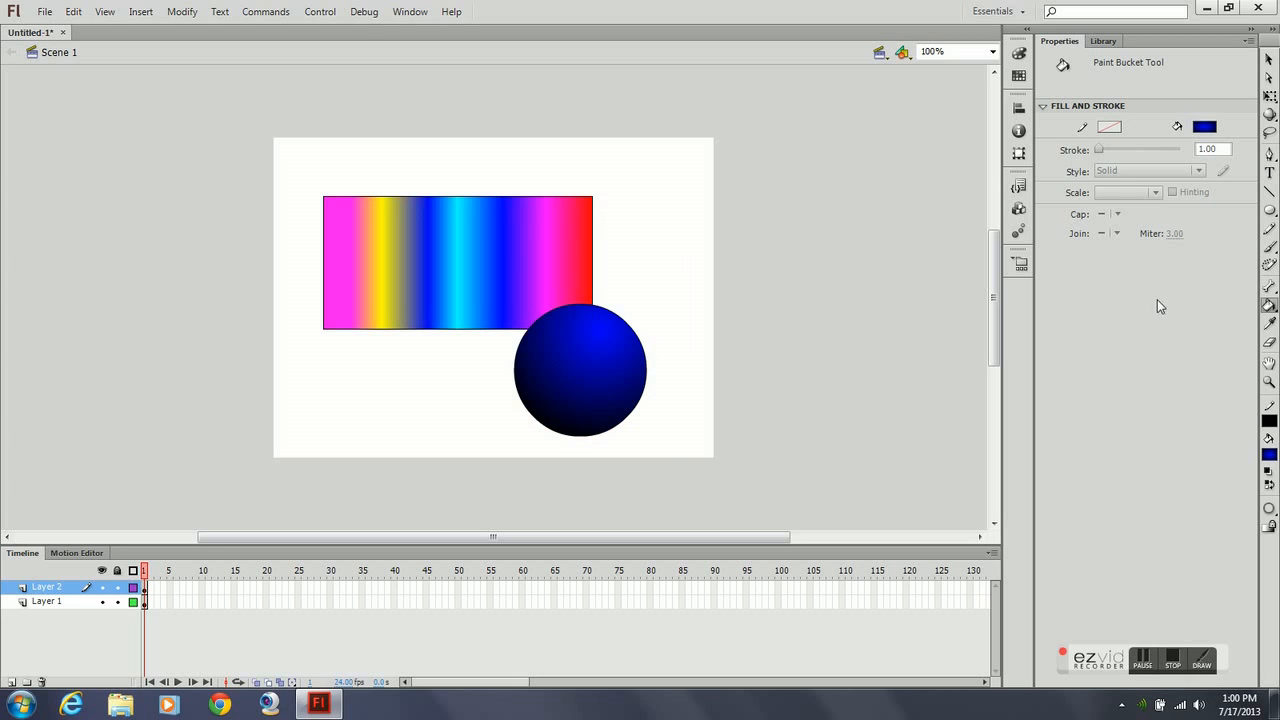
Step: Refill the rectangle on Layer 1 with the default rainbow gradient swatch and deselect it
click(66, 601)
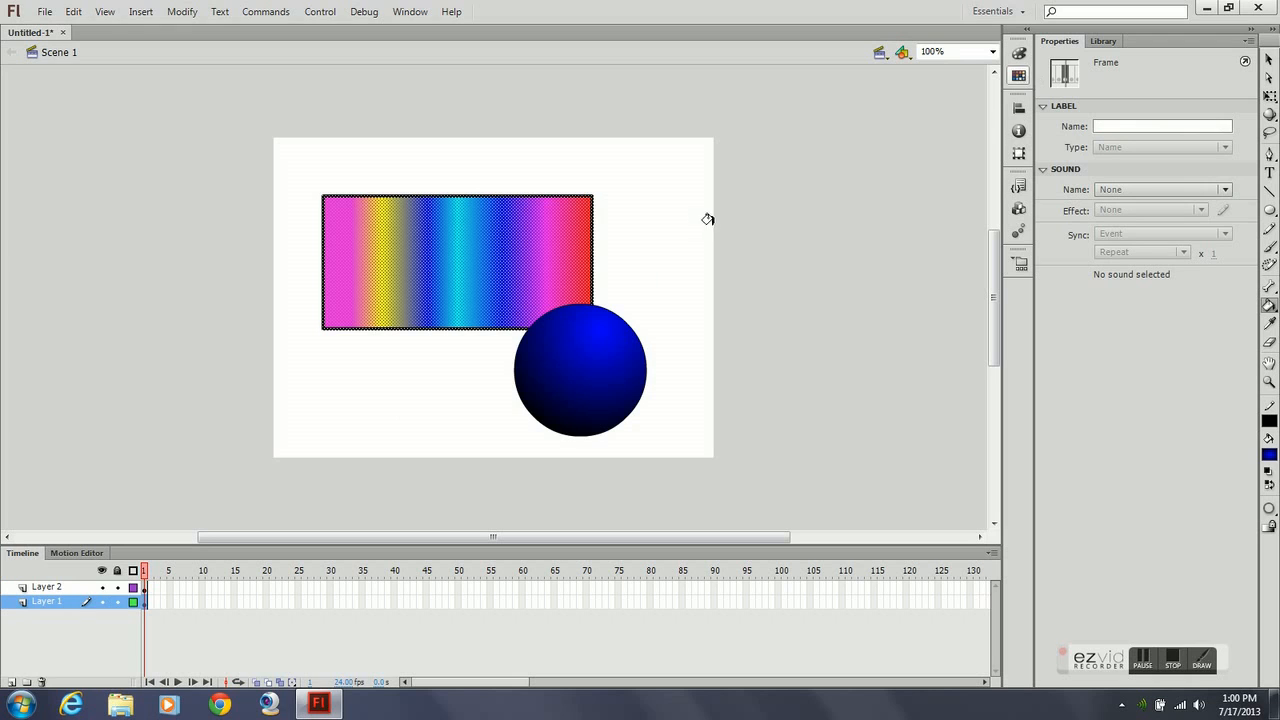
click(1019, 53)
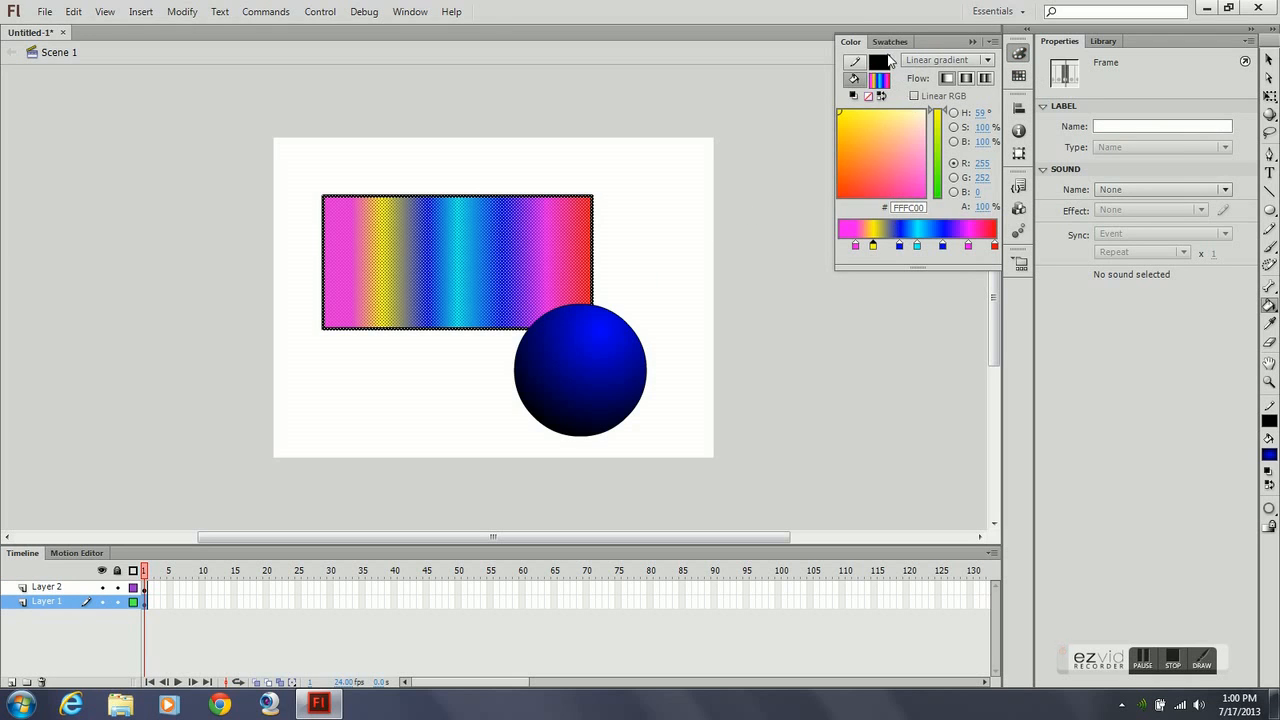
click(890, 42)
click(879, 139)
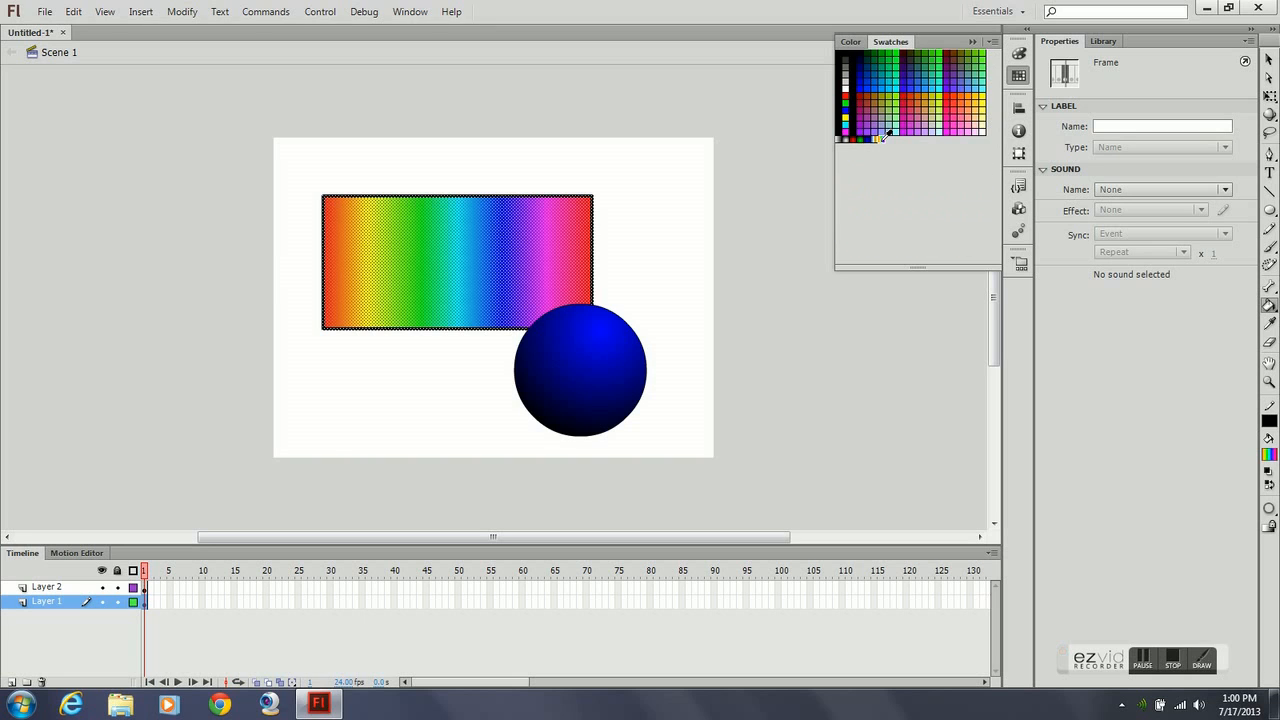
click(391, 247)
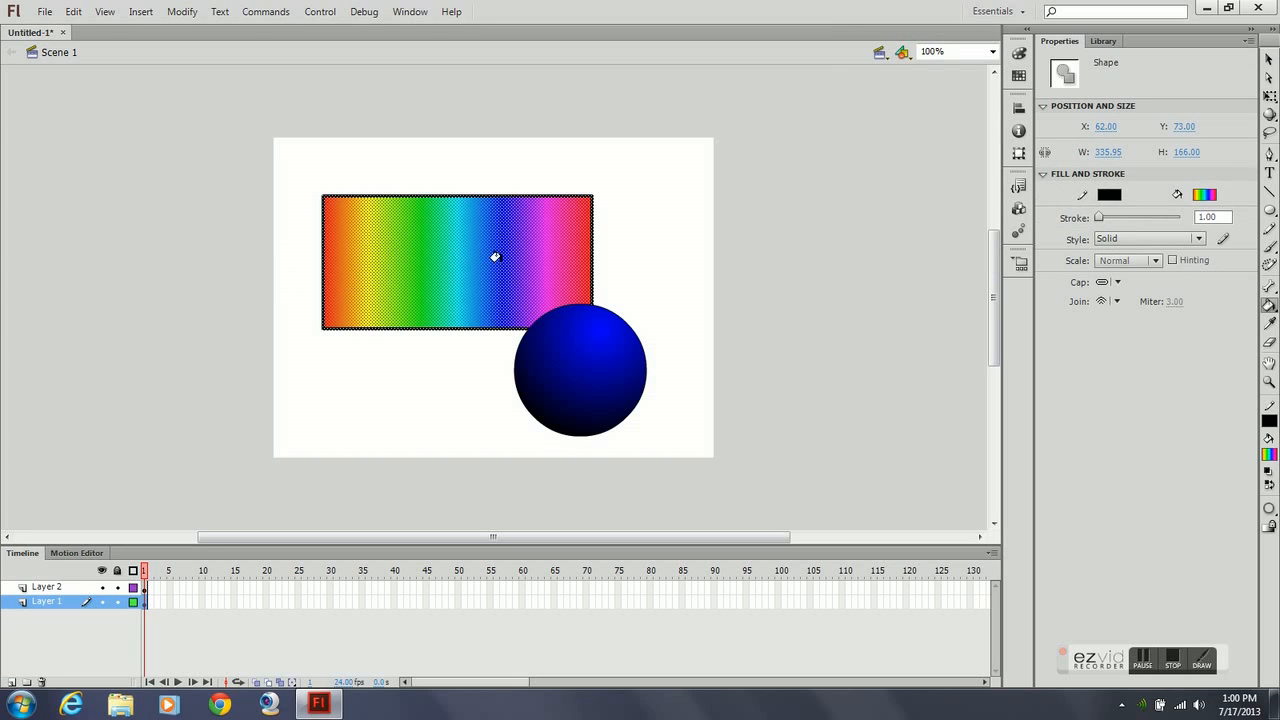
click(1268, 60)
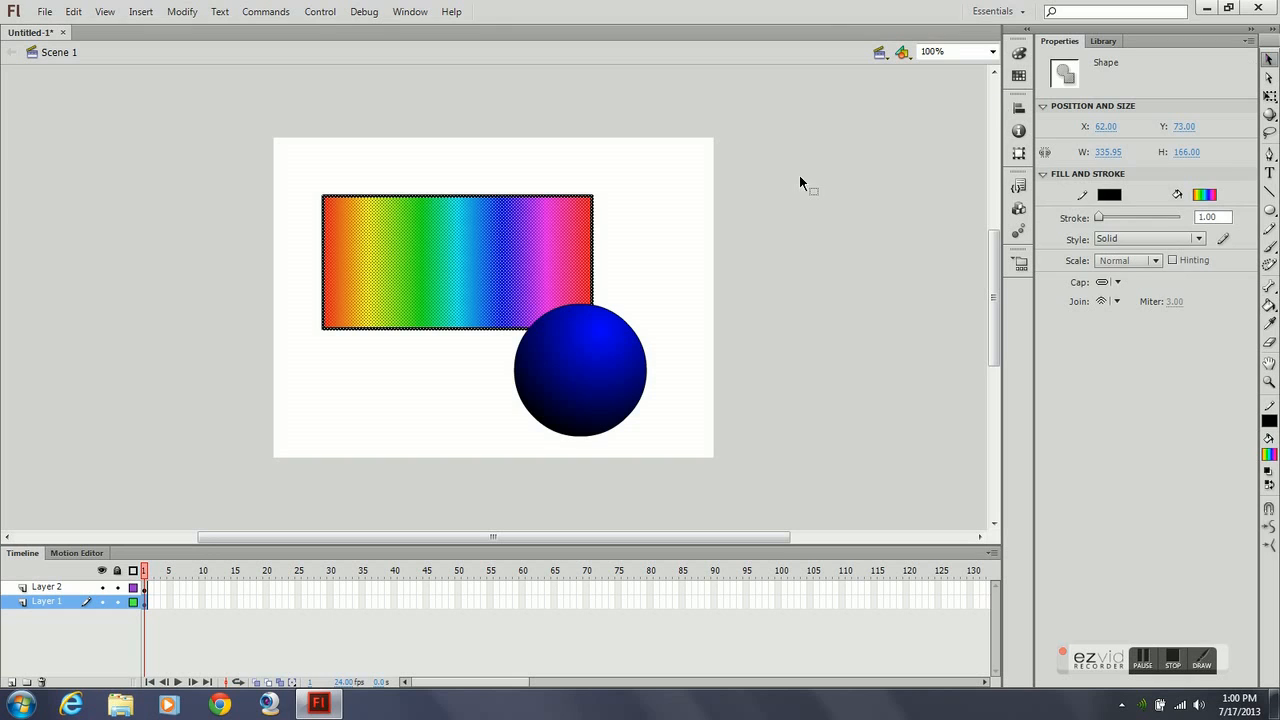
click(763, 201)
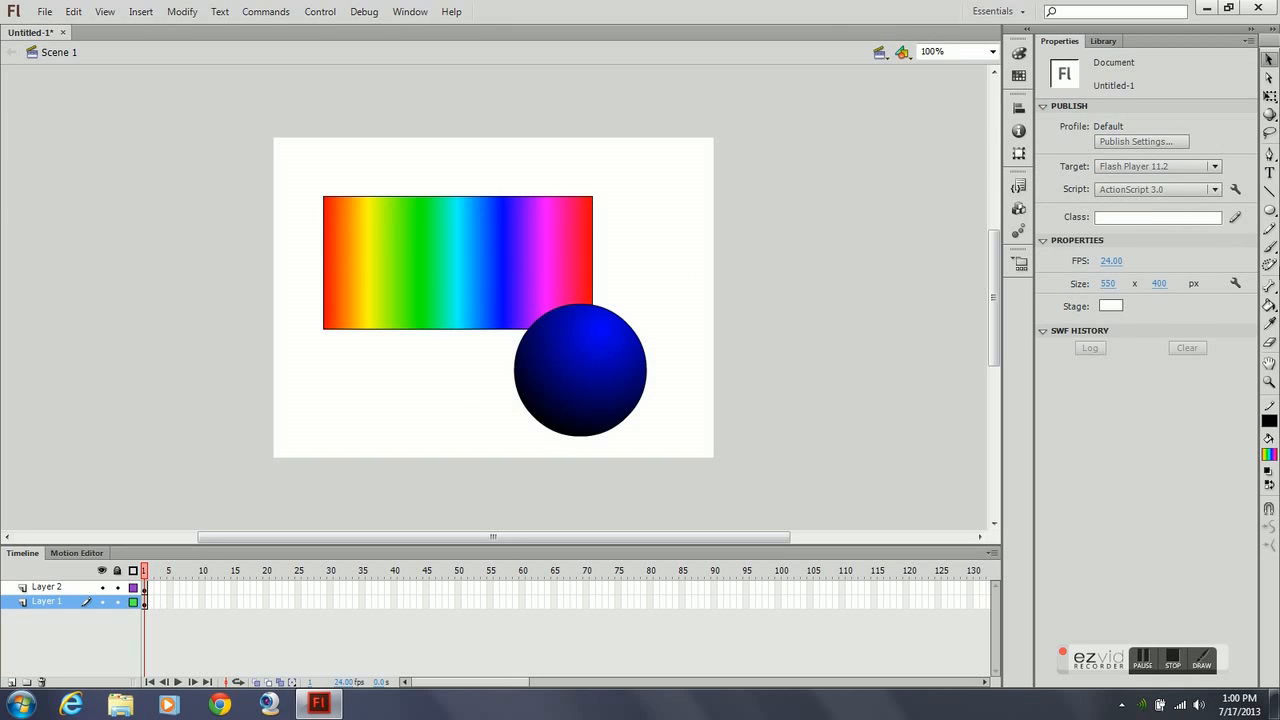
Step: Rotate the rectangle's rainbow gradient clockwise with the Gradient Transform tool until its bands run nearly horizontally
click(1270, 303)
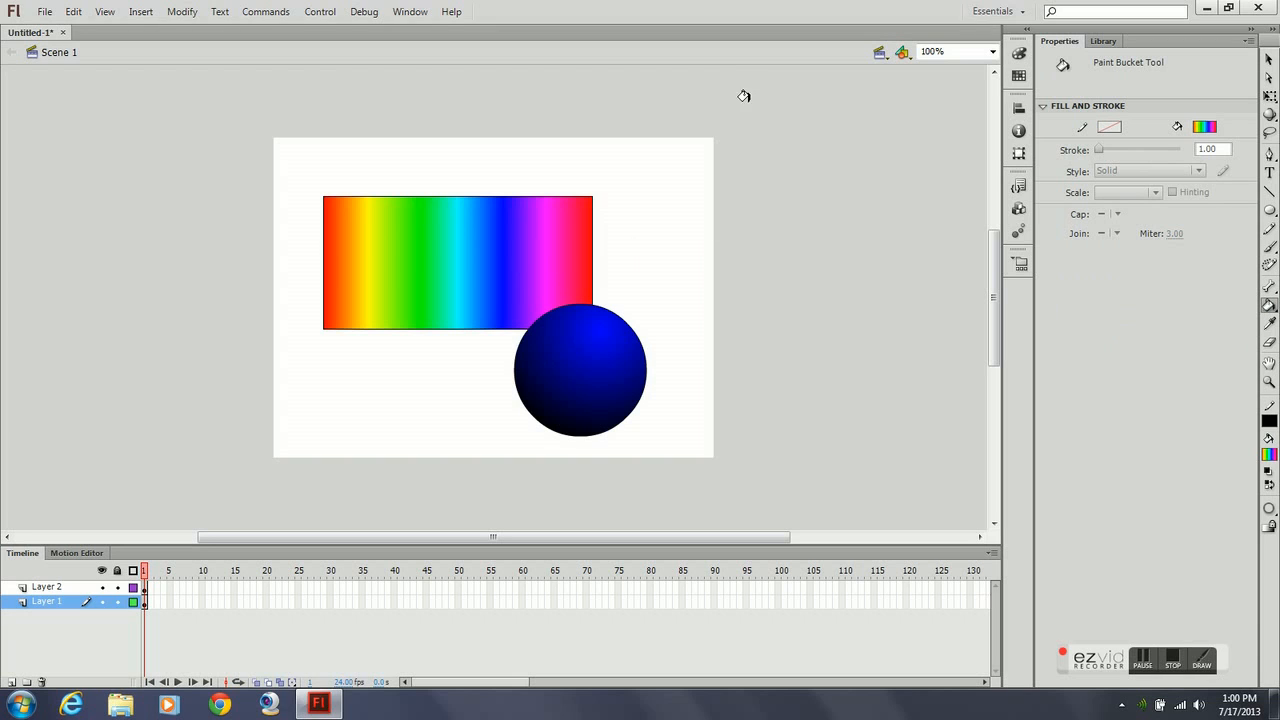
click(1270, 96)
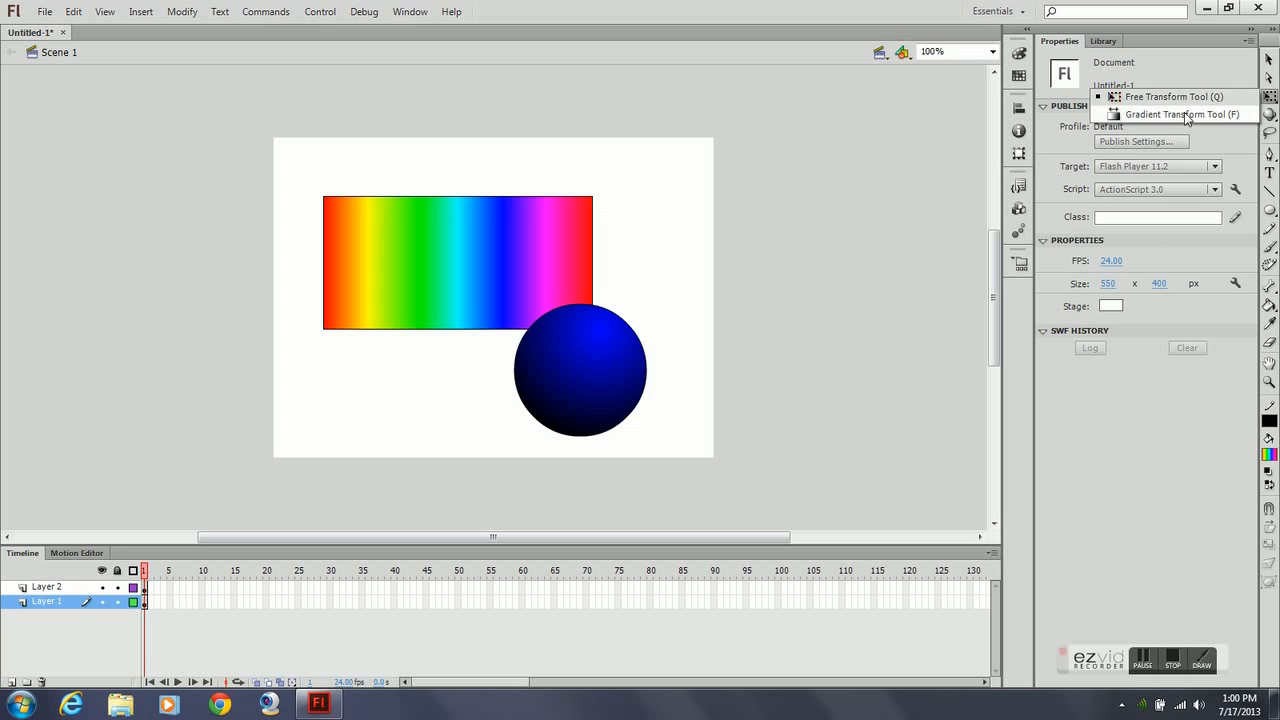
click(1140, 94)
click(502, 245)
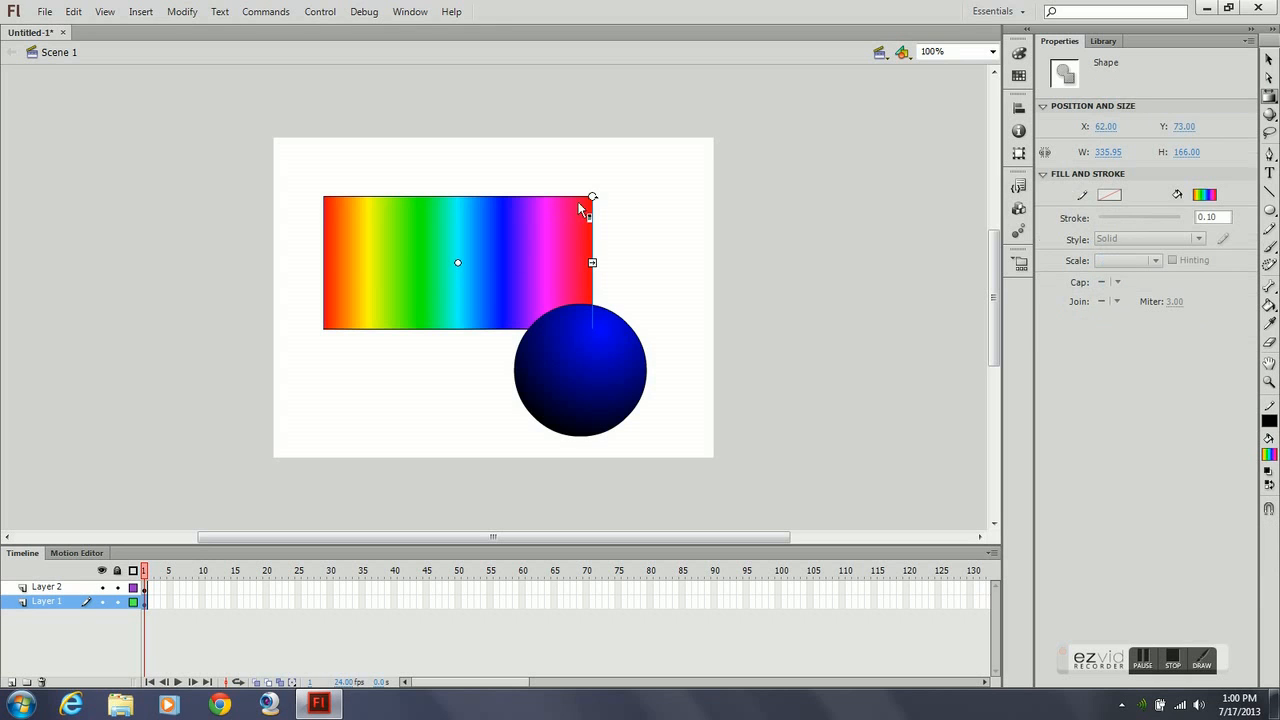
drag(597, 196, 536, 340)
Step: Turn the rectangle's gradient bands to a diagonal, adjusting the gradient's width and shifting its centre toward the rectangle's upper left
drag(498, 390, 482, 340)
drag(457, 262, 461, 275)
drag(625, 307, 617, 221)
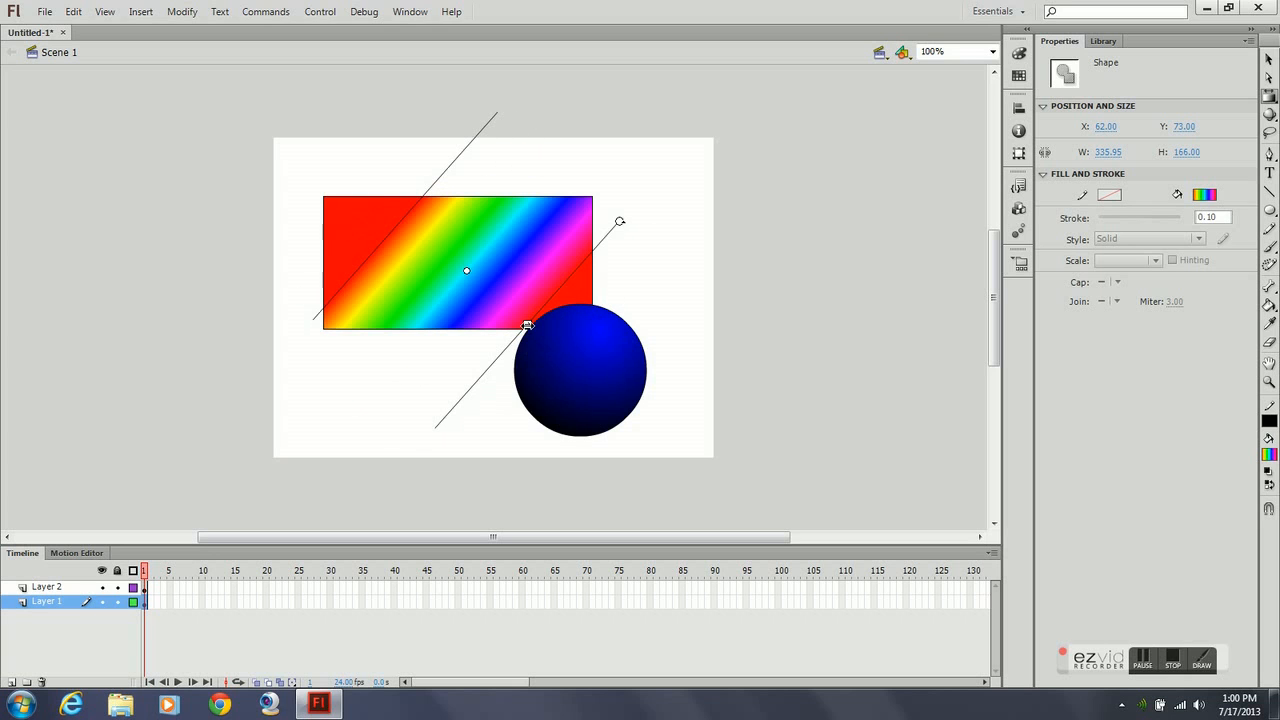
drag(533, 324, 555, 349)
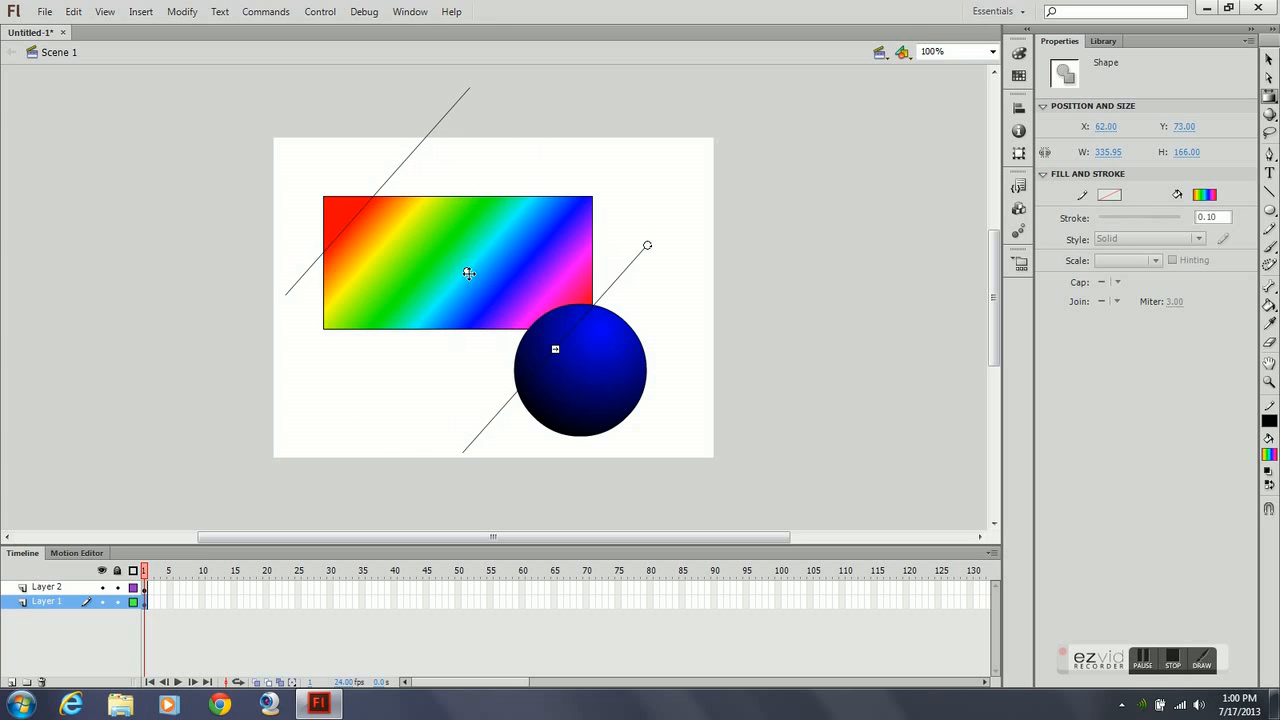
drag(468, 269, 437, 245)
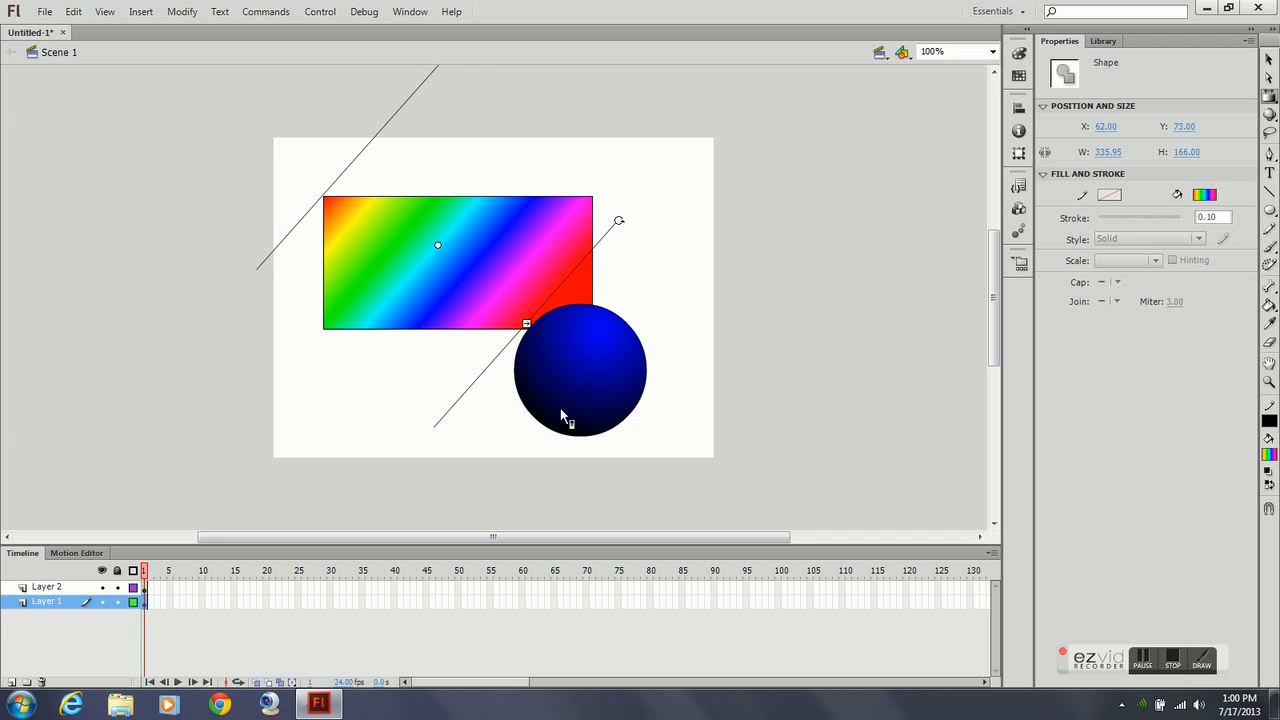
Step: On Layer 2, shift the circle's radial gradient focal point, then rotate and widen the gradient into a large tilted ellipse with the Gradient Transform tool
click(65, 588)
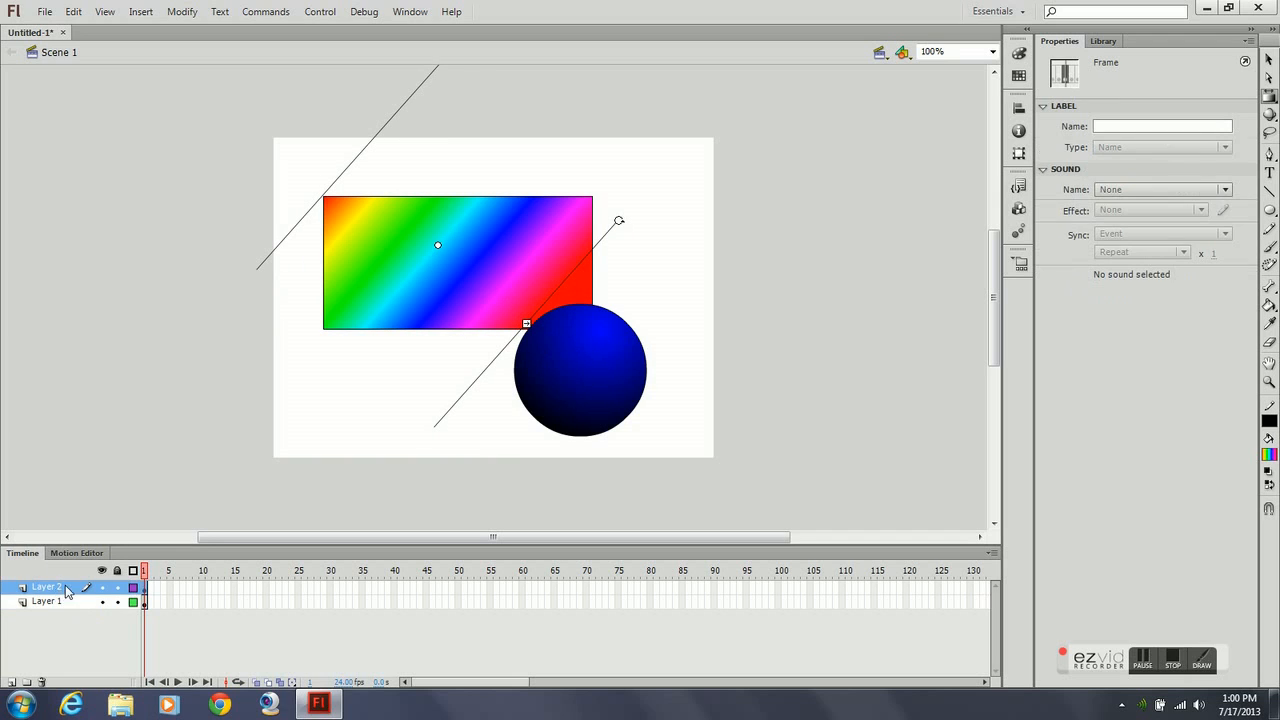
click(606, 370)
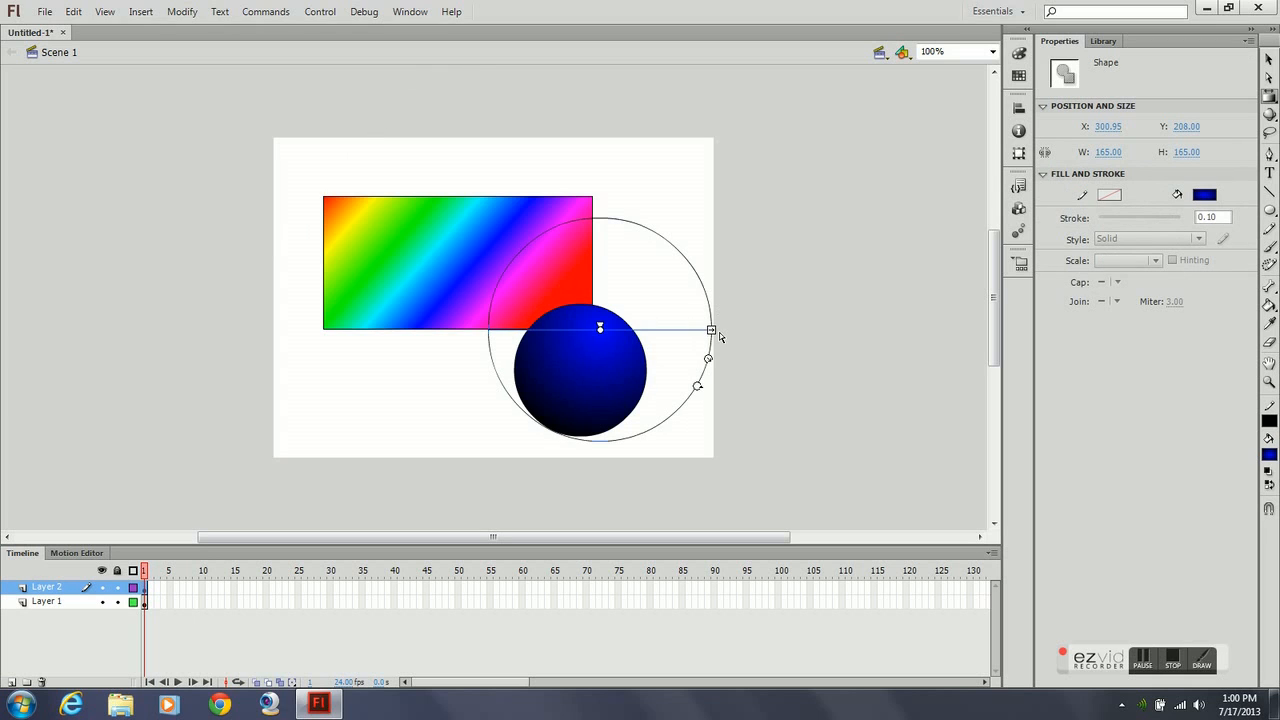
drag(604, 329, 573, 326)
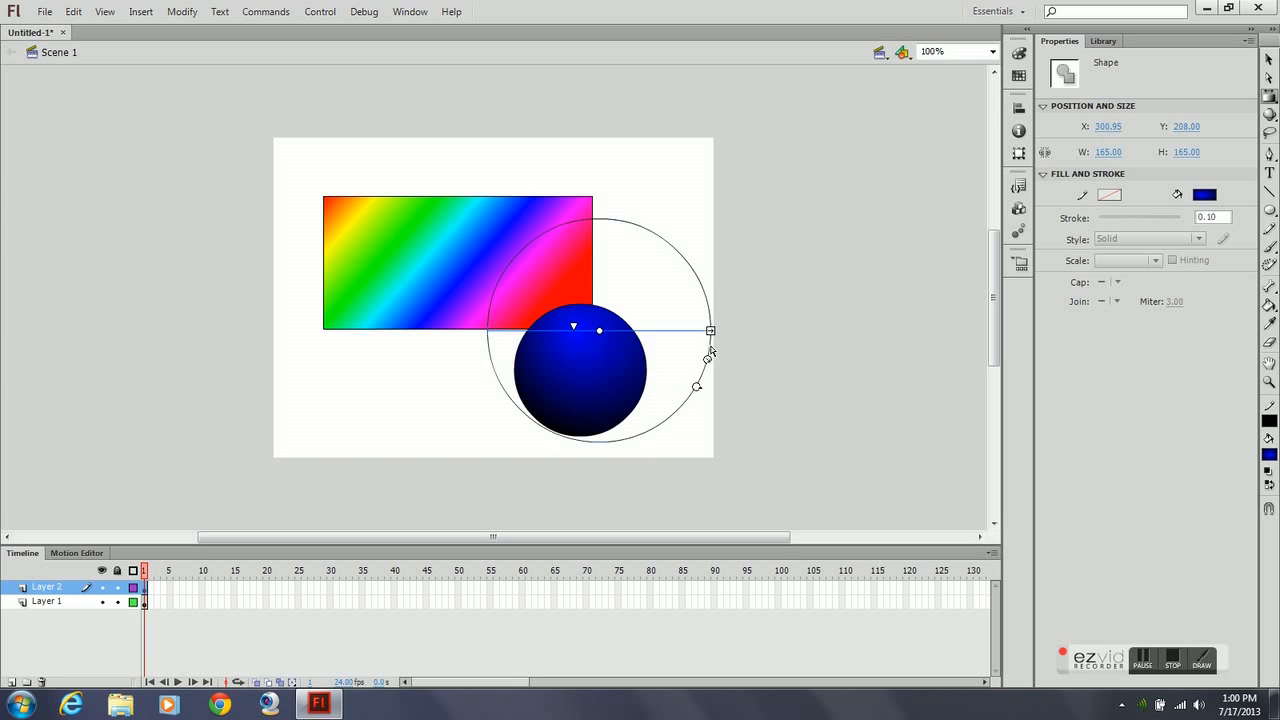
drag(711, 331, 716, 469)
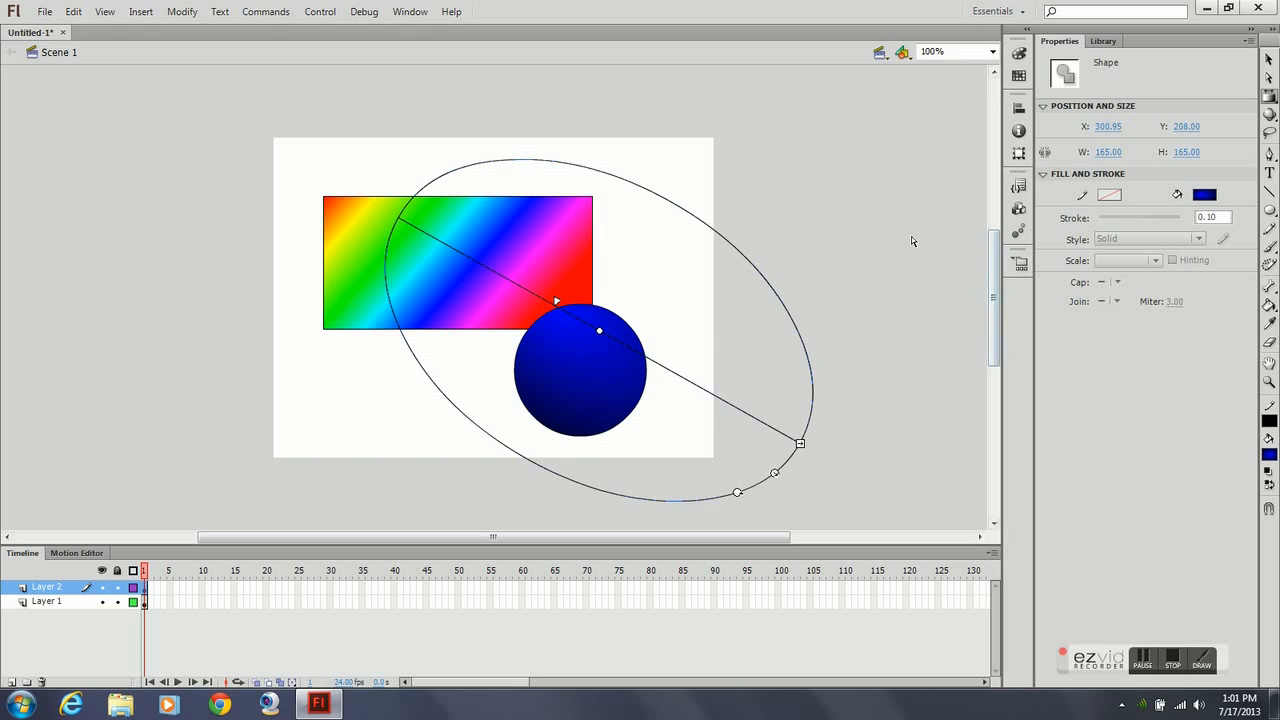
click(878, 190)
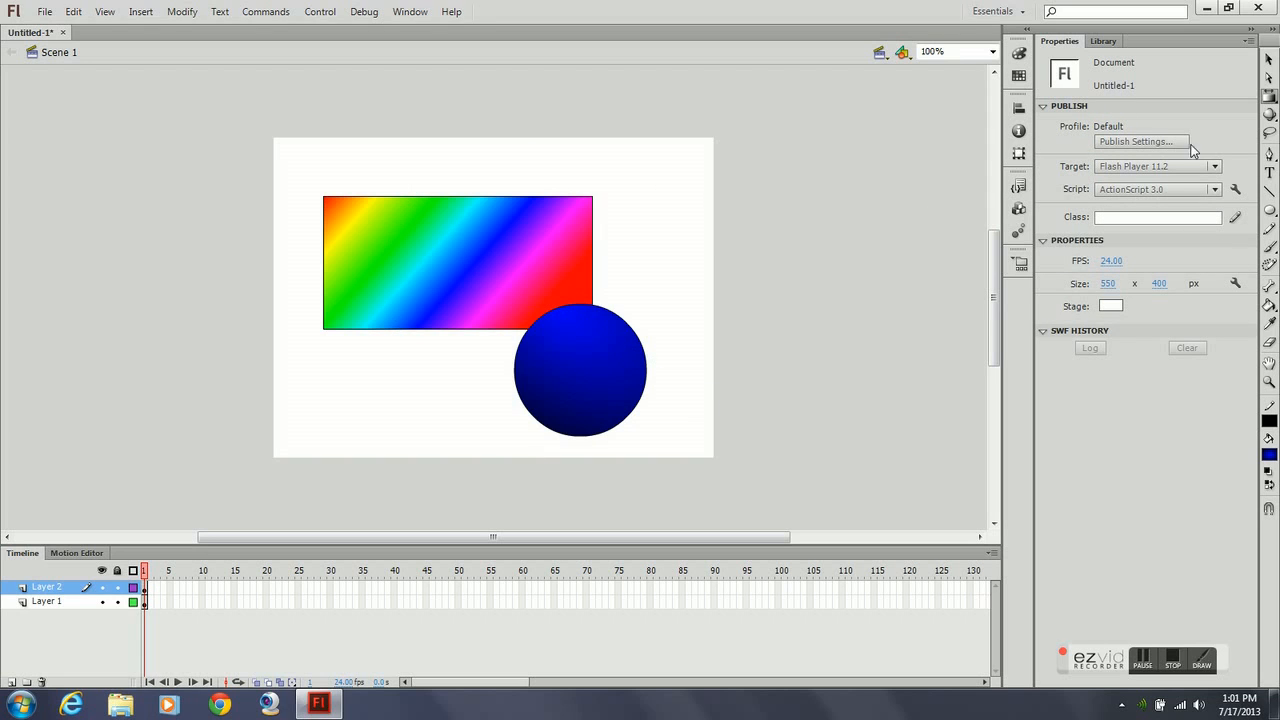
Step: Select the rectangle on Layer 1 for Paint Bucket filling and set the alpha of its gradient's cyan stop to 0%
click(58, 603)
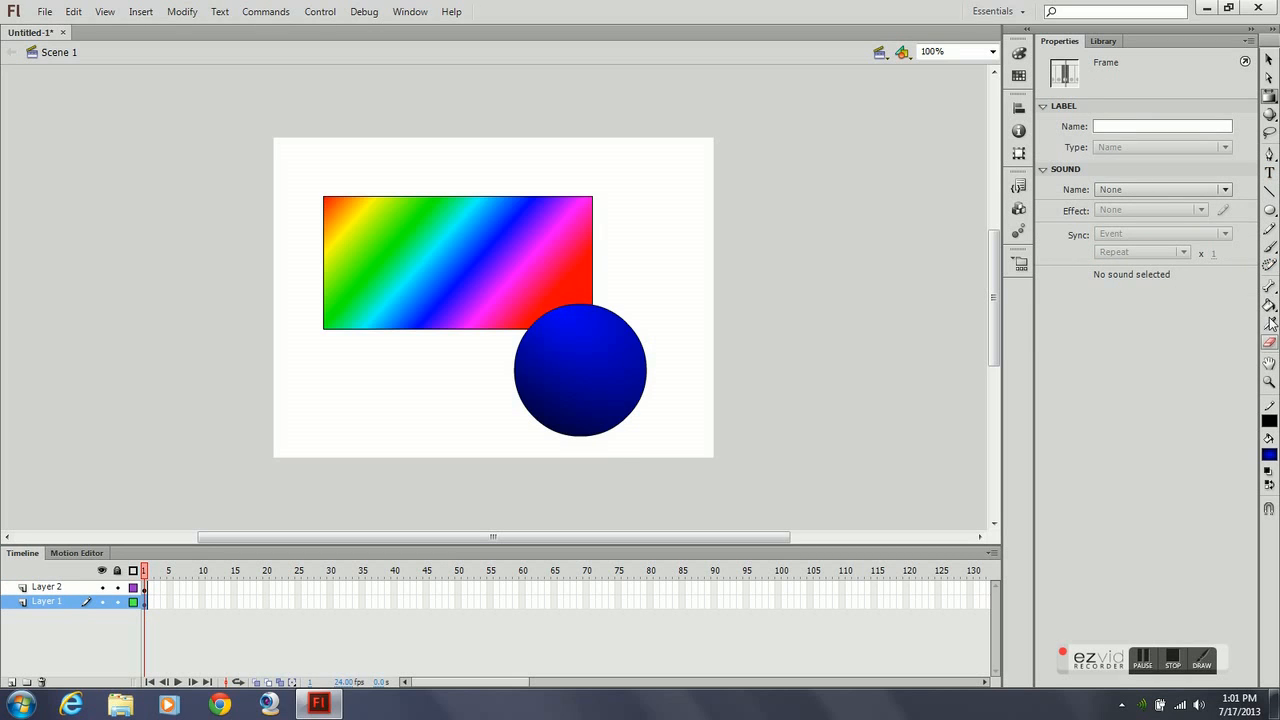
click(1268, 305)
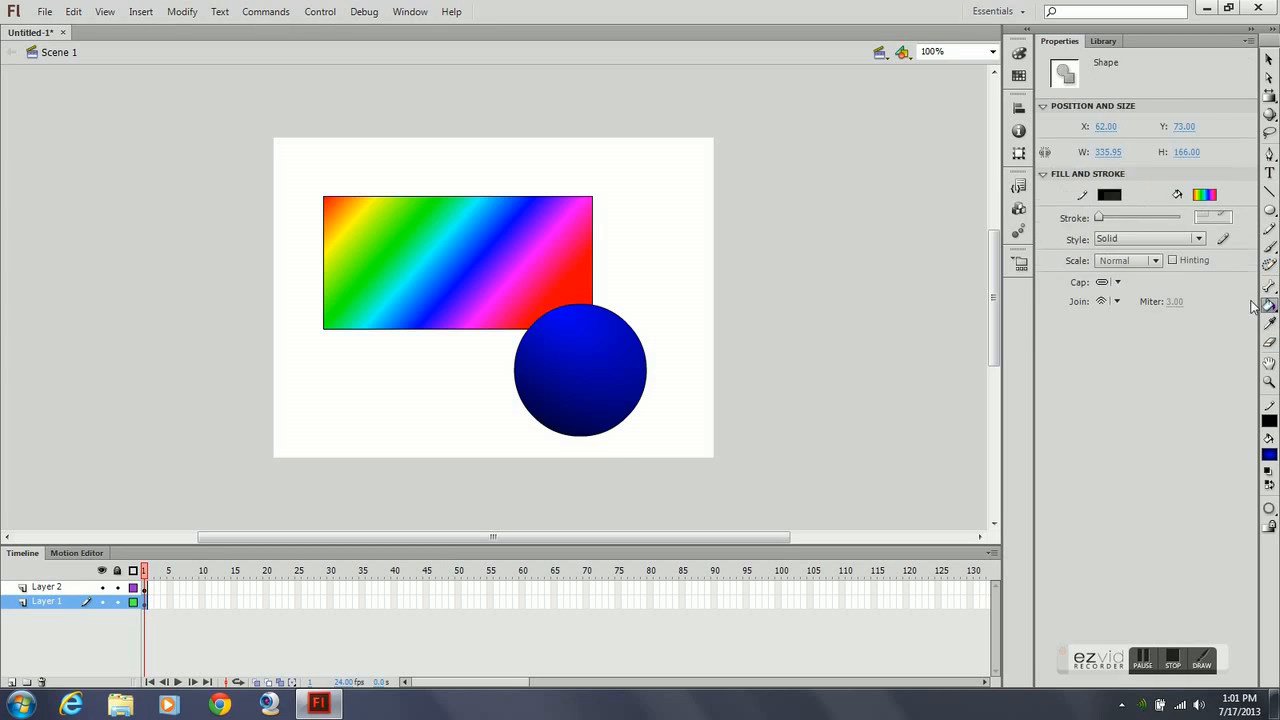
click(1018, 53)
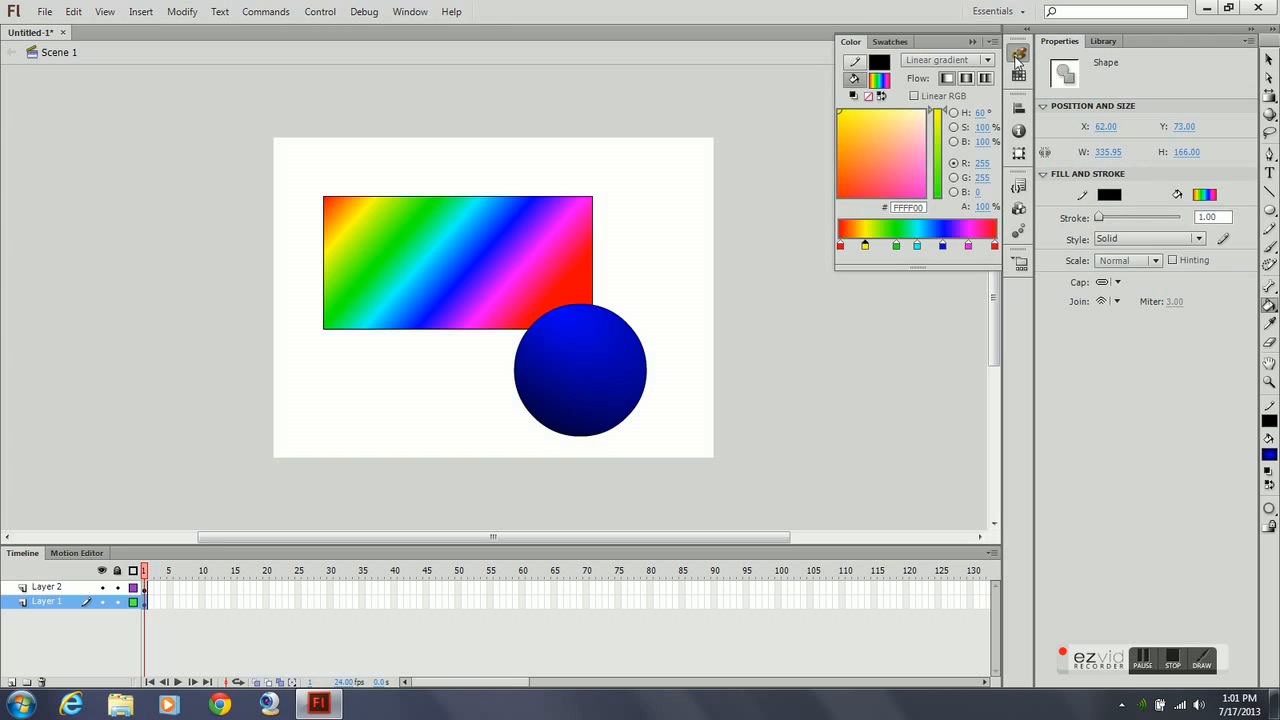
click(916, 247)
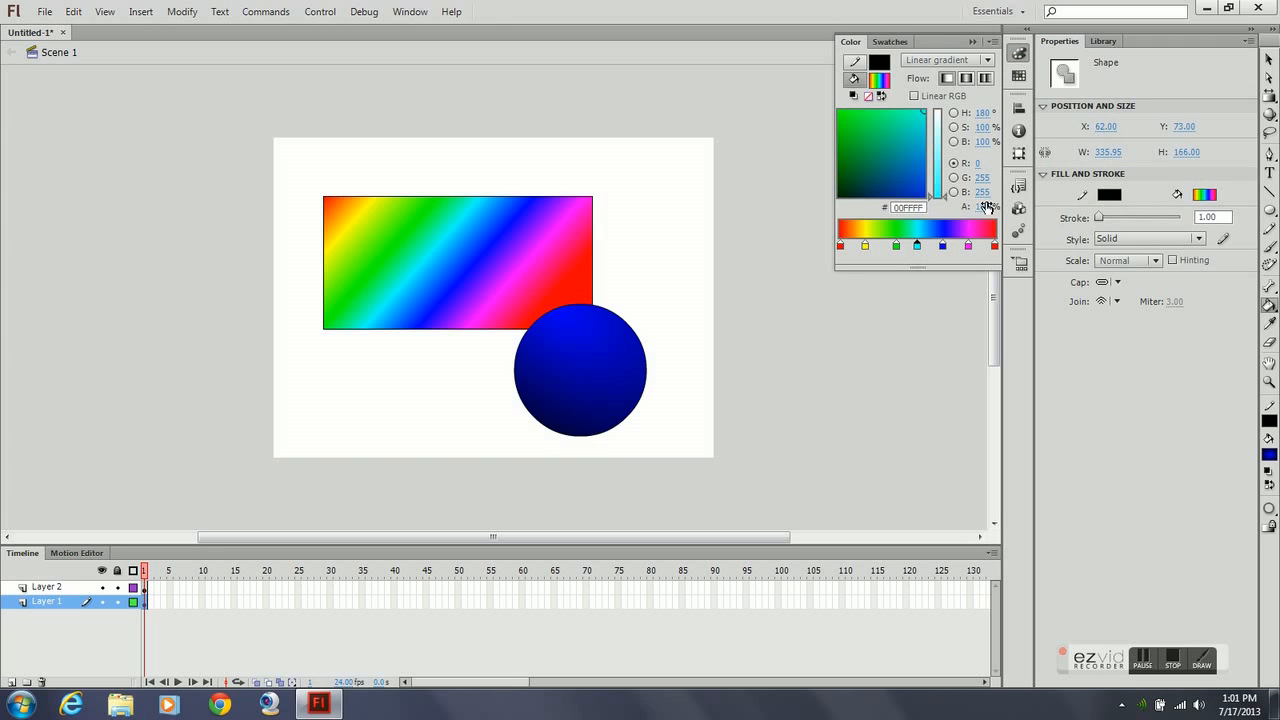
click(987, 206)
text(0)
key(Return)
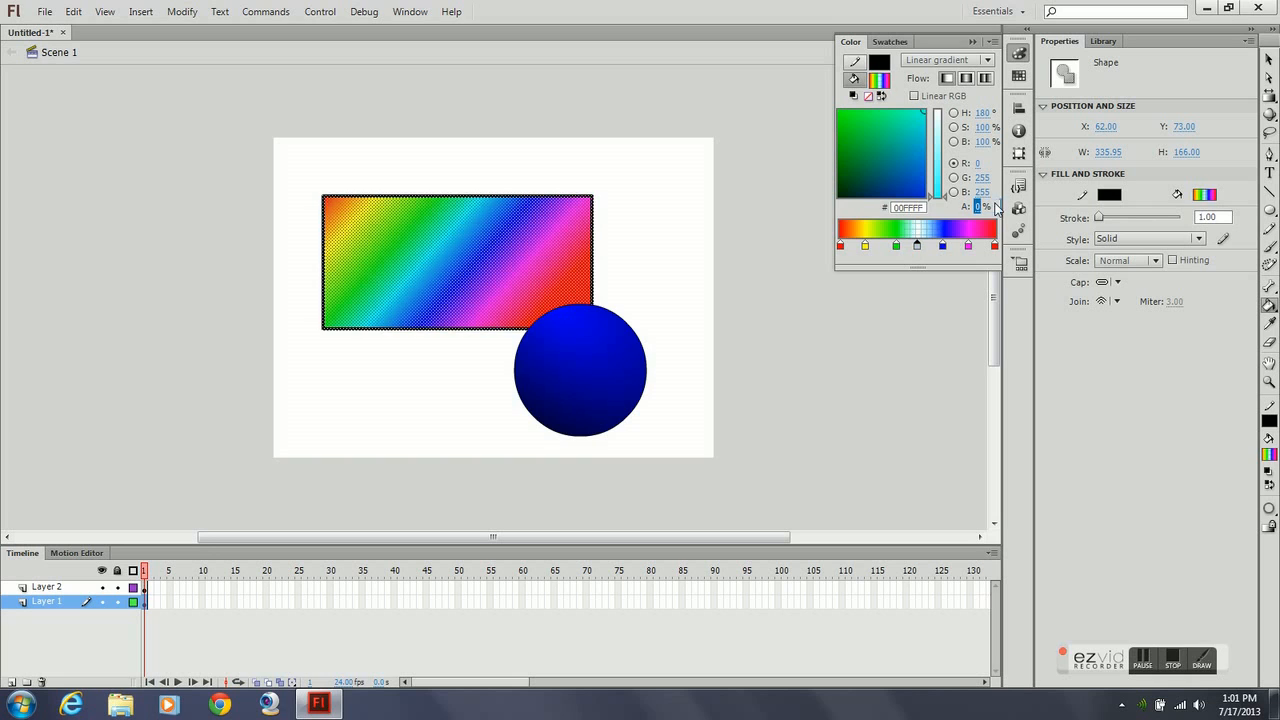
Step: Try to set the alpha of the gradient's blue stop to 0%
click(942, 247)
click(985, 206)
key(Return)
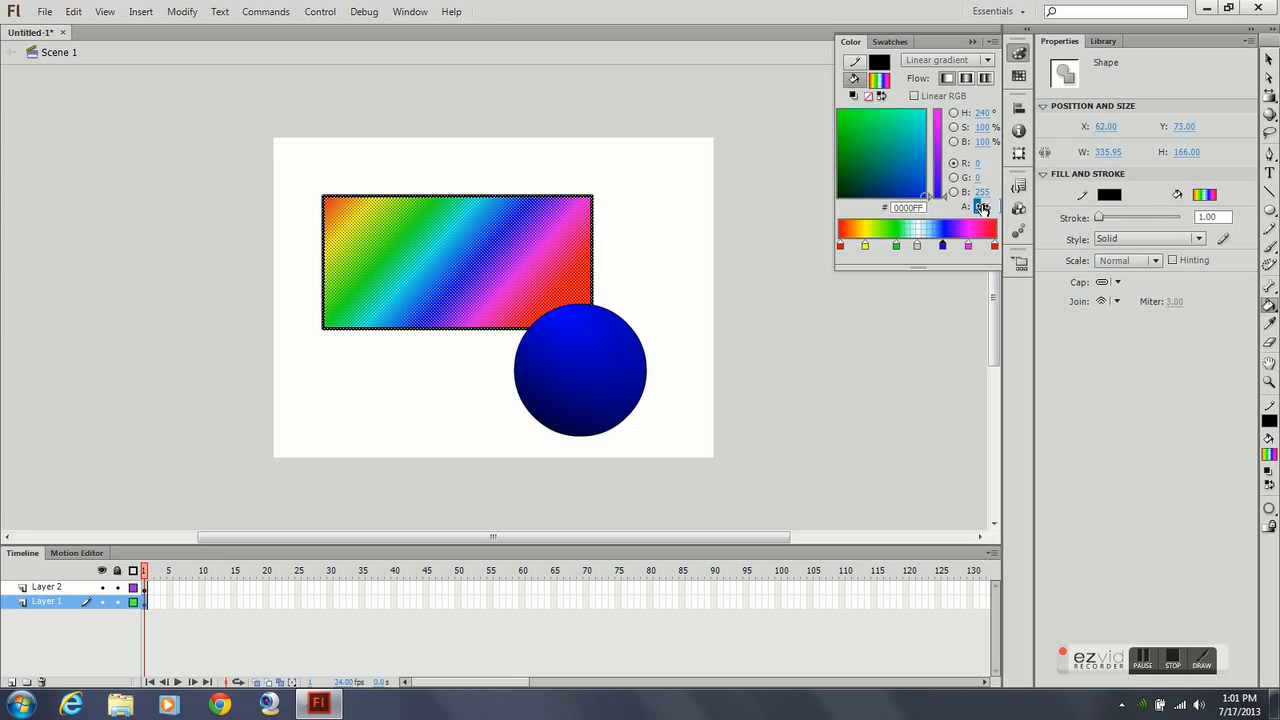
click(968, 246)
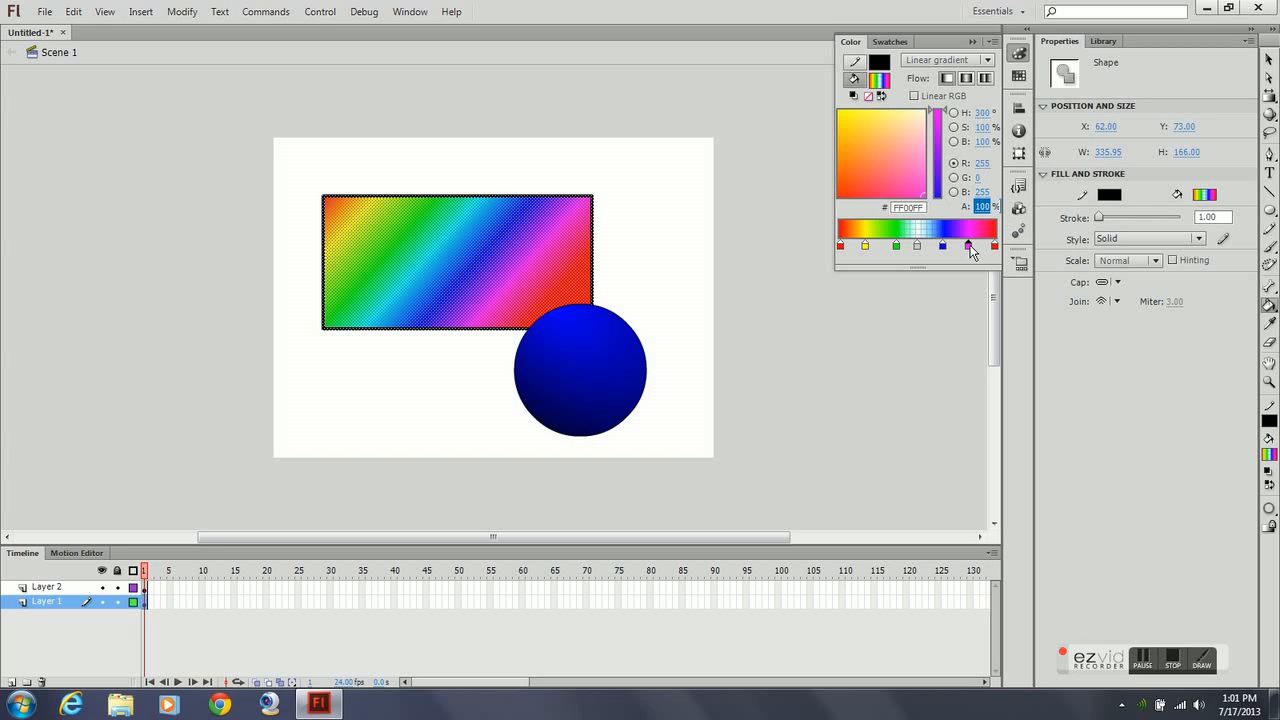
click(942, 247)
click(983, 206)
text(0)
key(Return)
click(941, 261)
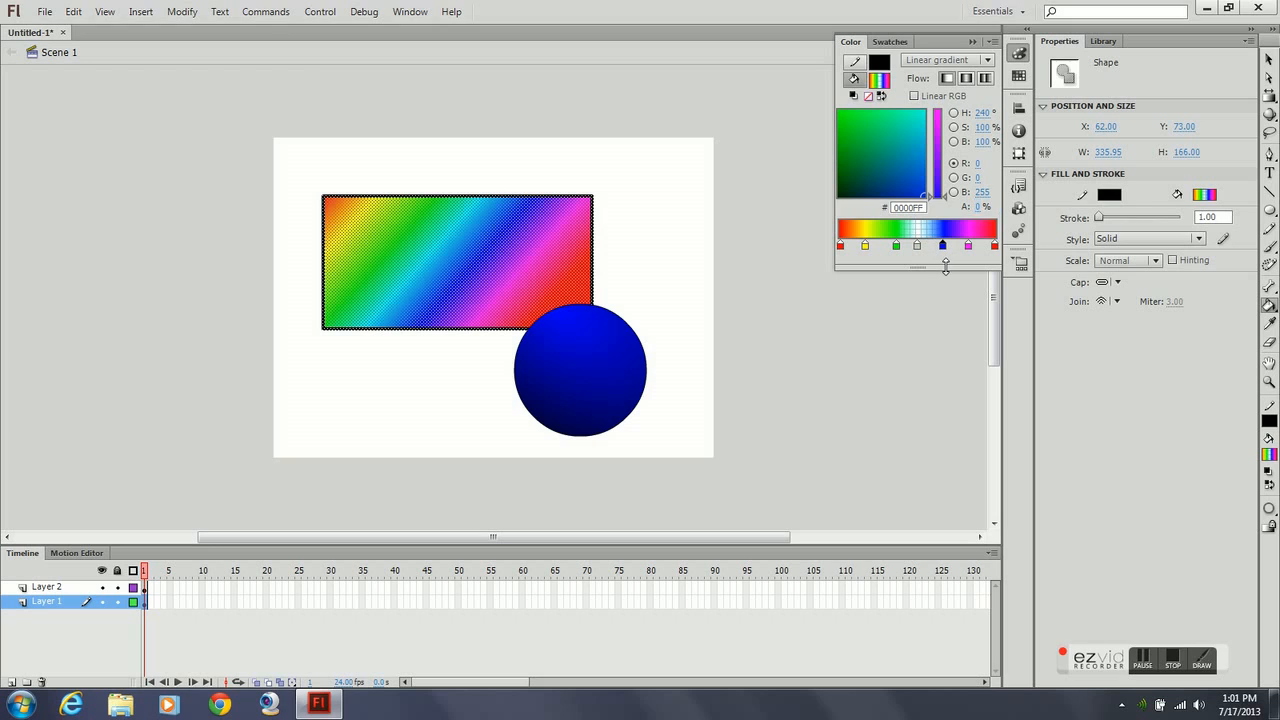
Step: Add a purple #C200FF stop just beside the gradient's magenta stop and set its alpha to 0%
click(968, 246)
click(984, 207)
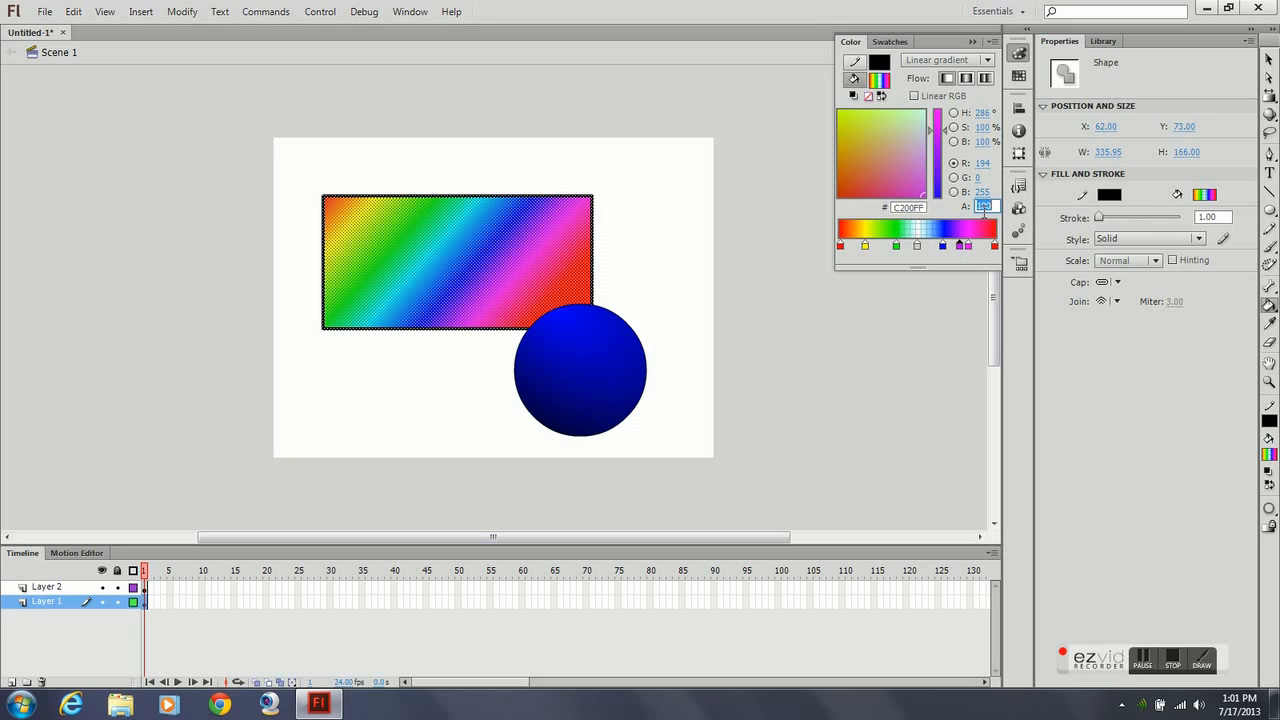
text(0)
key(Return)
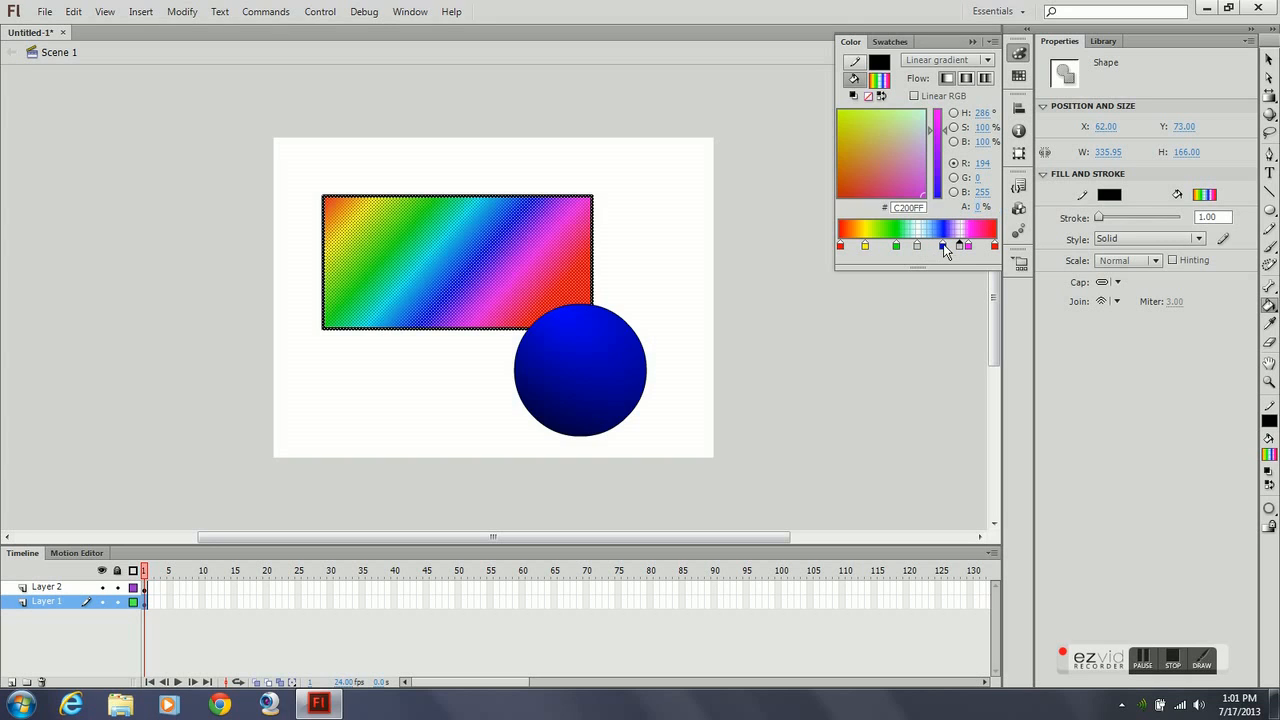
Step: Remove the blue and yellow colour stops from the rectangle's gradient
click(942, 246)
click(984, 207)
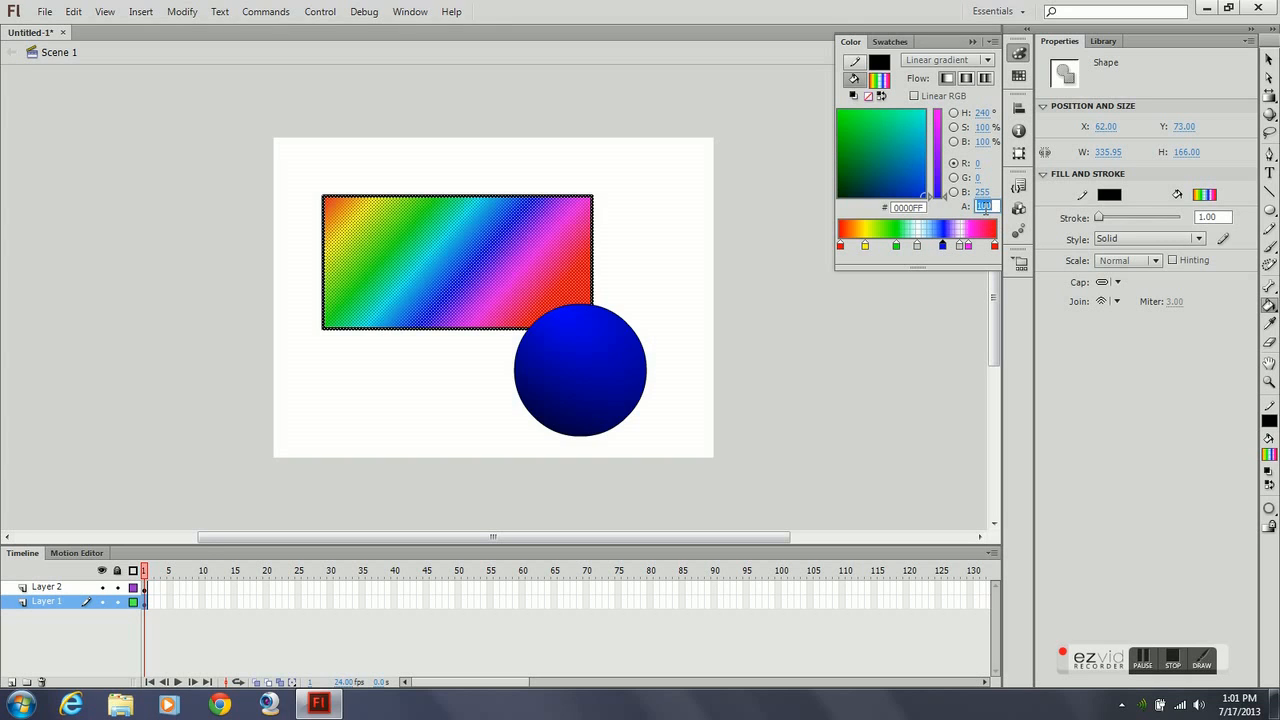
text(0)
key(Return)
drag(943, 252, 942, 276)
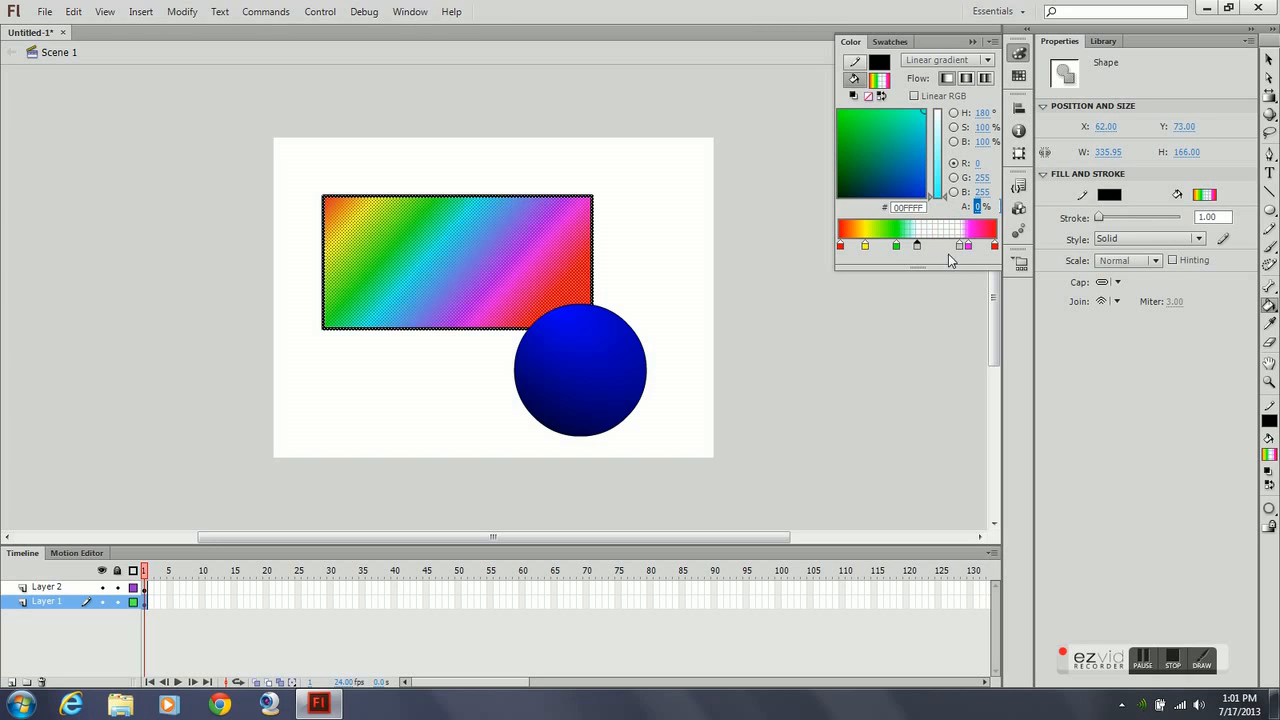
click(875, 247)
drag(876, 248, 884, 272)
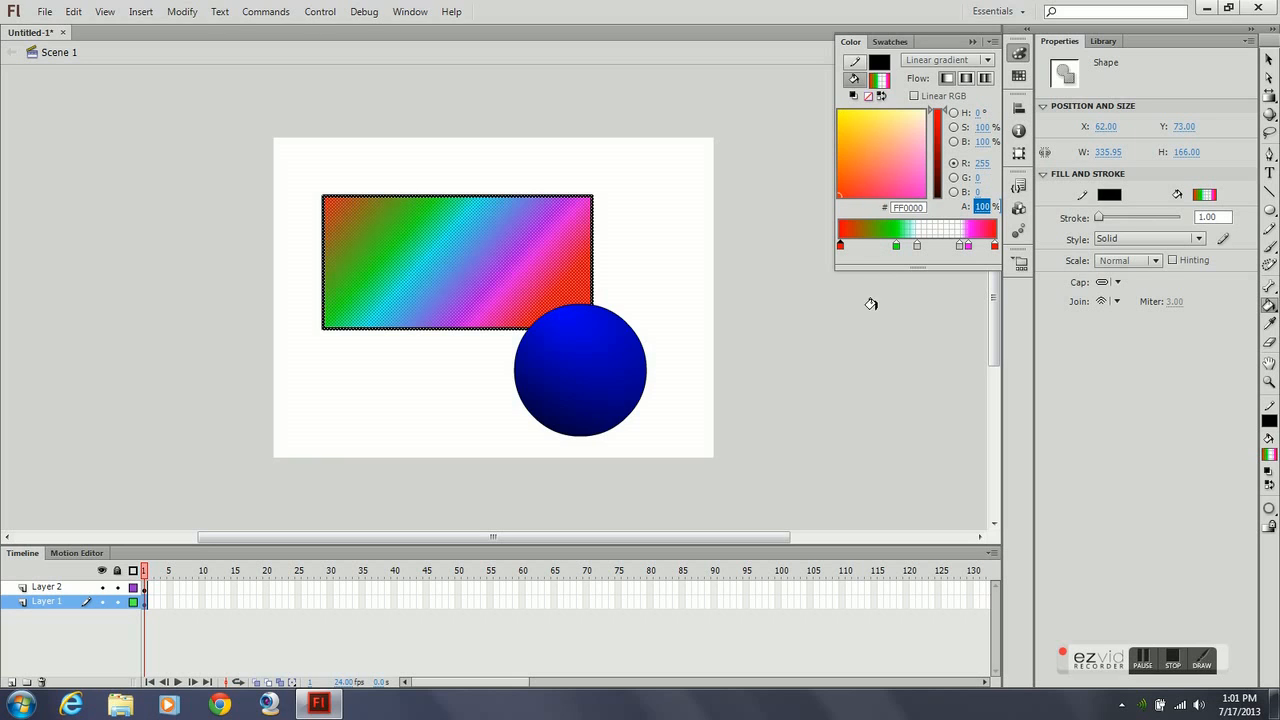
Step: Refill the rectangle with the edited, partly transparent gradient using the Paint Bucket and deselect it
click(416, 260)
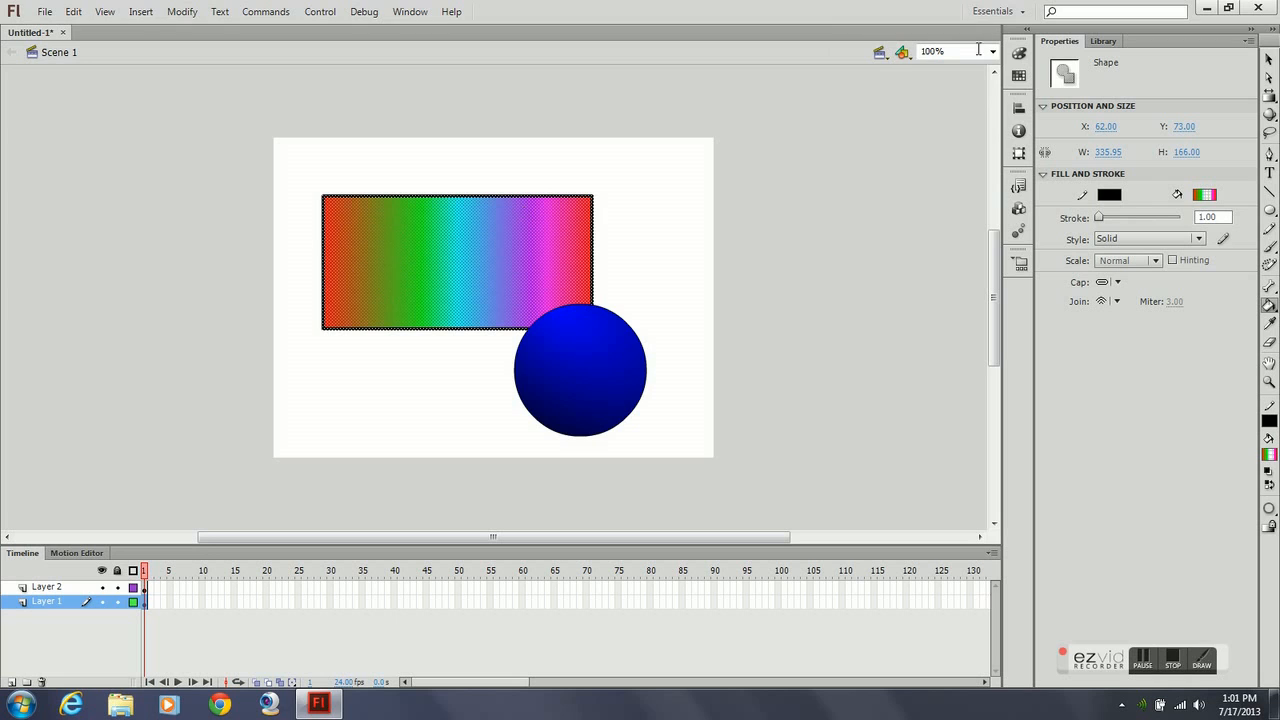
click(1268, 60)
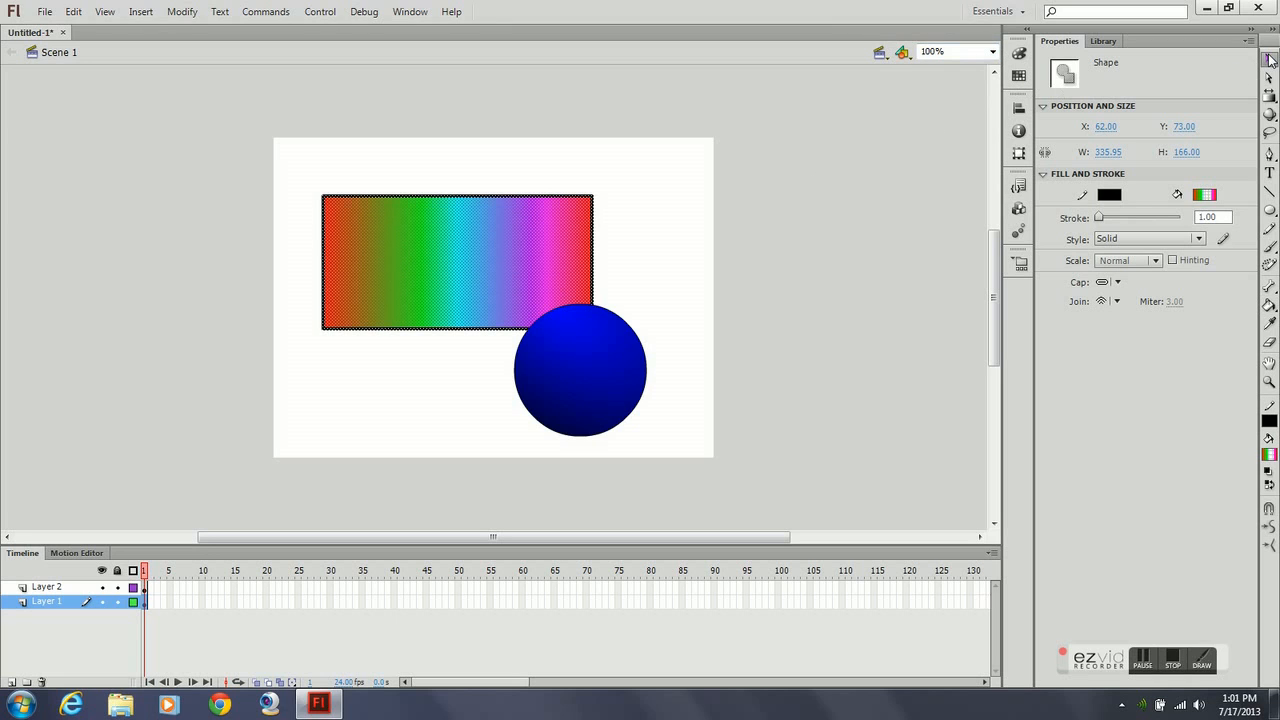
click(737, 195)
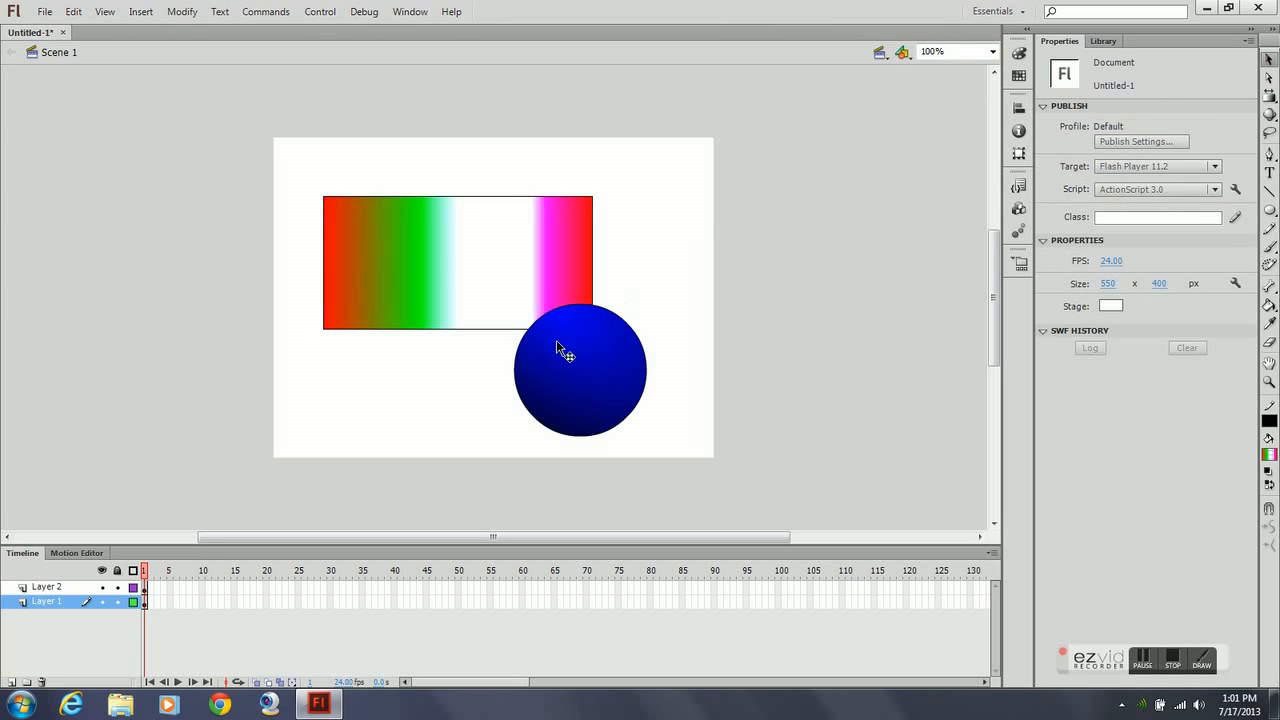
Step: Place Layer 2 below Layer 1 and move the rectangle so its transparent part lies over the circle
click(51, 590)
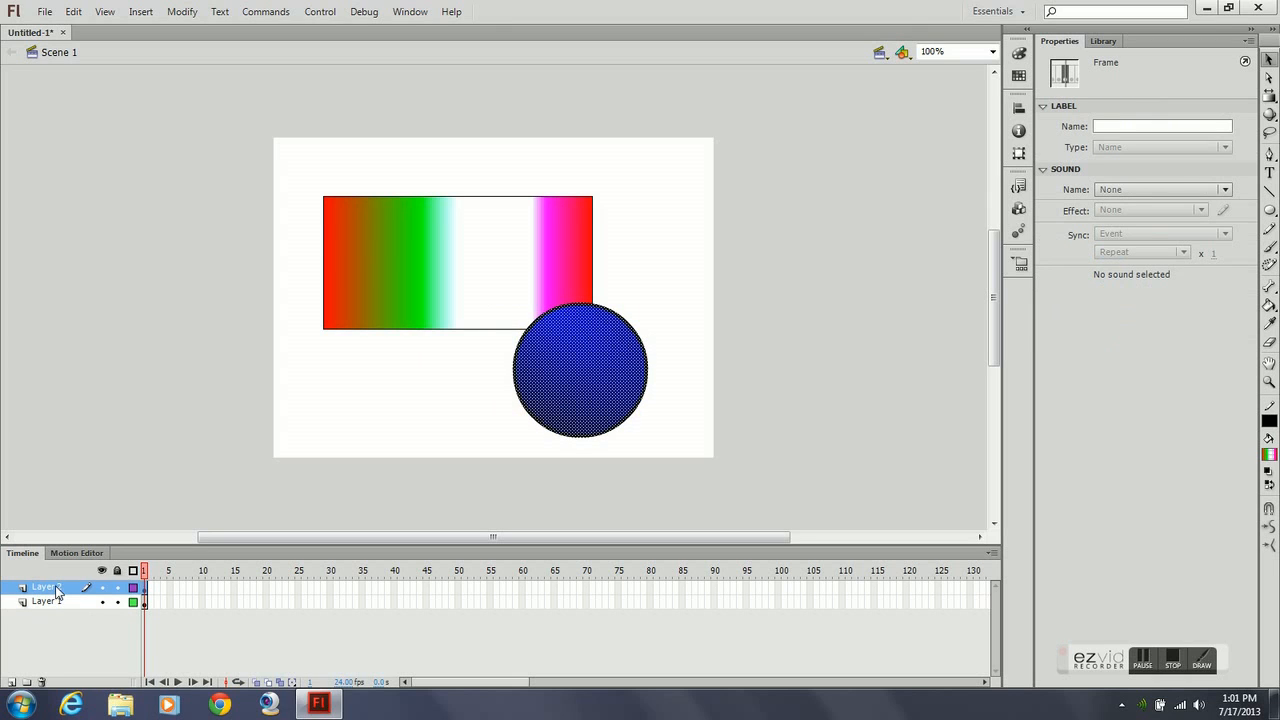
drag(55, 590, 55, 611)
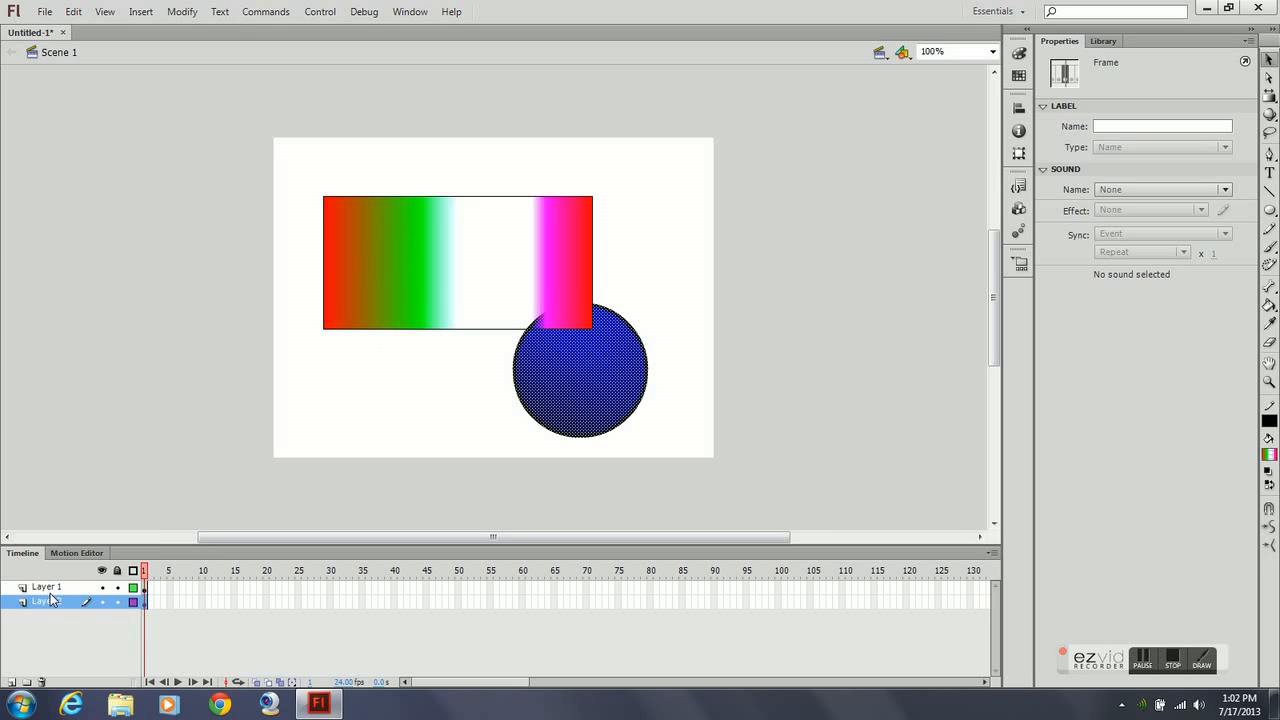
click(50, 587)
drag(377, 251, 498, 352)
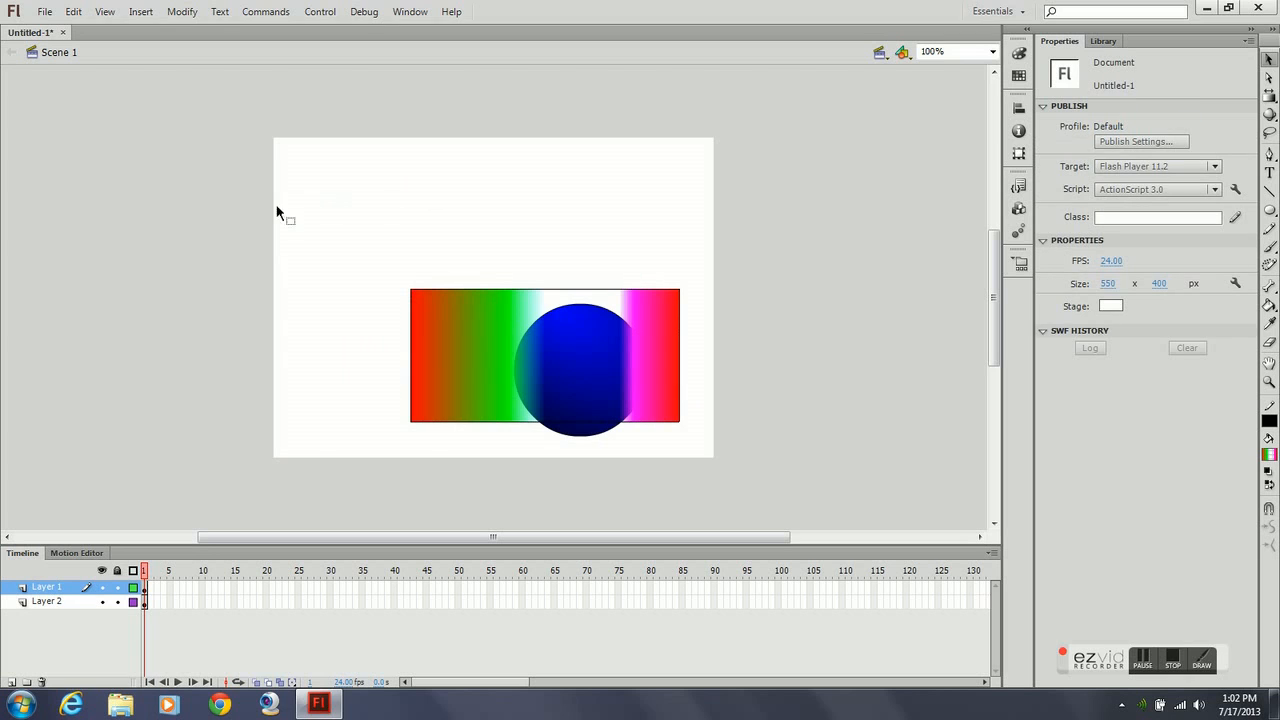
Step: Undo moving the fill alone, then shift the whole rectangle with its outline until its green band overlaps the circle
drag(465, 367, 521, 380)
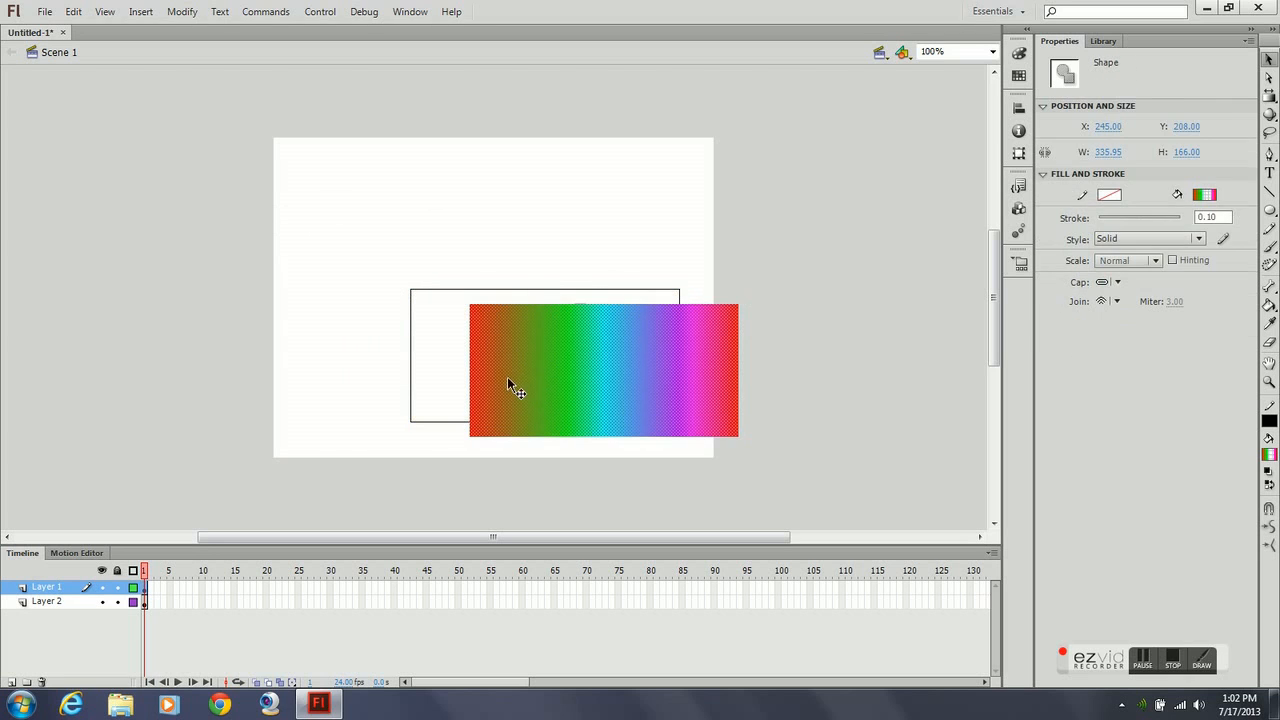
key(ctrl+z)
click(47, 601)
click(46, 587)
drag(461, 338, 530, 352)
click(406, 251)
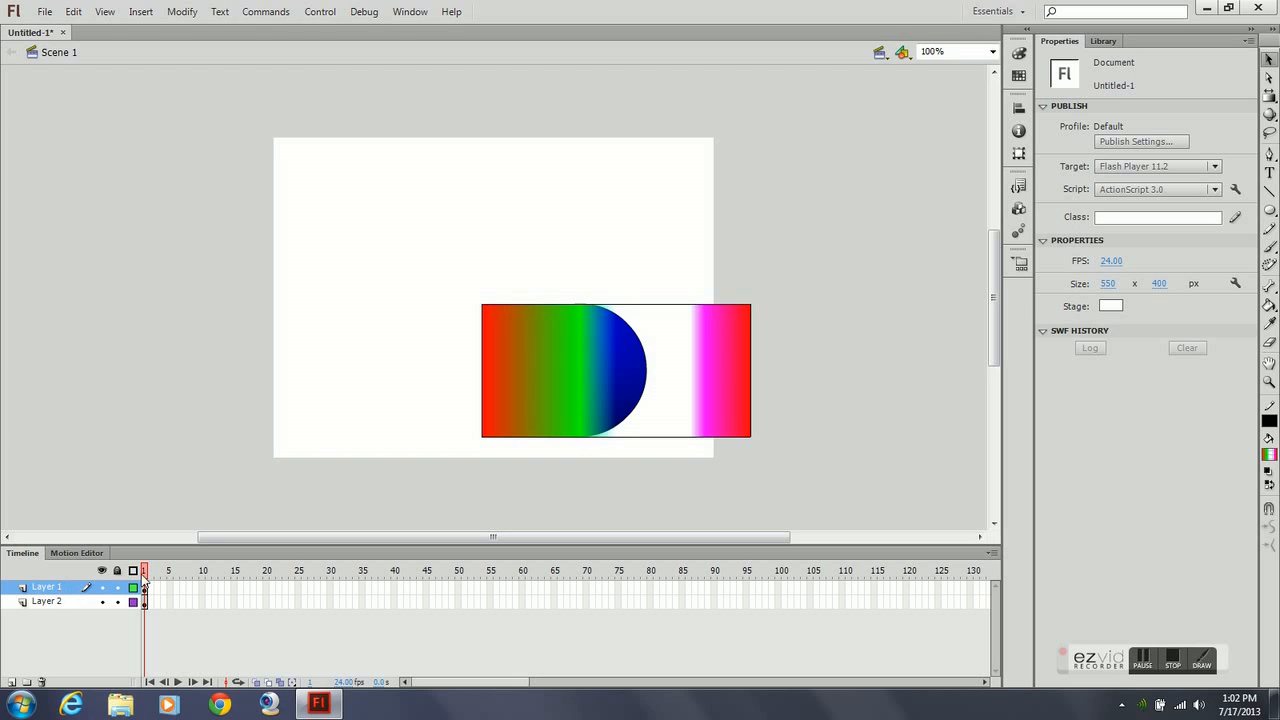
Step: Delete the circle on Layer 2 and the rectangle on Layer 1 to clear the stage
click(52, 607)
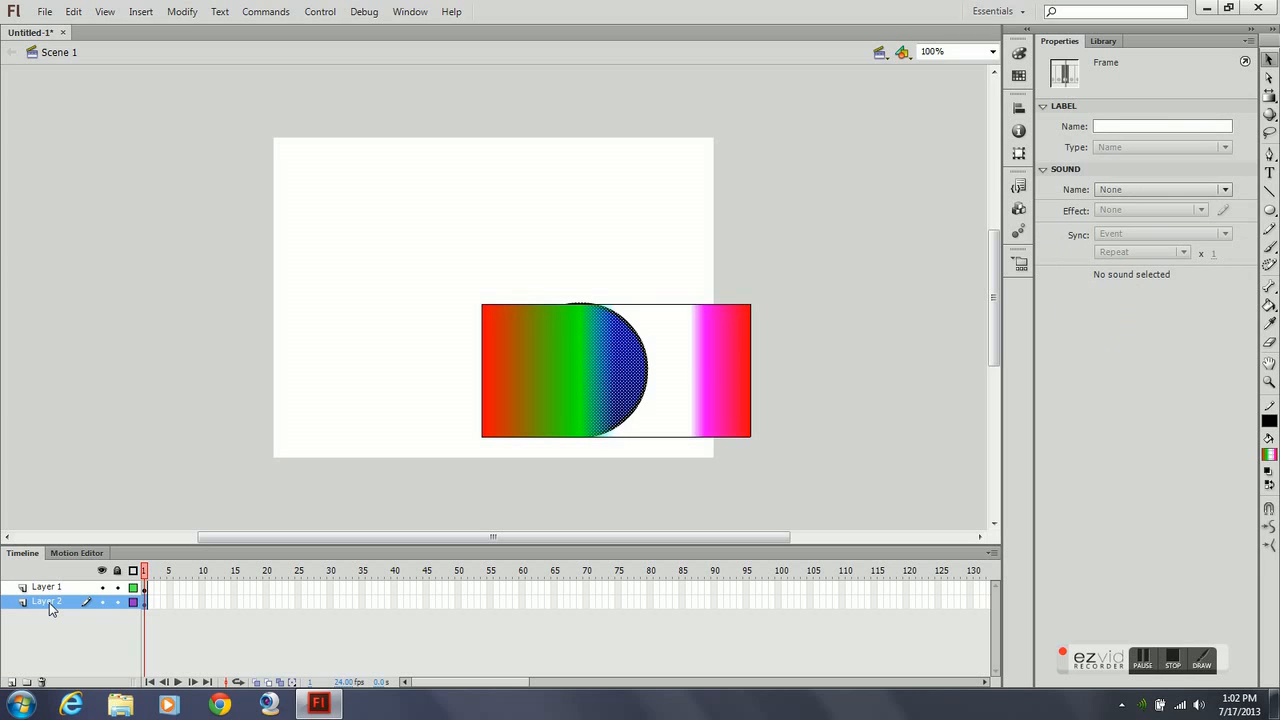
key(Delete)
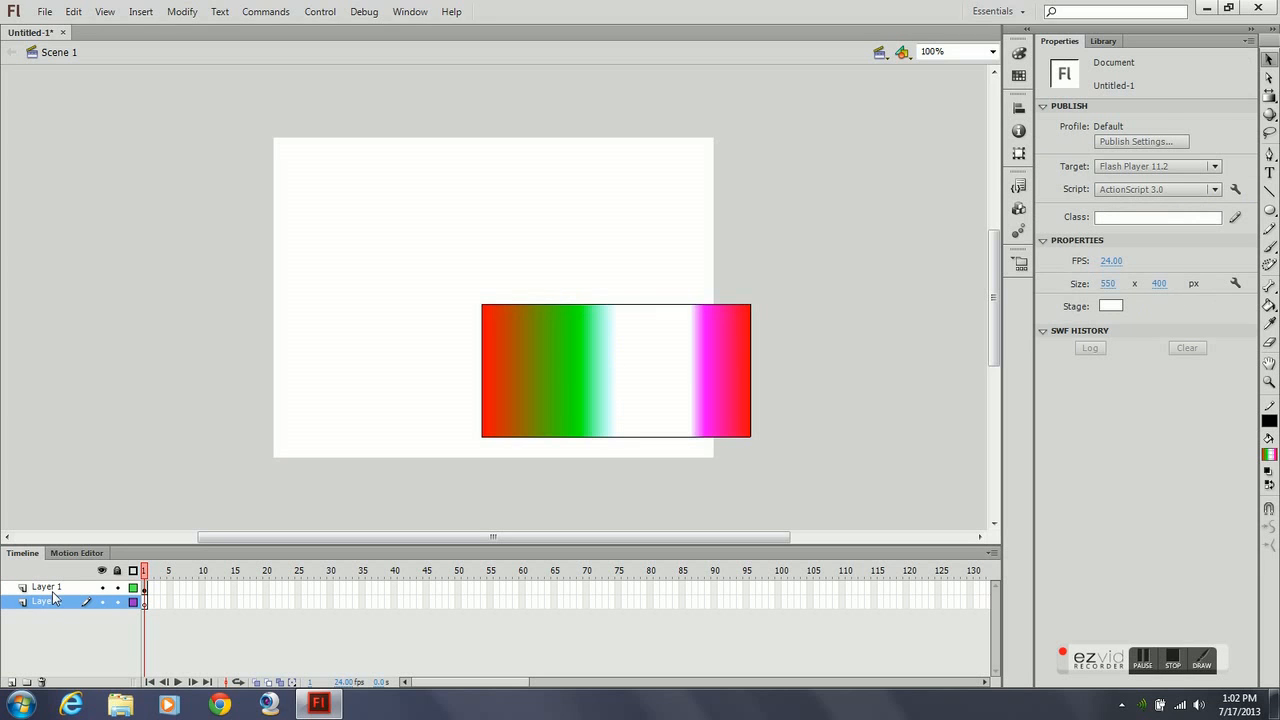
click(53, 592)
key(Delete)
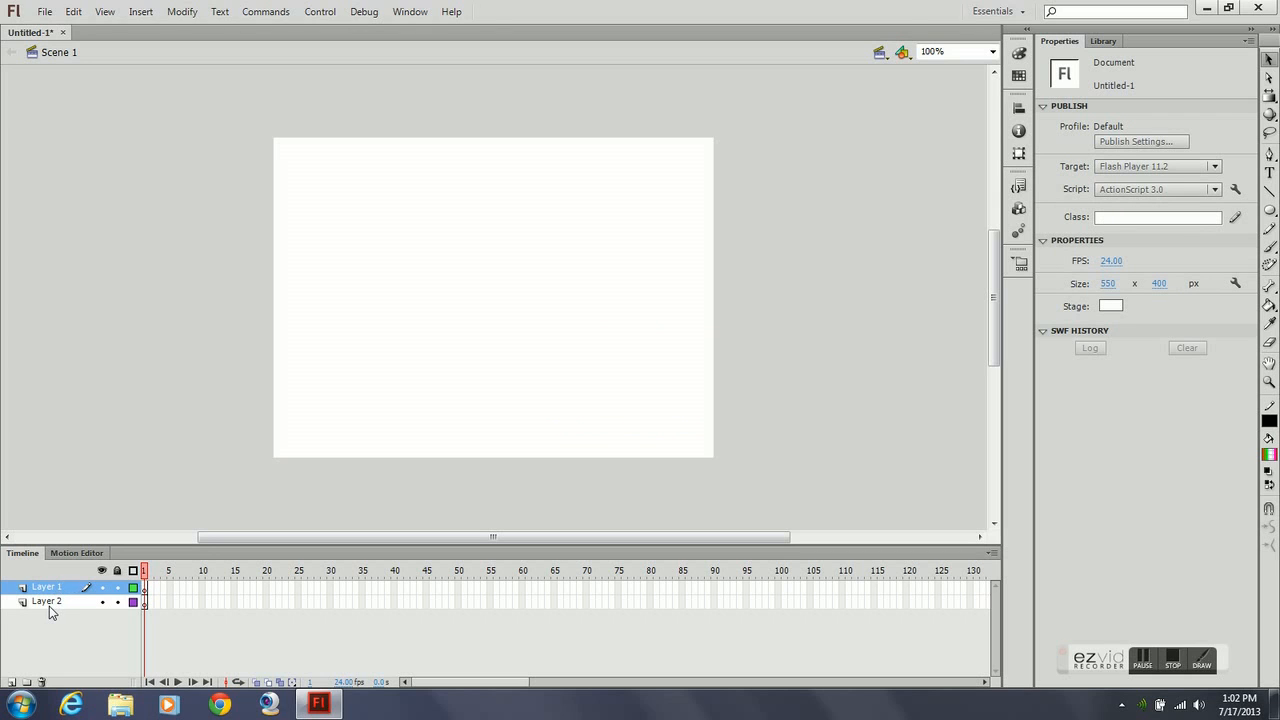
Step: Rename Layer 2 as Sky
double_click(49, 604)
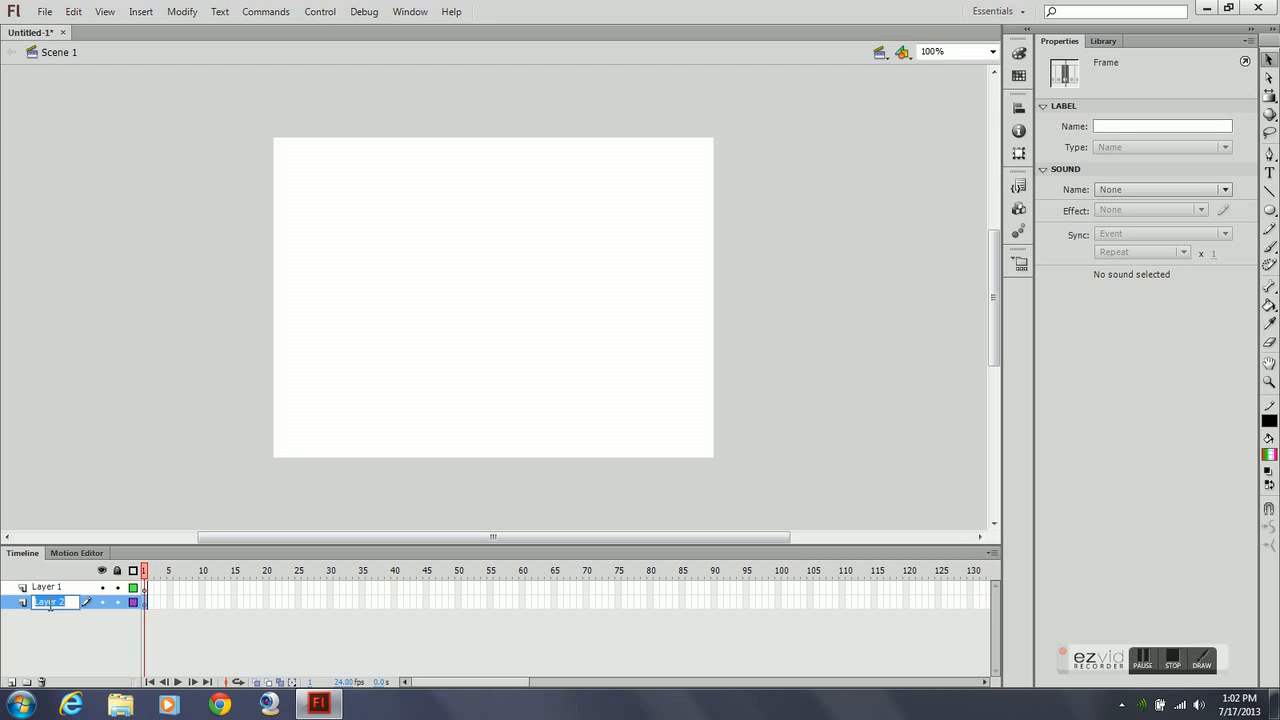
text(Sky)
click(52, 611)
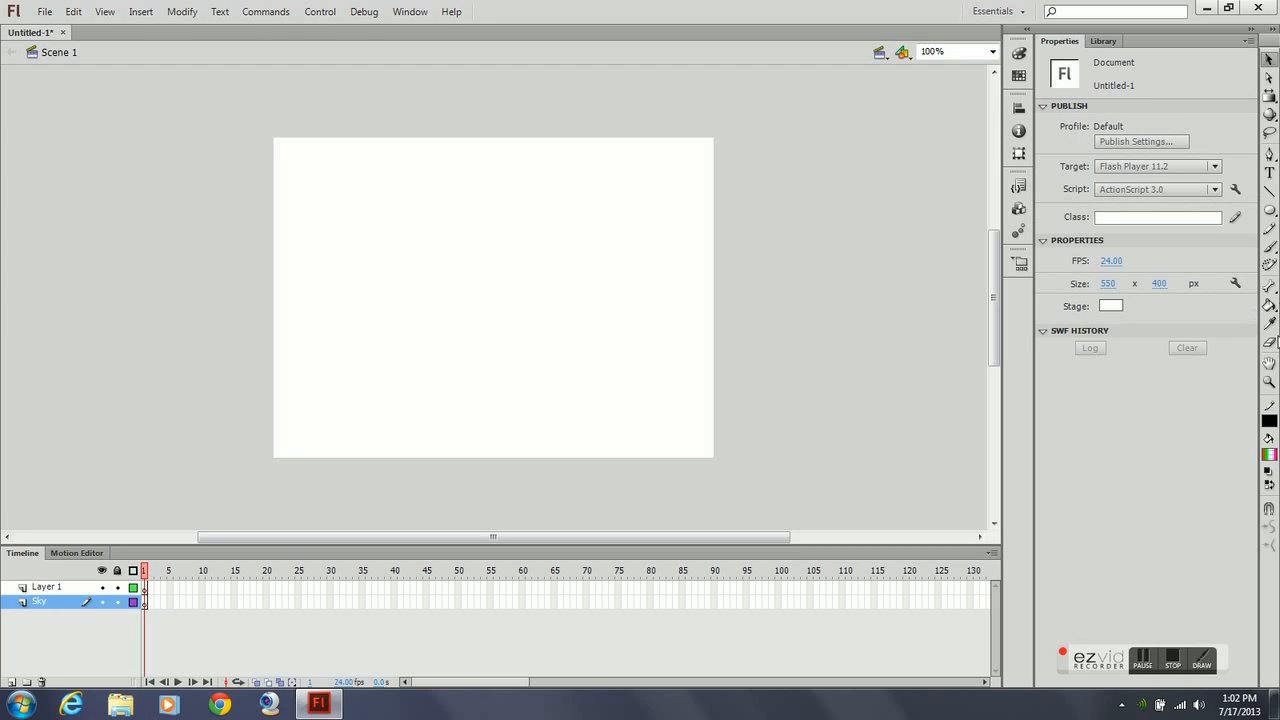
Step: Draw a black primitive rectangle about 571 × 418 px covering the whole stage on the Sky layer
click(1270, 132)
click(1270, 97)
click(1270, 212)
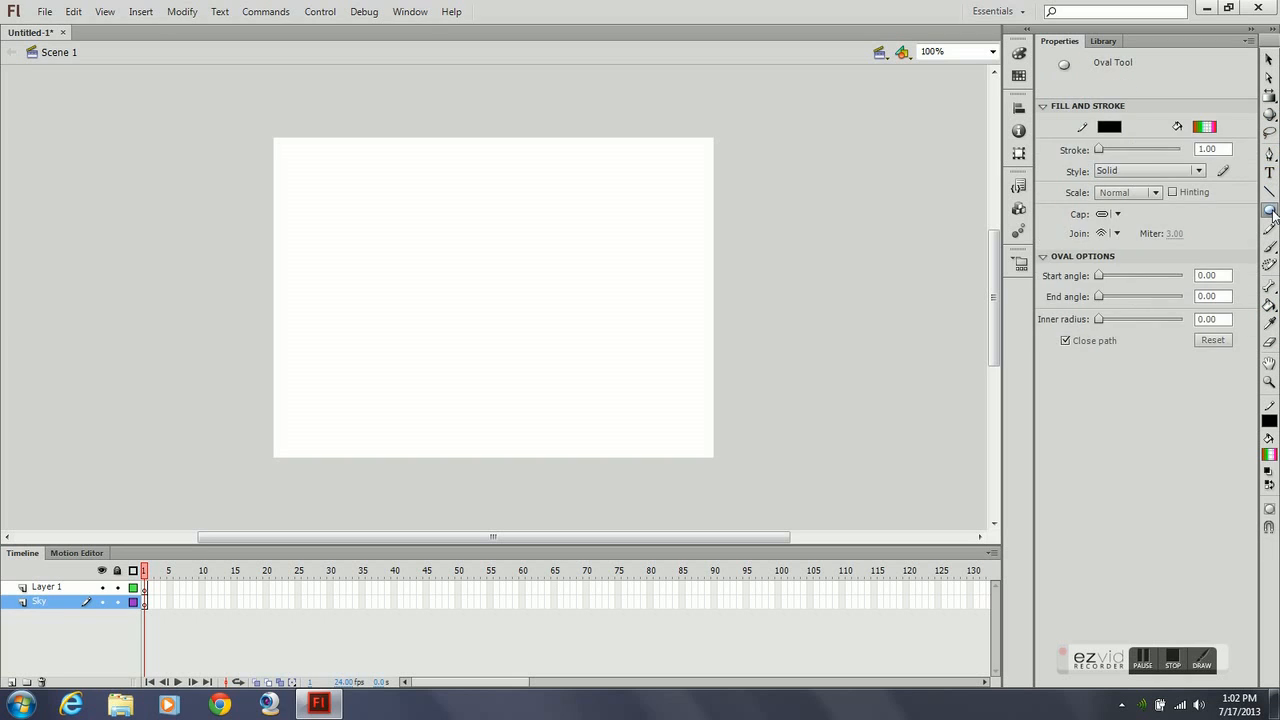
click(1270, 212)
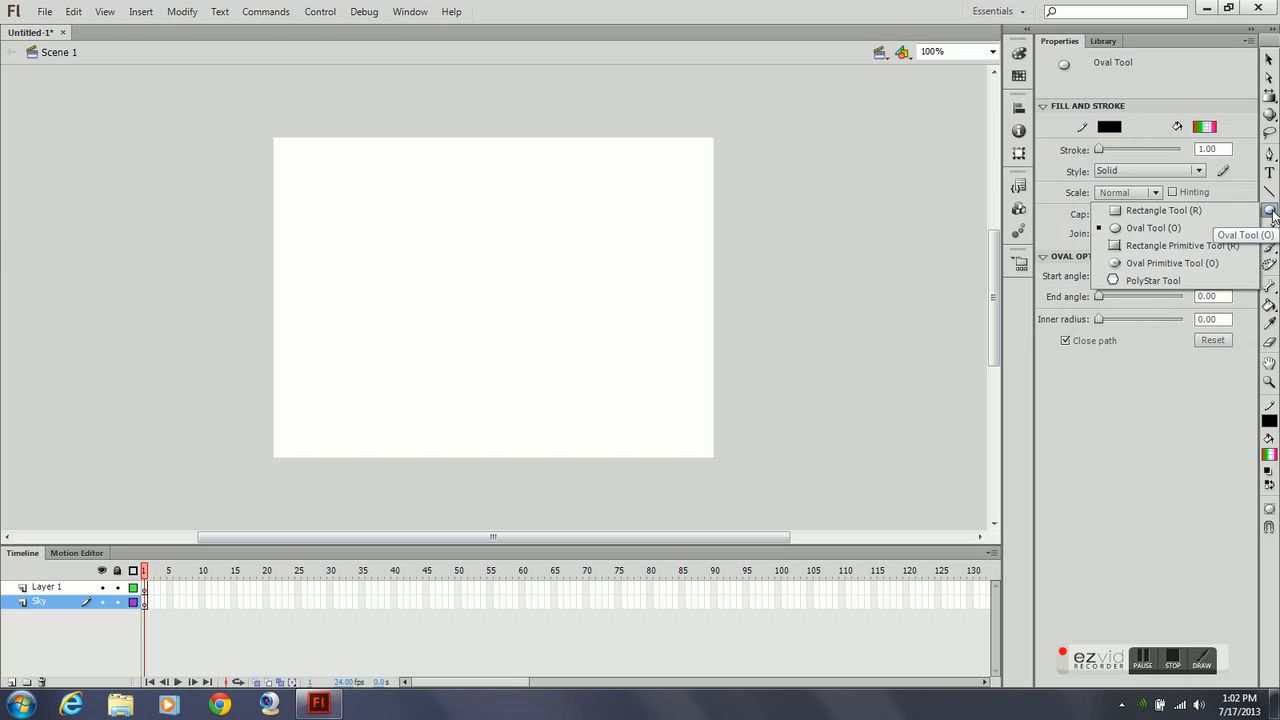
click(1176, 247)
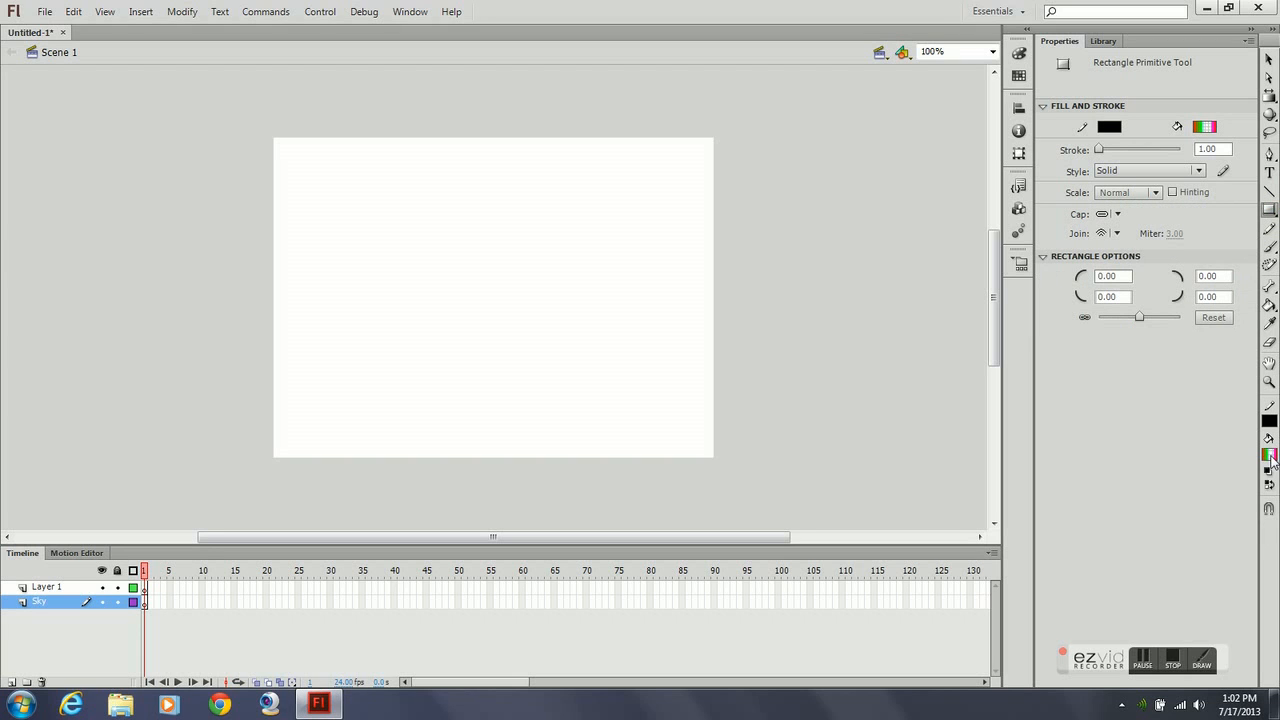
click(1269, 455)
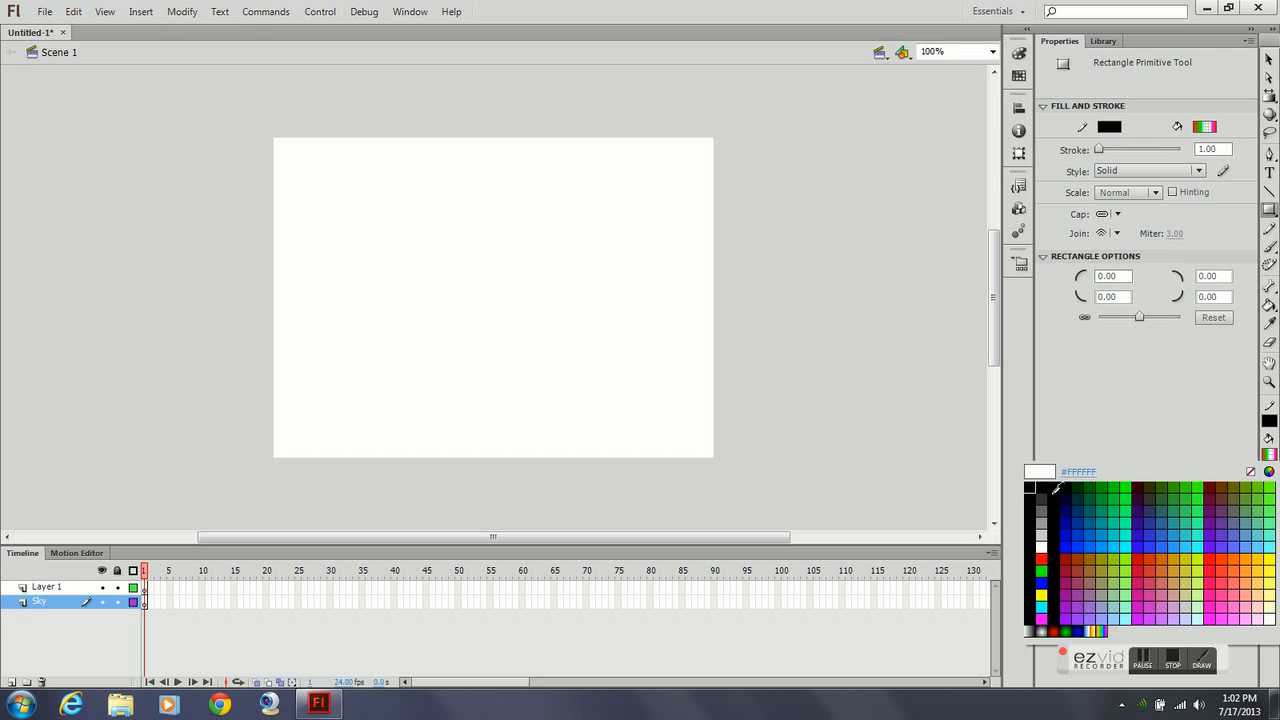
click(1055, 490)
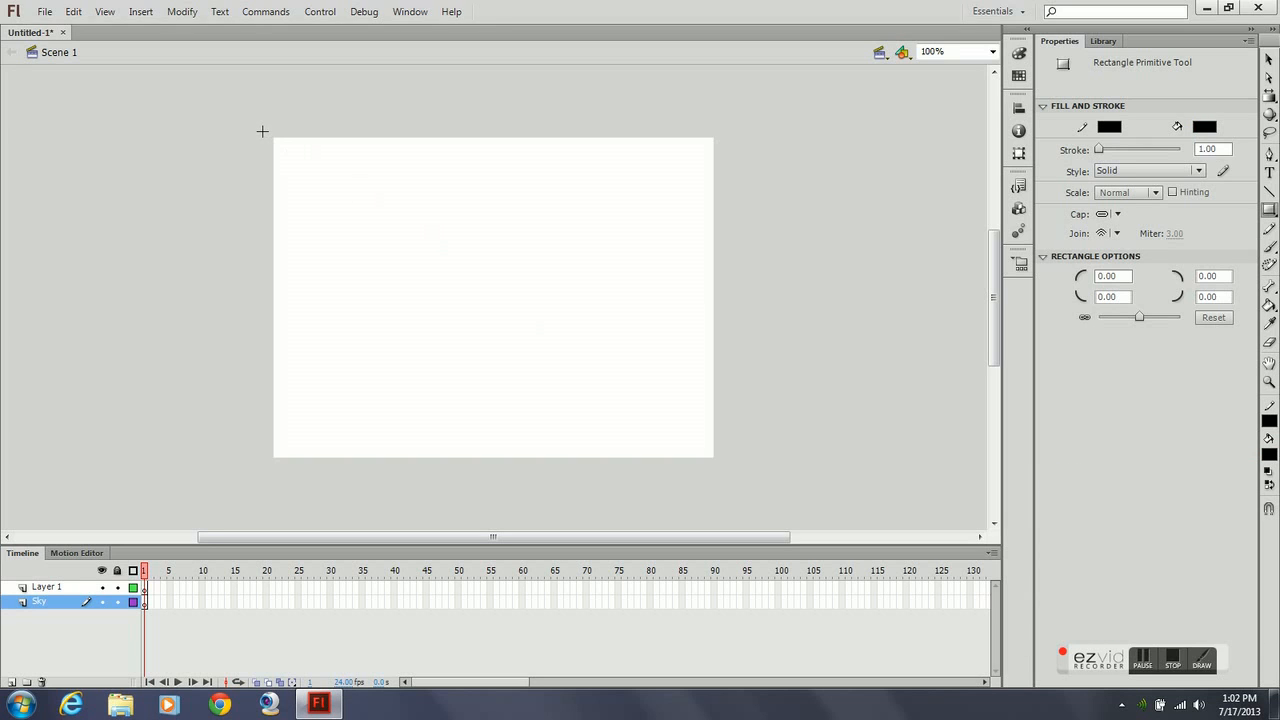
drag(265, 130, 722, 465)
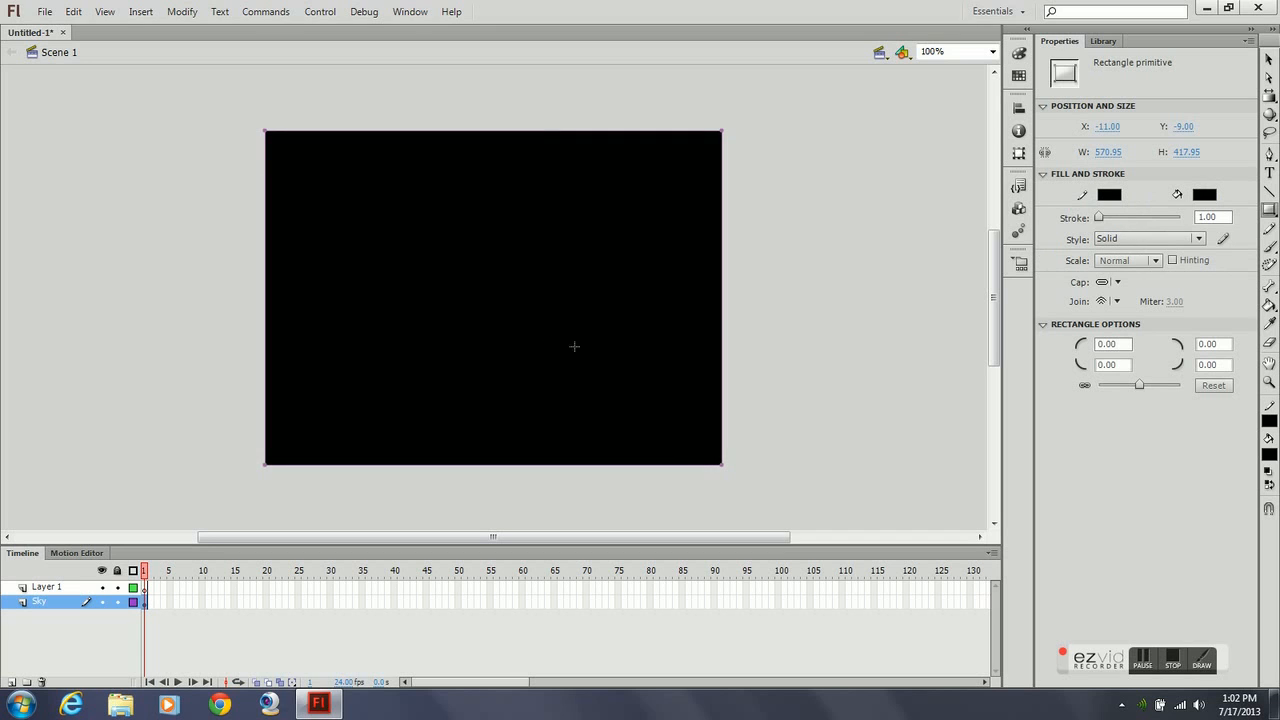
Step: Lock the Sky layer and rename Layer 1 as Stars
click(116, 601)
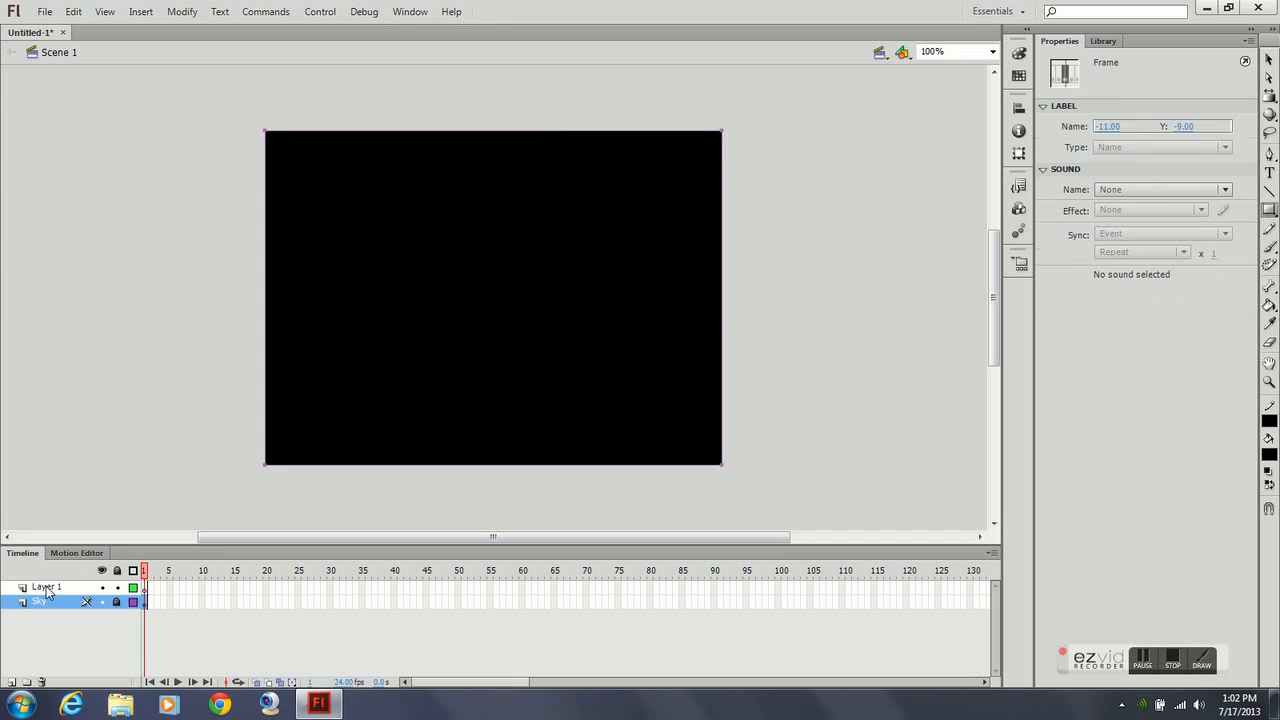
click(47, 588)
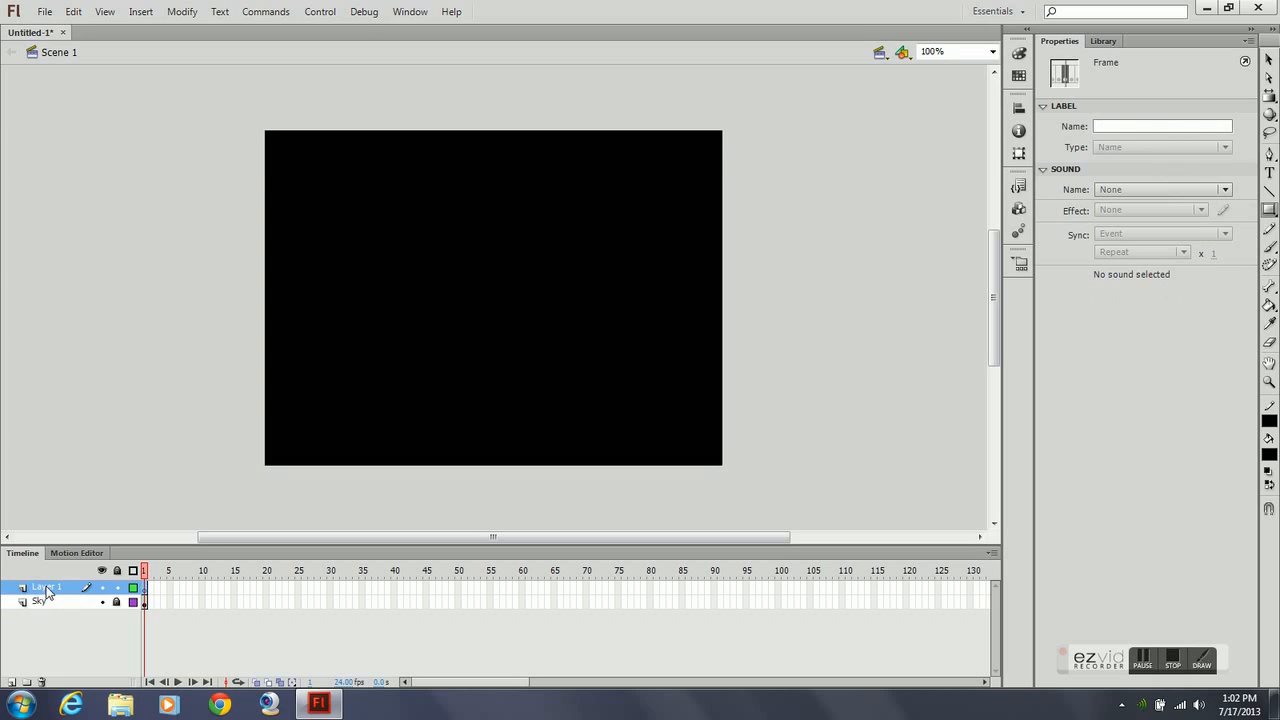
double_click(47, 588)
text(Stars)
click(949, 303)
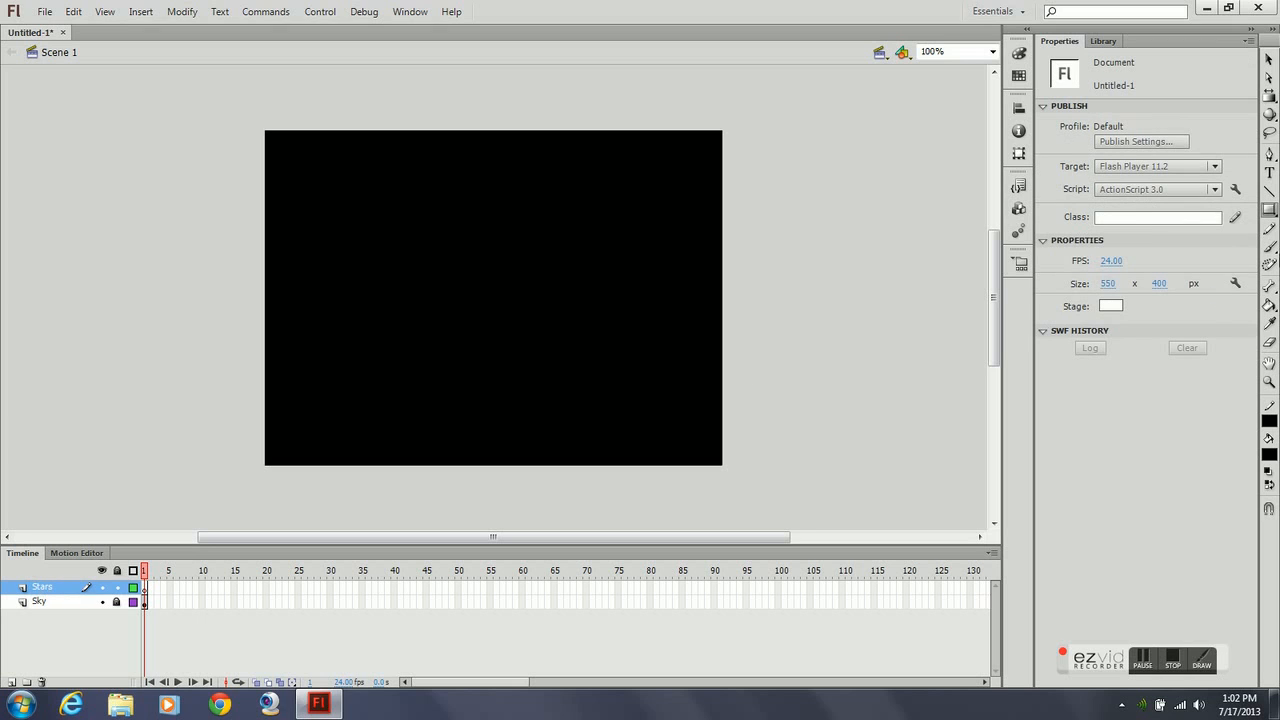
Step: Spray white default-shape dots across the whole black sky on the Stars layer with the Spray Brush Tool
click(1269, 265)
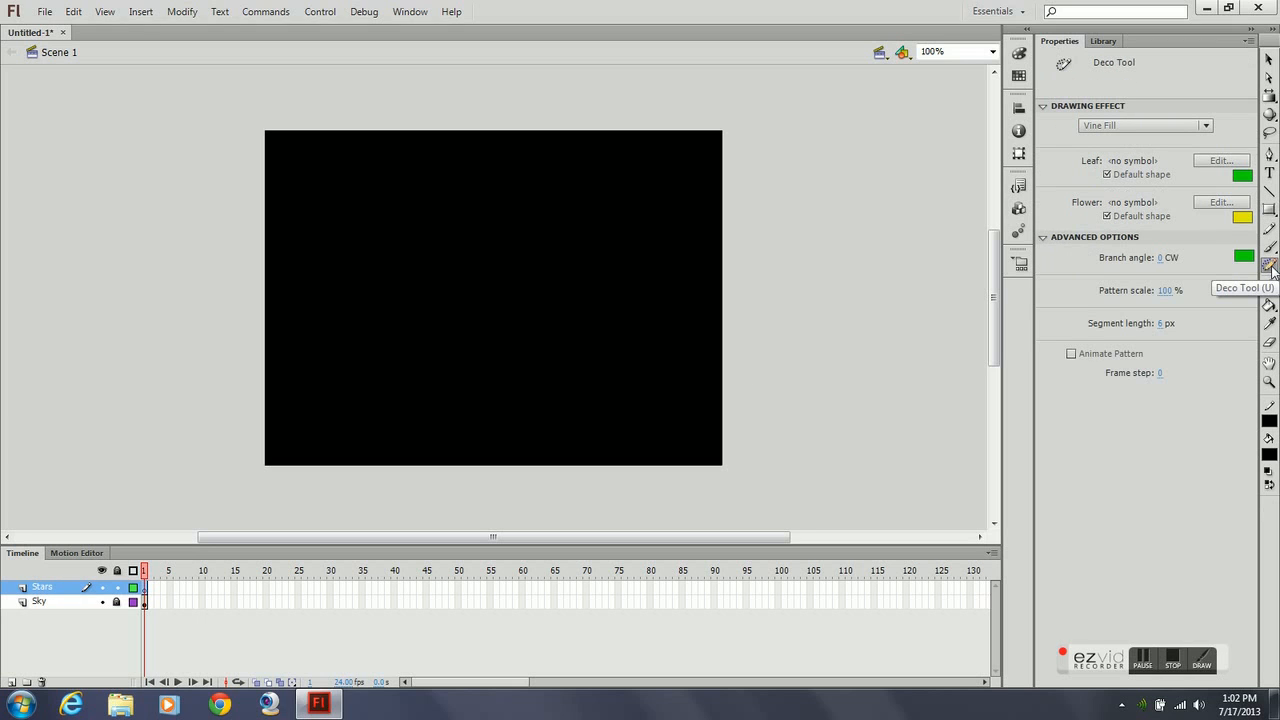
click(1270, 249)
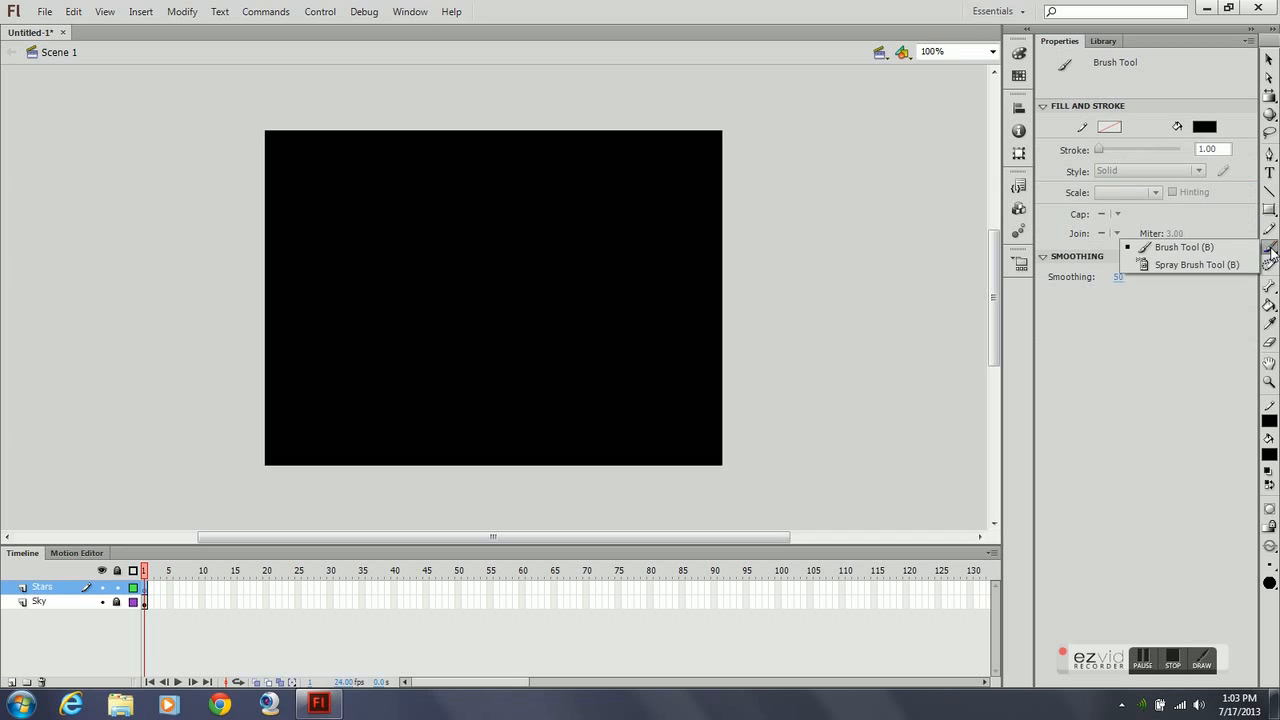
click(1217, 266)
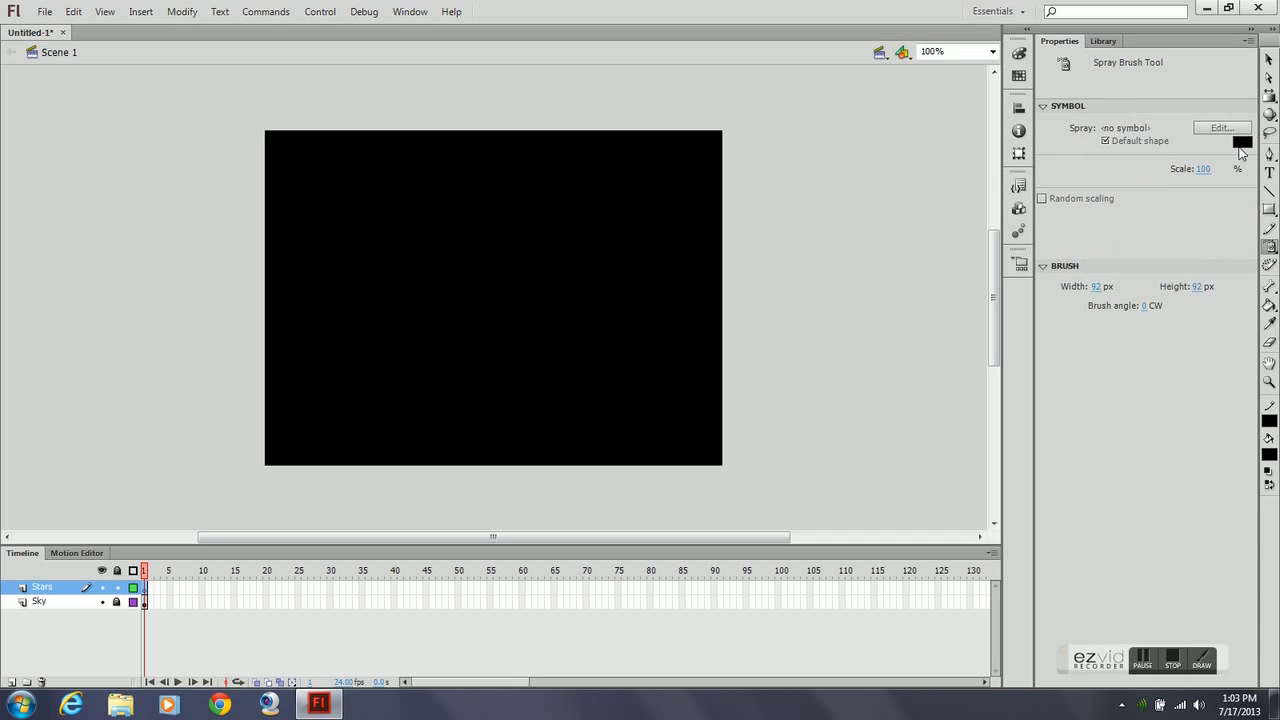
click(1241, 142)
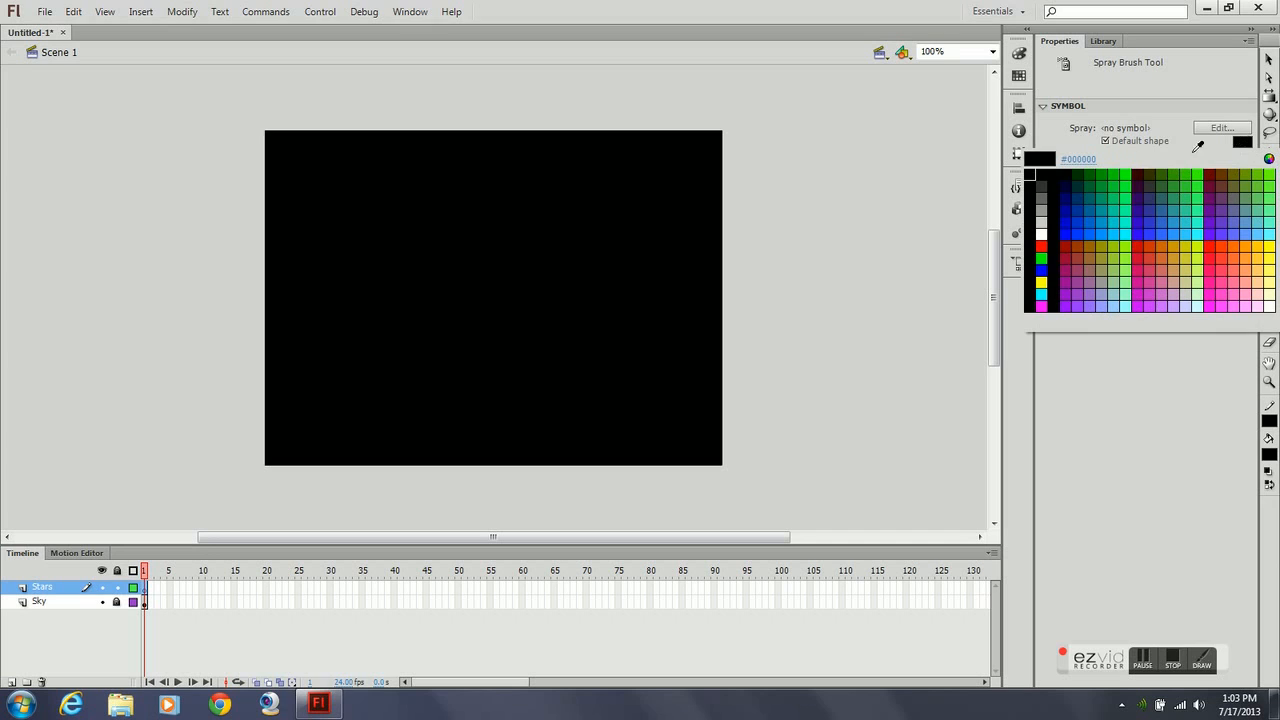
click(1041, 233)
mouse_move(302, 152)
mouse_down()
mouse_move(291, 153)
mouse_move(450, 158)
mouse_up()
drag(595, 164, 706, 163)
mouse_move(568, 207)
mouse_down()
mouse_move(303, 206)
mouse_move(276, 239)
mouse_move(290, 248)
mouse_up()
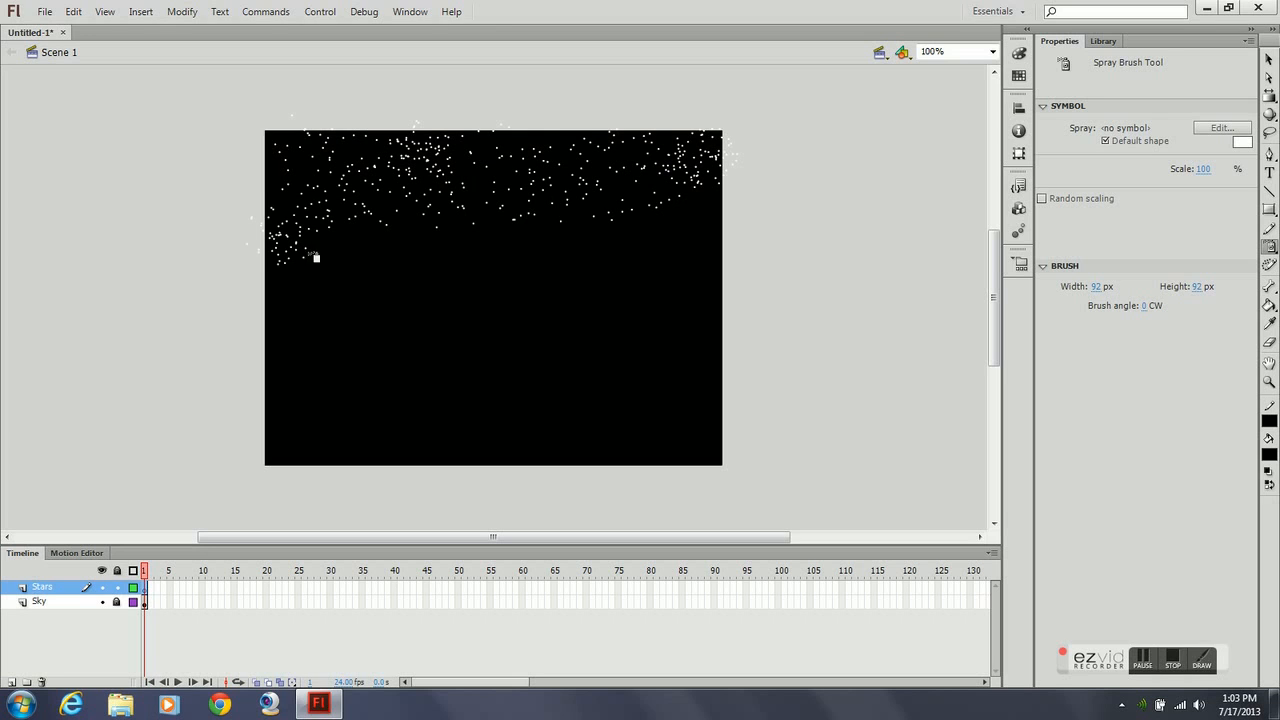
mouse_move(617, 260)
mouse_down()
mouse_move(714, 266)
mouse_move(726, 300)
mouse_move(614, 320)
mouse_move(474, 317)
mouse_up()
drag(386, 319, 257, 329)
drag(323, 383, 539, 374)
mouse_move(624, 382)
mouse_down()
mouse_move(715, 385)
mouse_move(744, 403)
mouse_move(743, 429)
mouse_move(662, 449)
mouse_move(574, 449)
mouse_up()
drag(426, 443, 251, 443)
drag(324, 420, 437, 418)
Step: Lock the Stars layer and add a new layer named Sunset above it
click(116, 588)
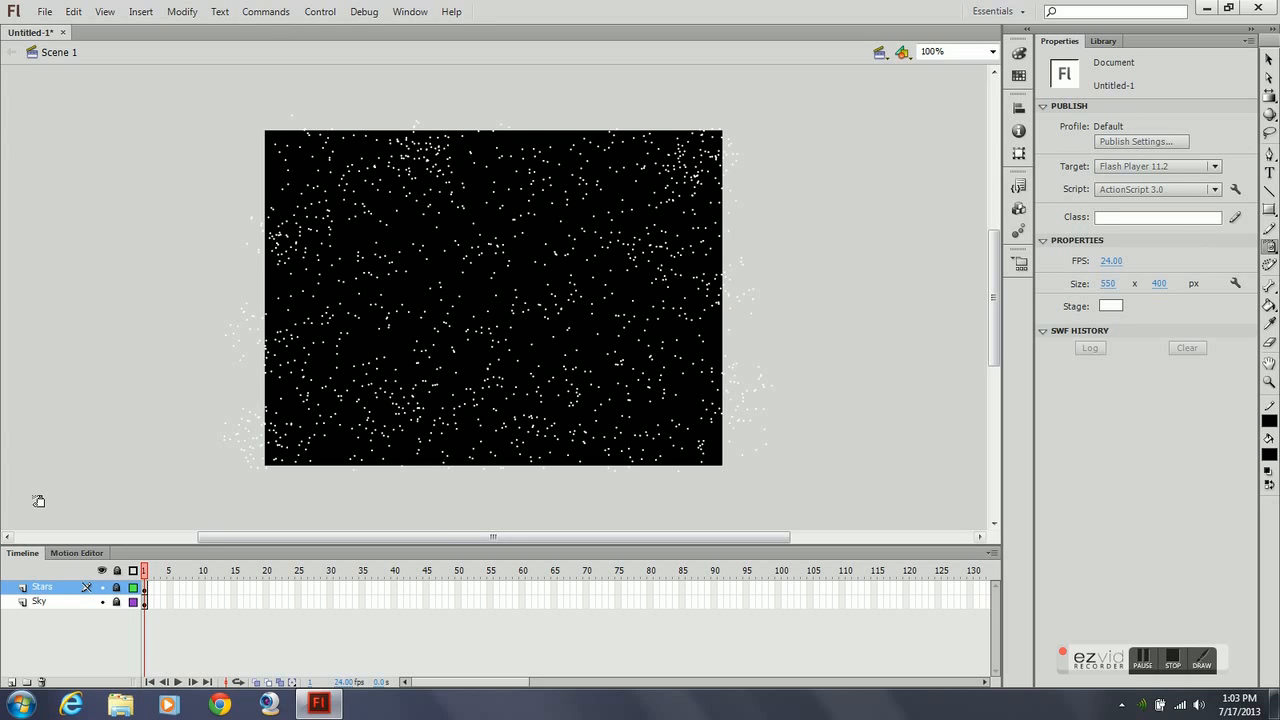
click(11, 681)
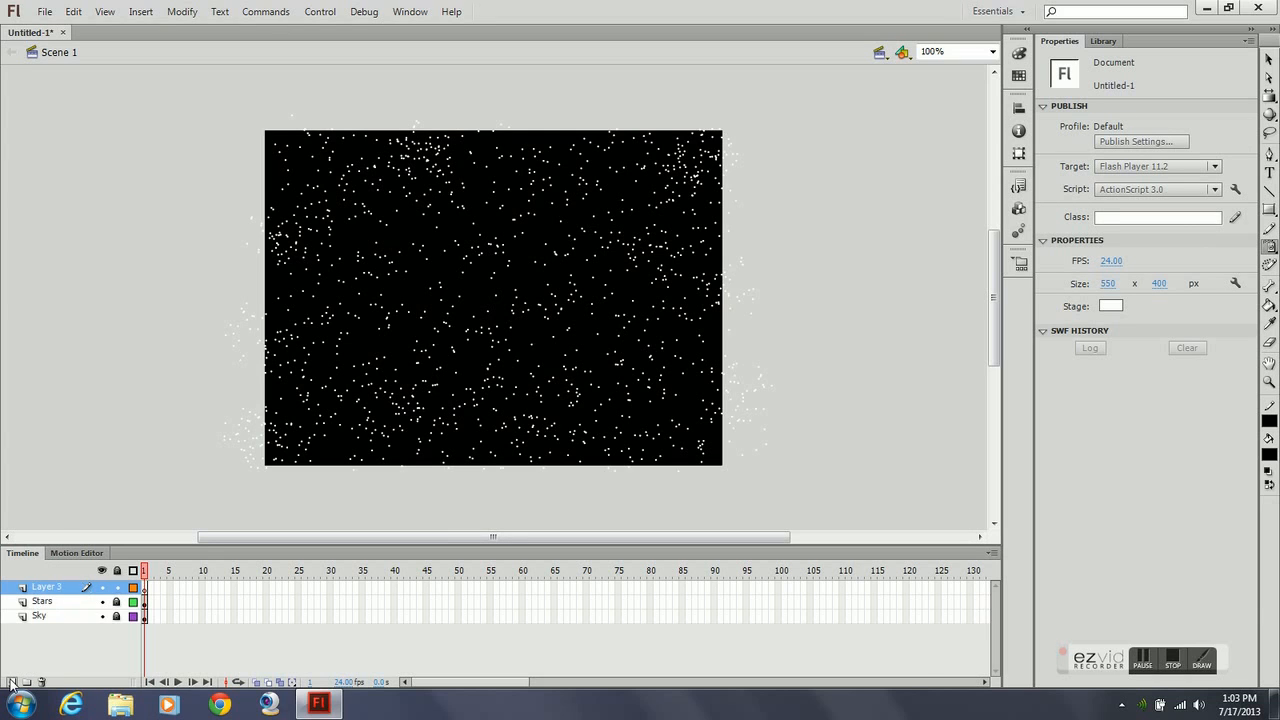
double_click(45, 588)
text(Sunset)
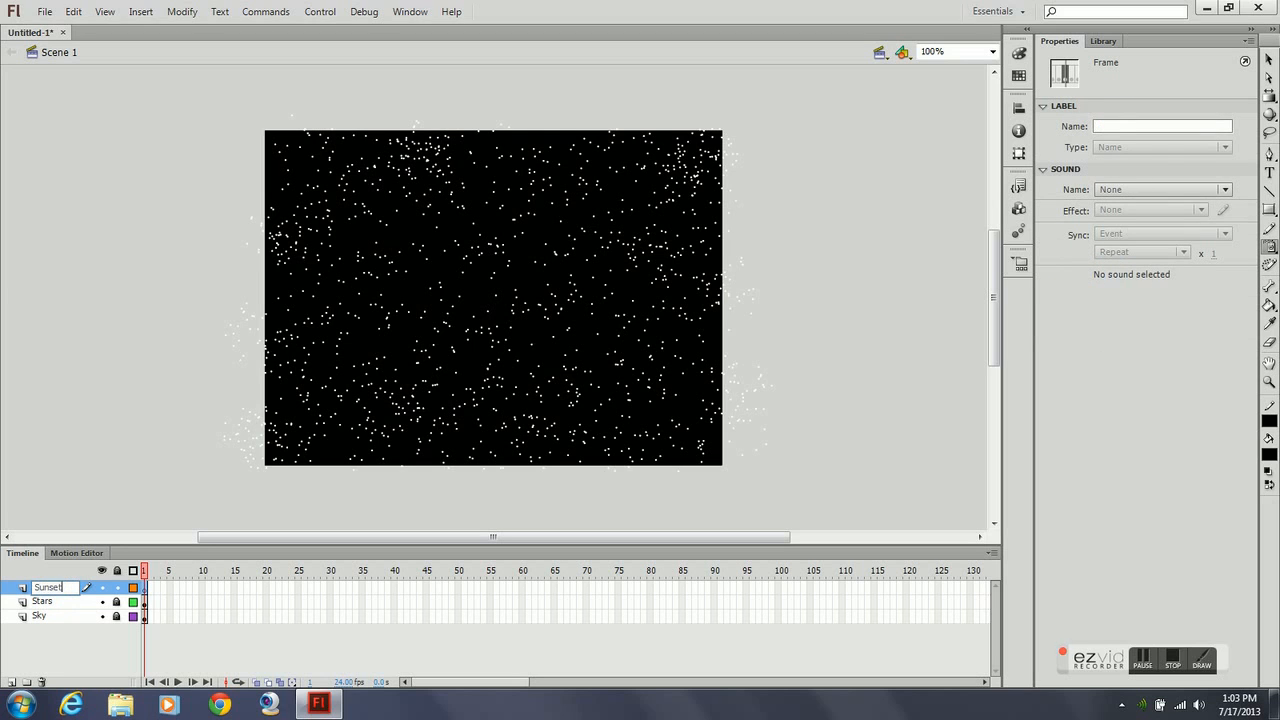
key(Return)
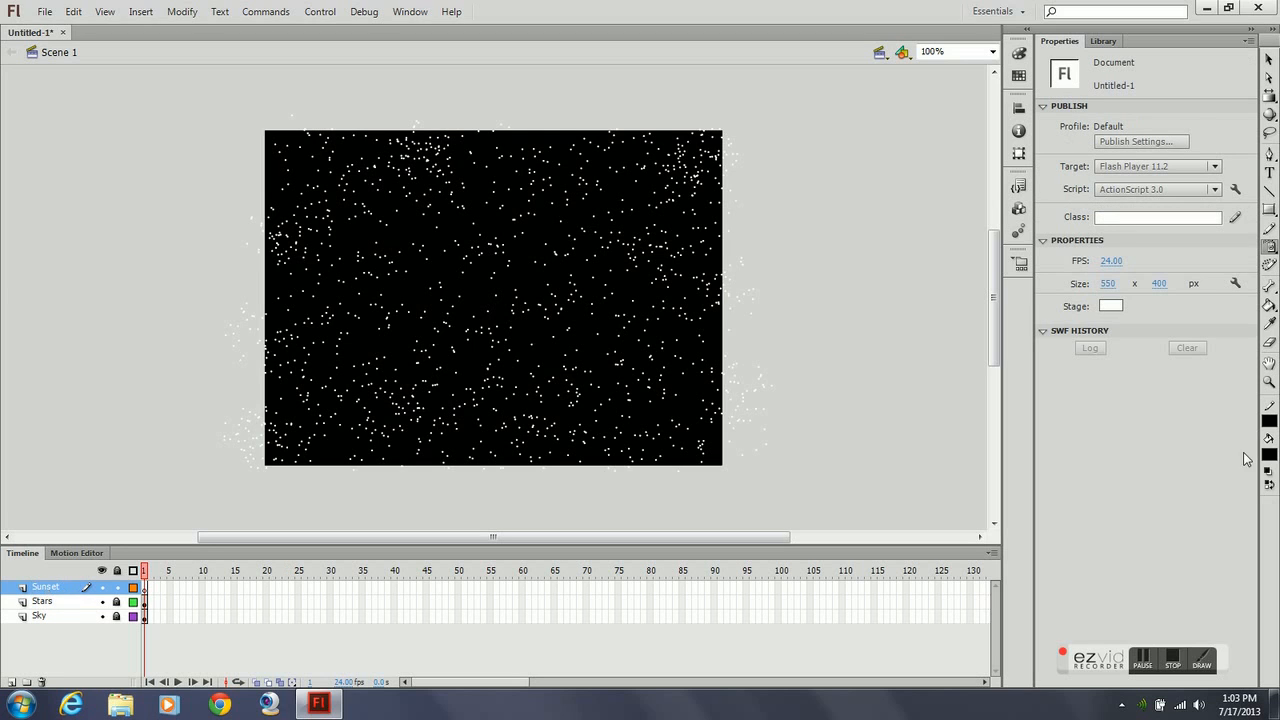
Step: Draw a primitive rectangle about 617 × 449 px over the stage on the Sunset layer and fill it with the rainbow linear gradient
click(1269, 209)
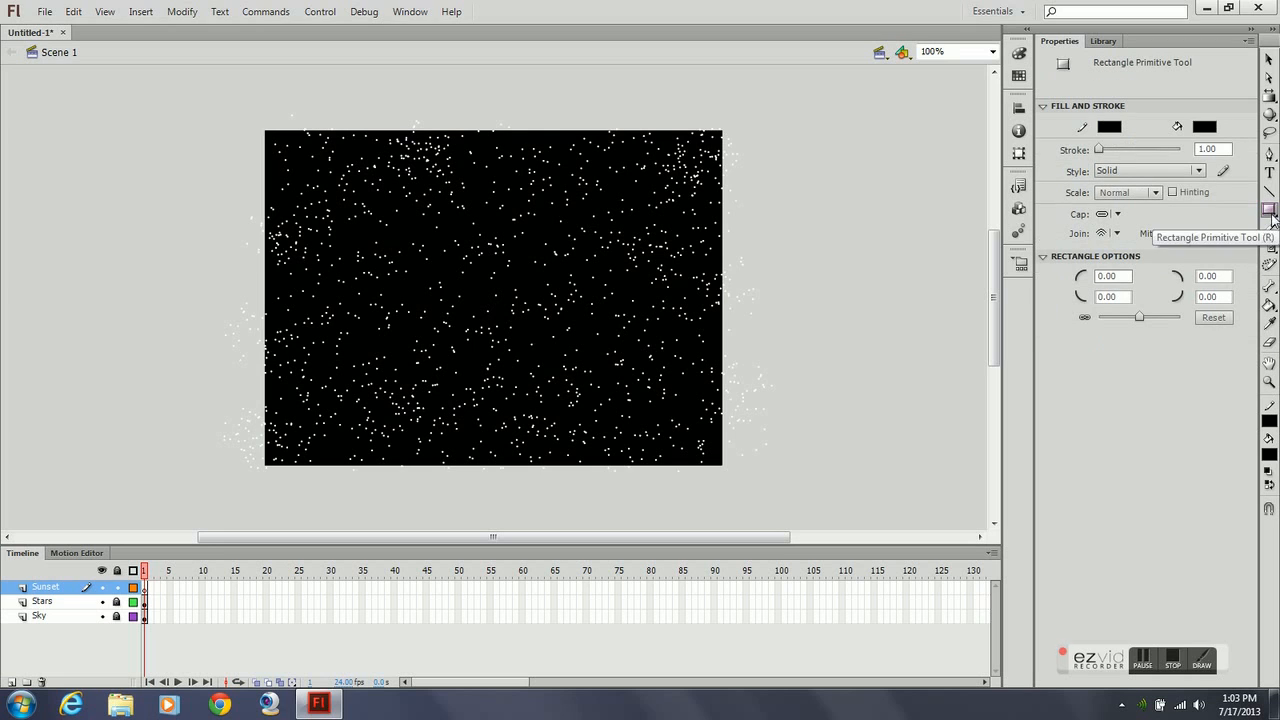
drag(245, 117, 739, 476)
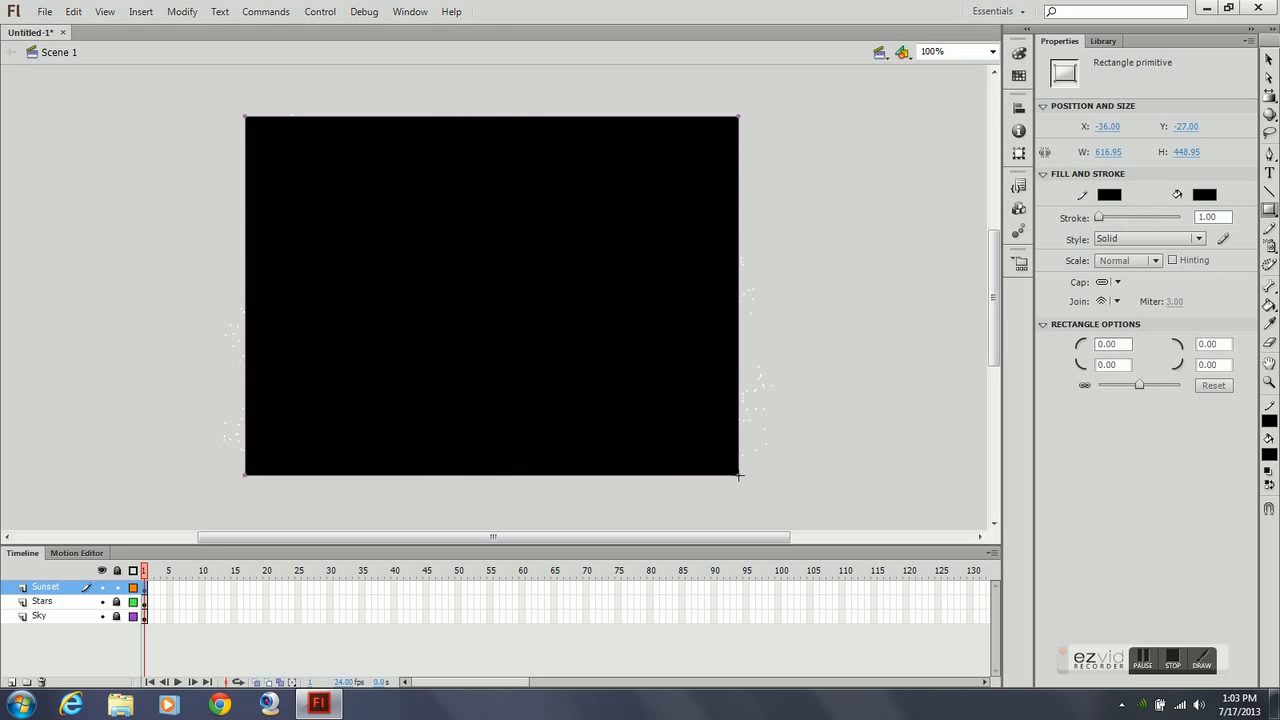
click(1269, 305)
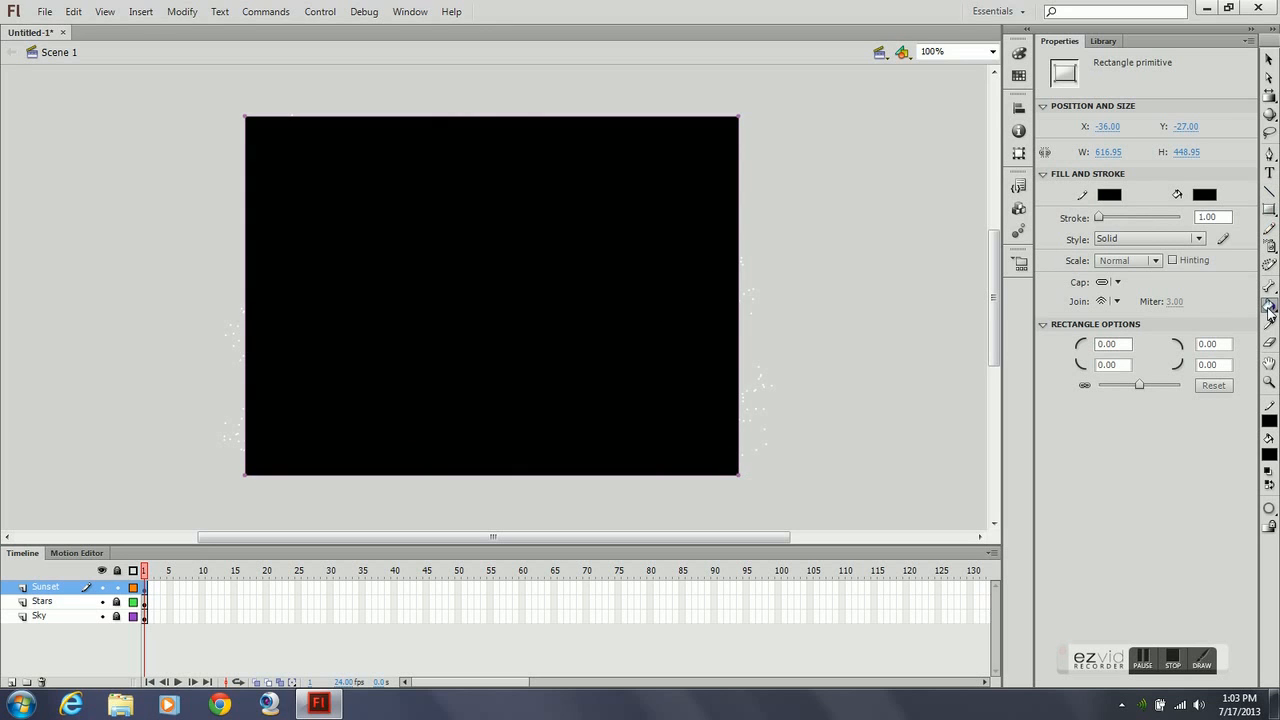
click(1018, 75)
click(1018, 56)
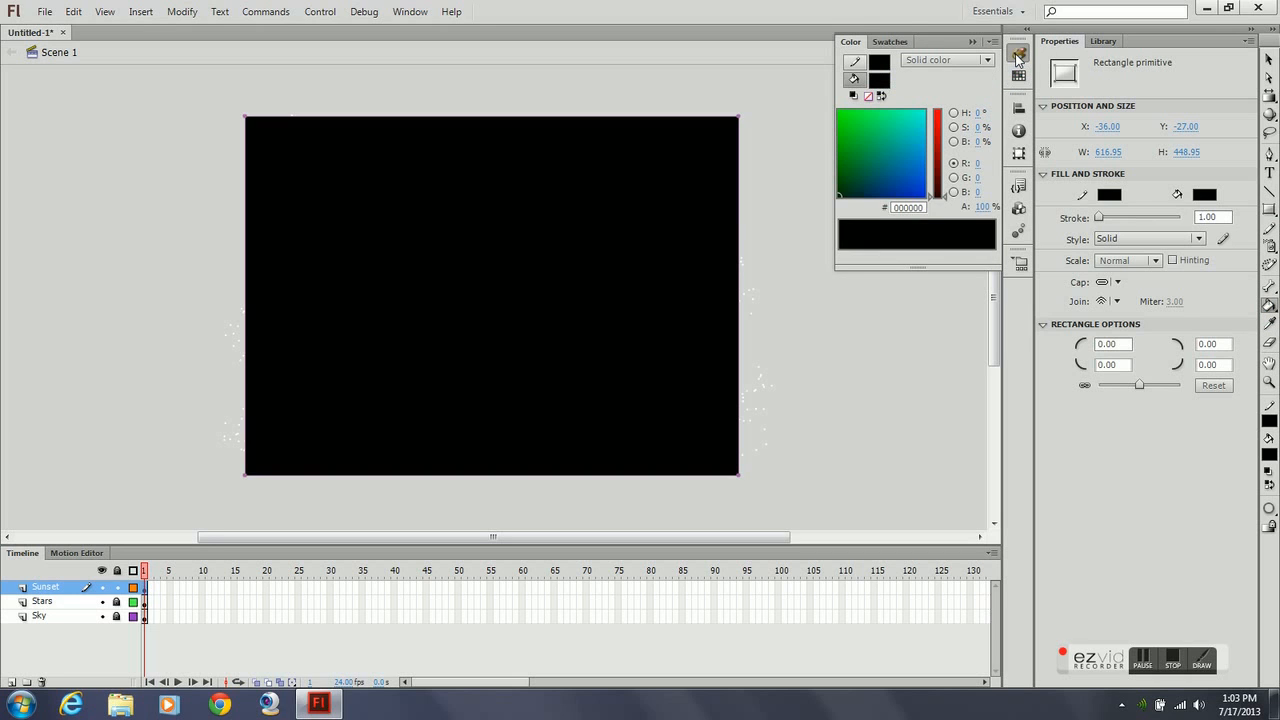
click(890, 41)
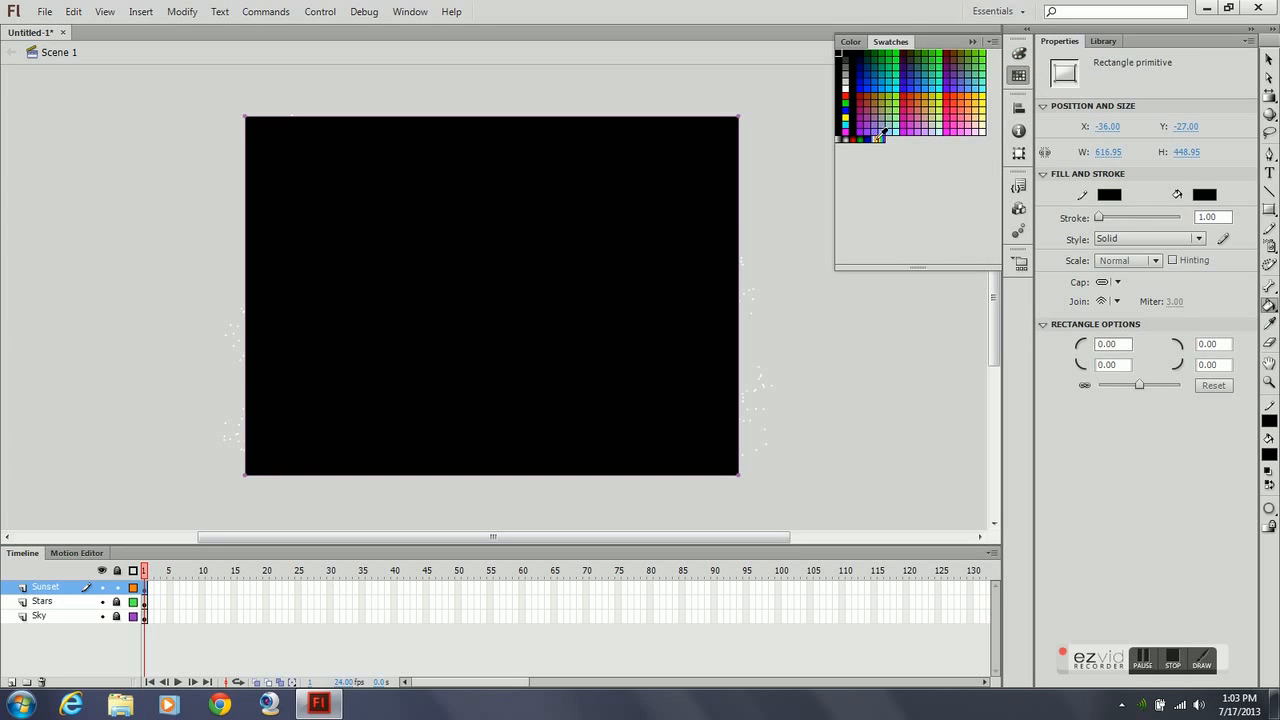
click(878, 137)
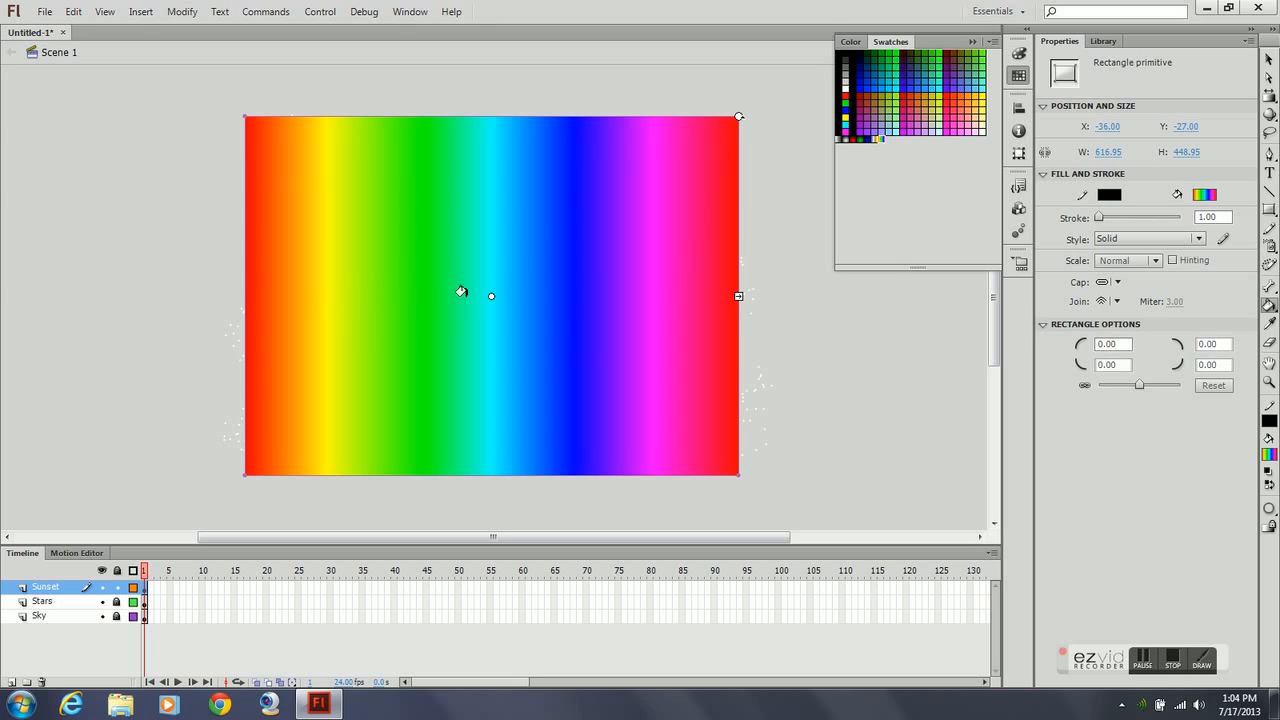
Step: Rotate the rectangle's rainbow gradient 90° clockwise with the Gradient Transform Tool so its bands run horizontally with yellow uppermost
click(1271, 97)
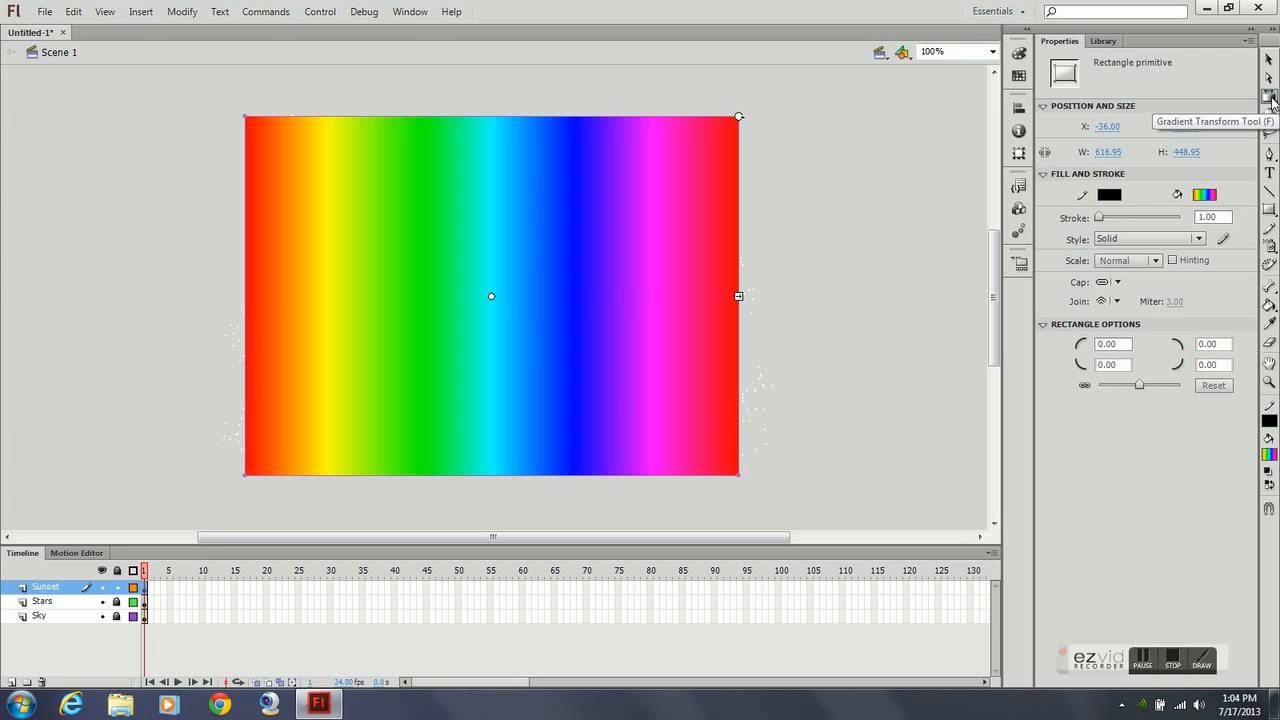
click(1272, 99)
click(1273, 101)
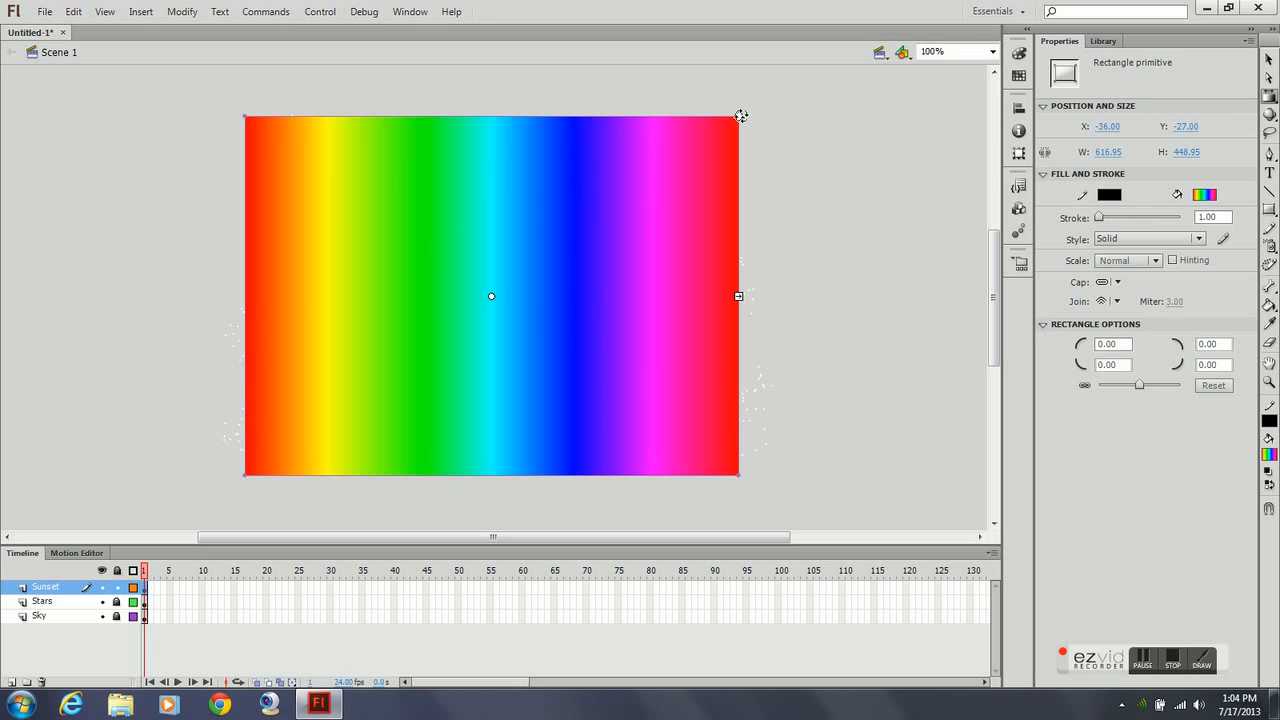
drag(740, 116, 643, 501)
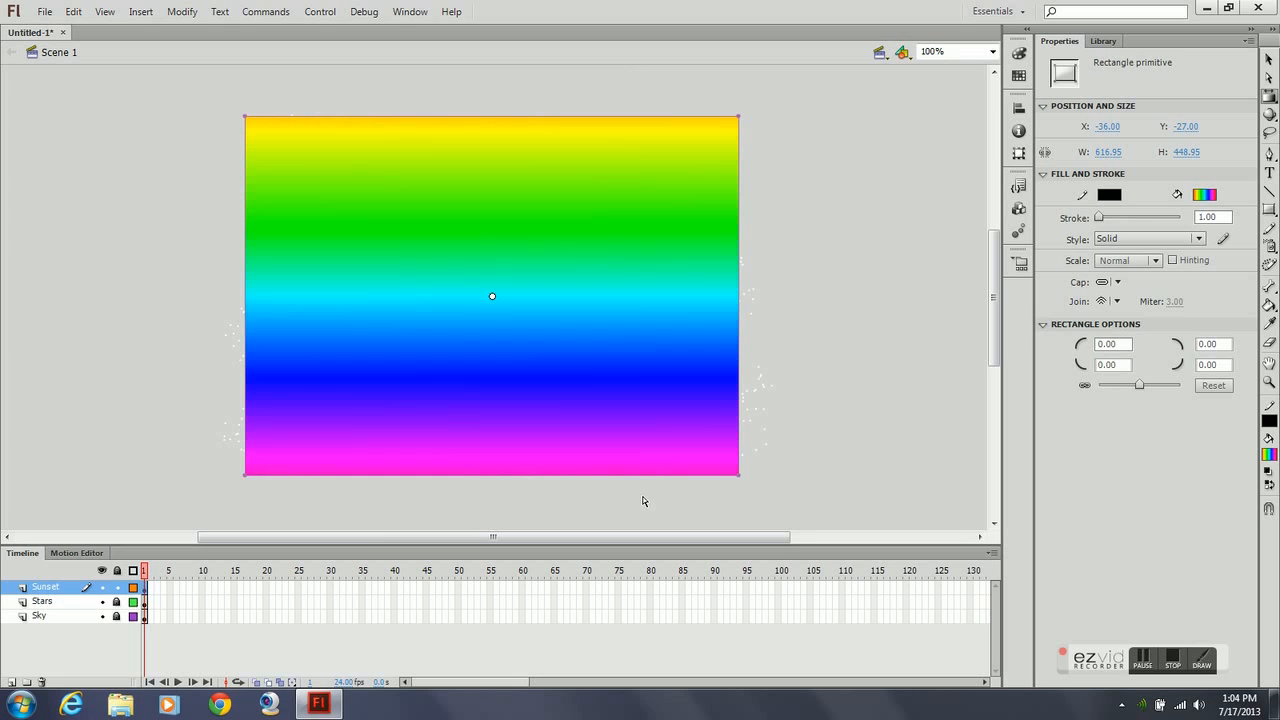
click(992, 51)
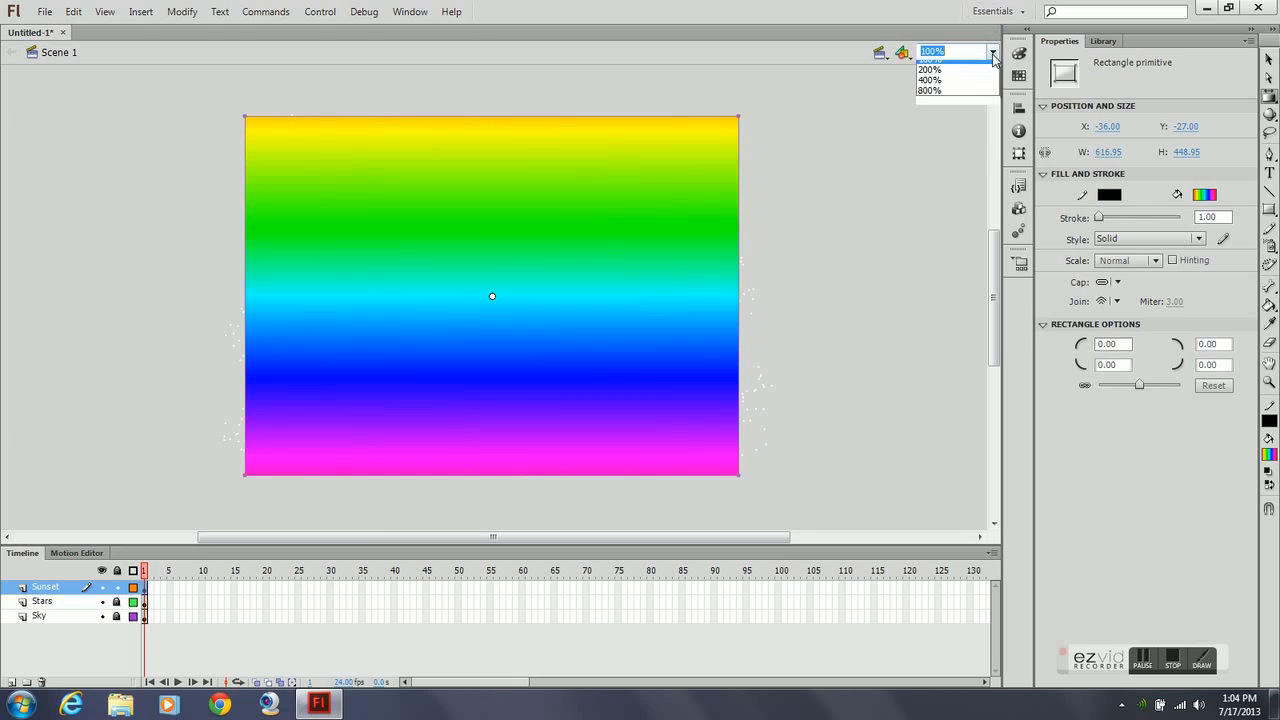
click(930, 108)
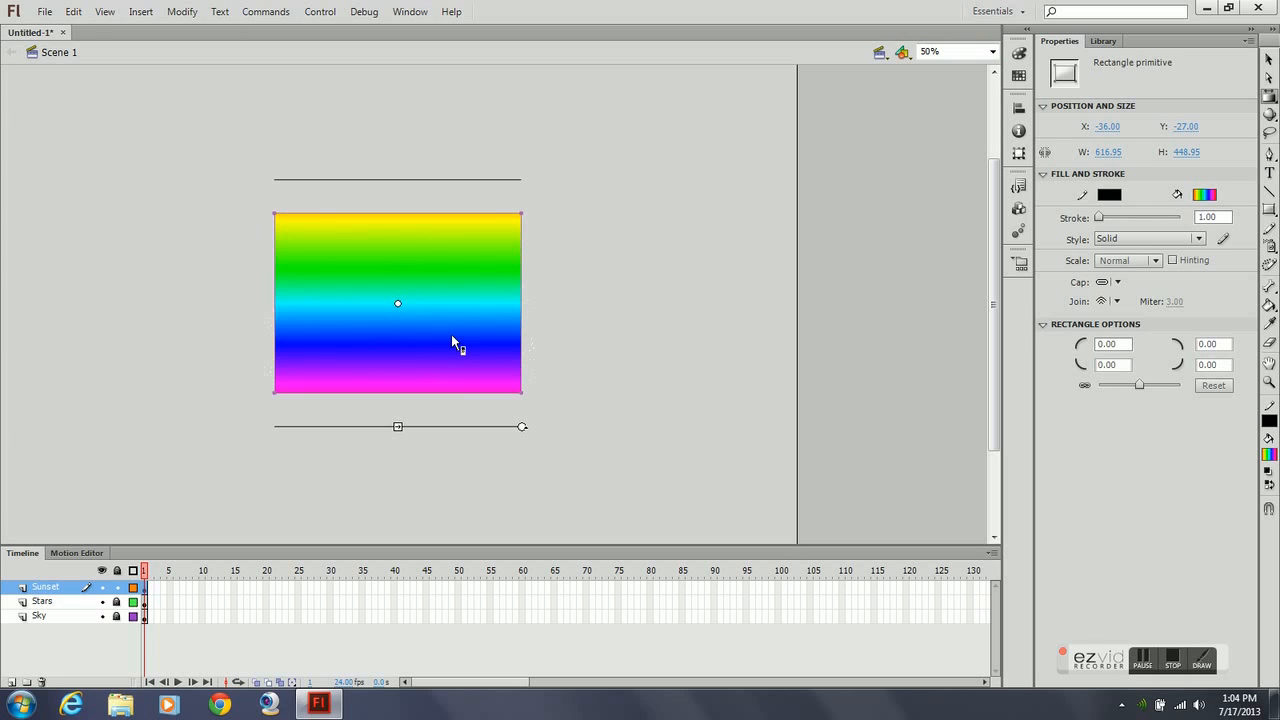
click(992, 51)
click(932, 118)
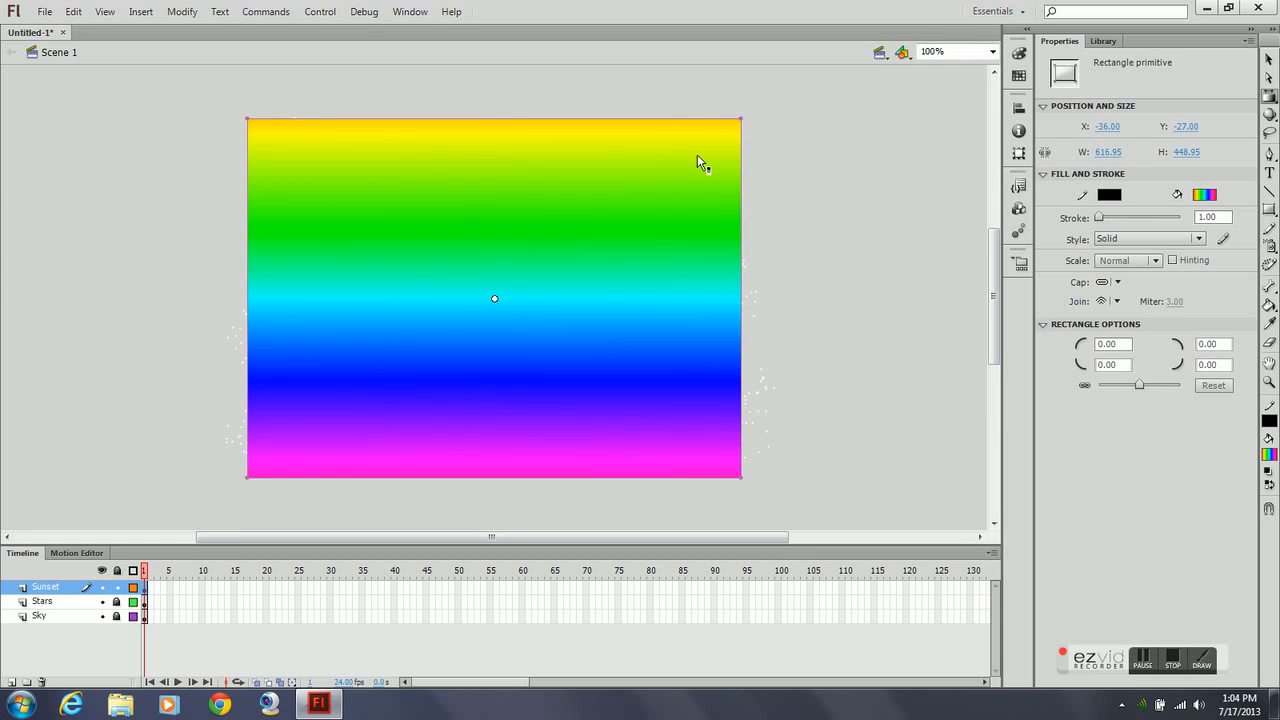
Step: Recolor the gradient's first red stop to purple CB00C6
click(1024, 58)
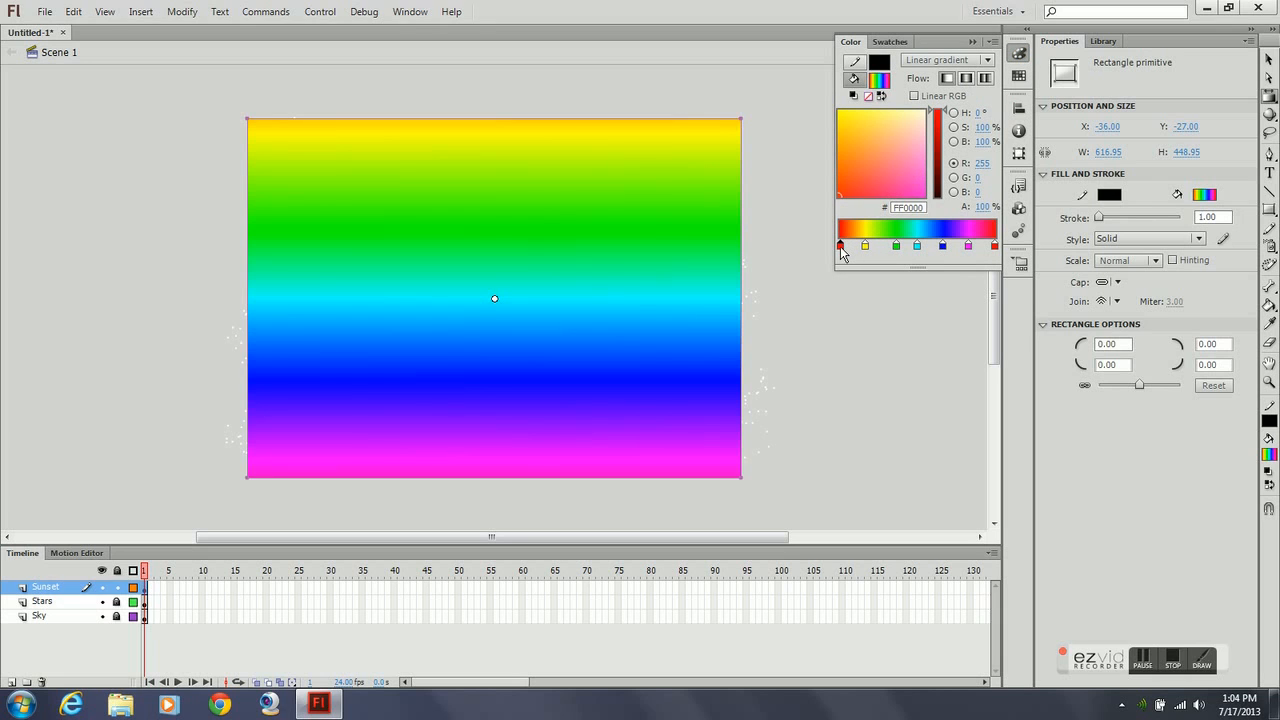
double_click(841, 248)
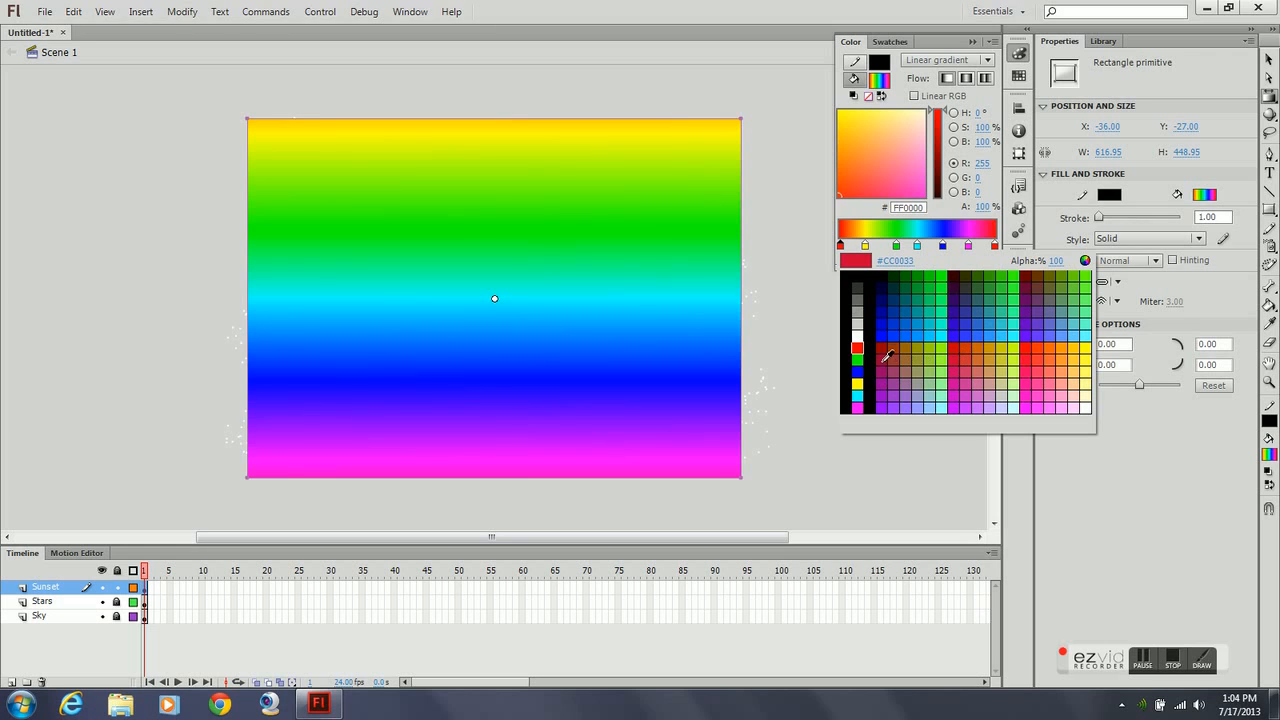
click(1029, 376)
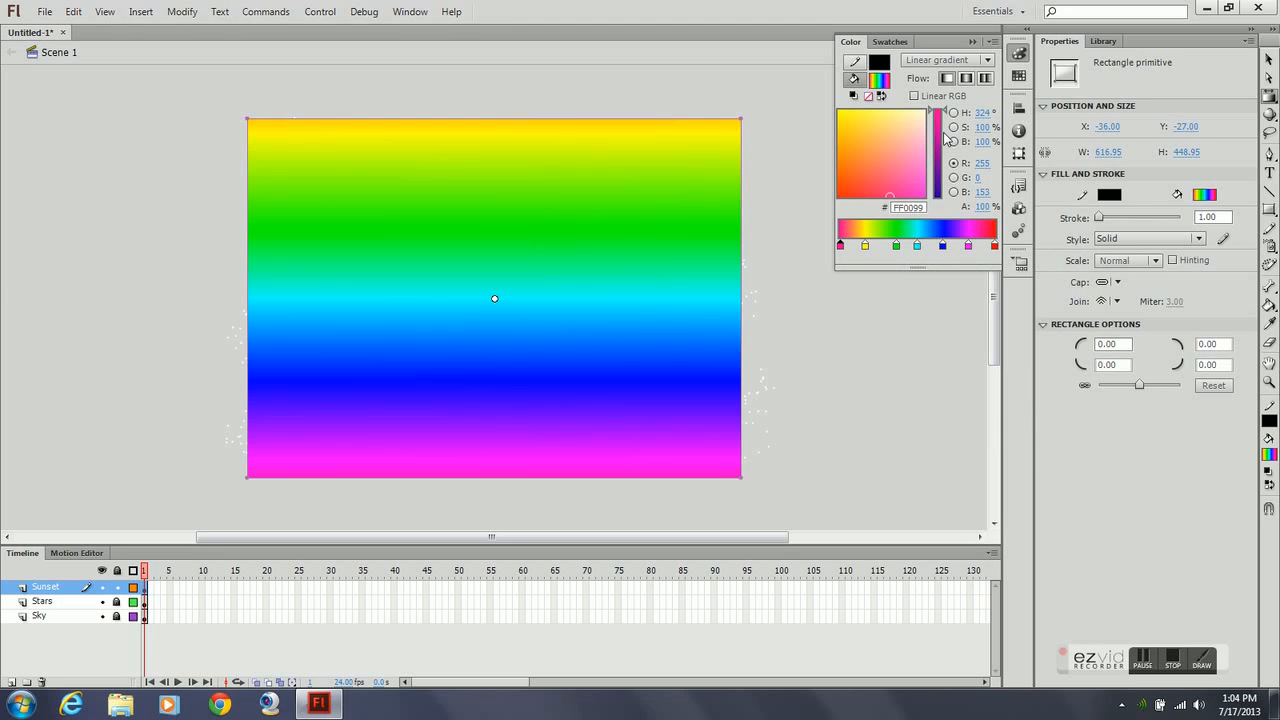
drag(941, 114, 943, 133)
drag(912, 189, 905, 196)
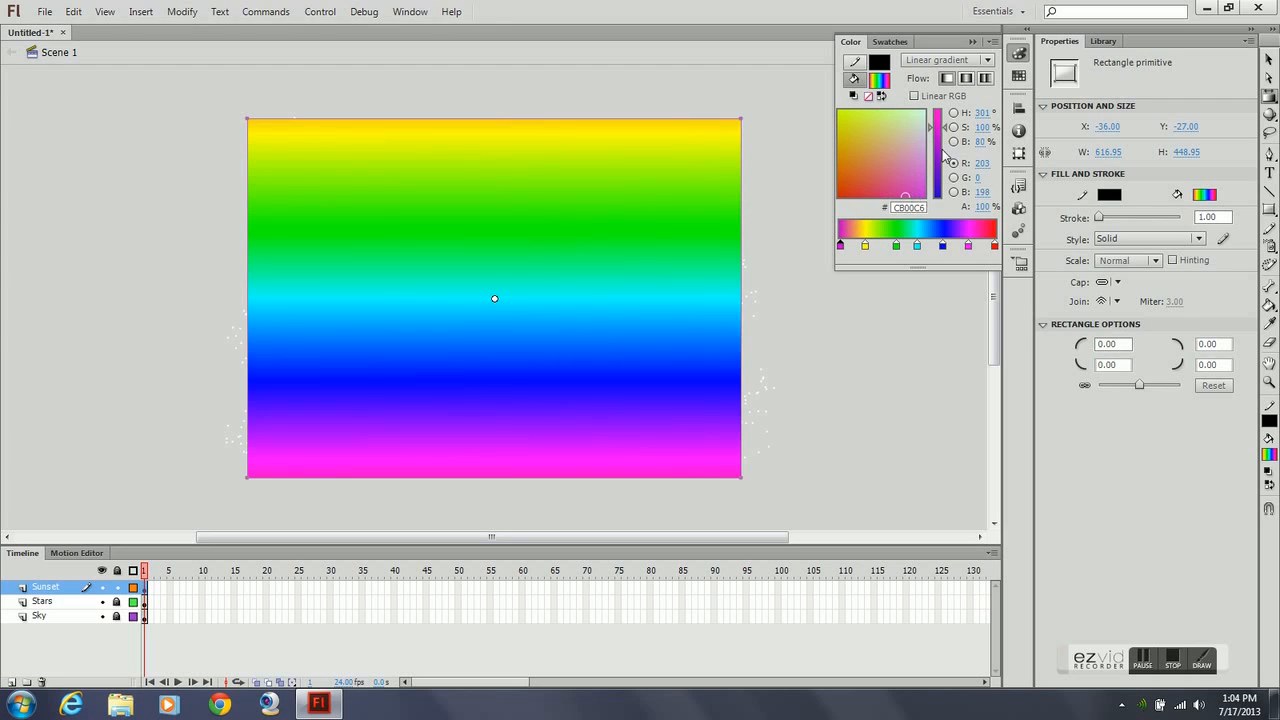
Step: Recolor the gradient's yellow stop to red FF0000 and its green stop to orange FF6600
click(866, 247)
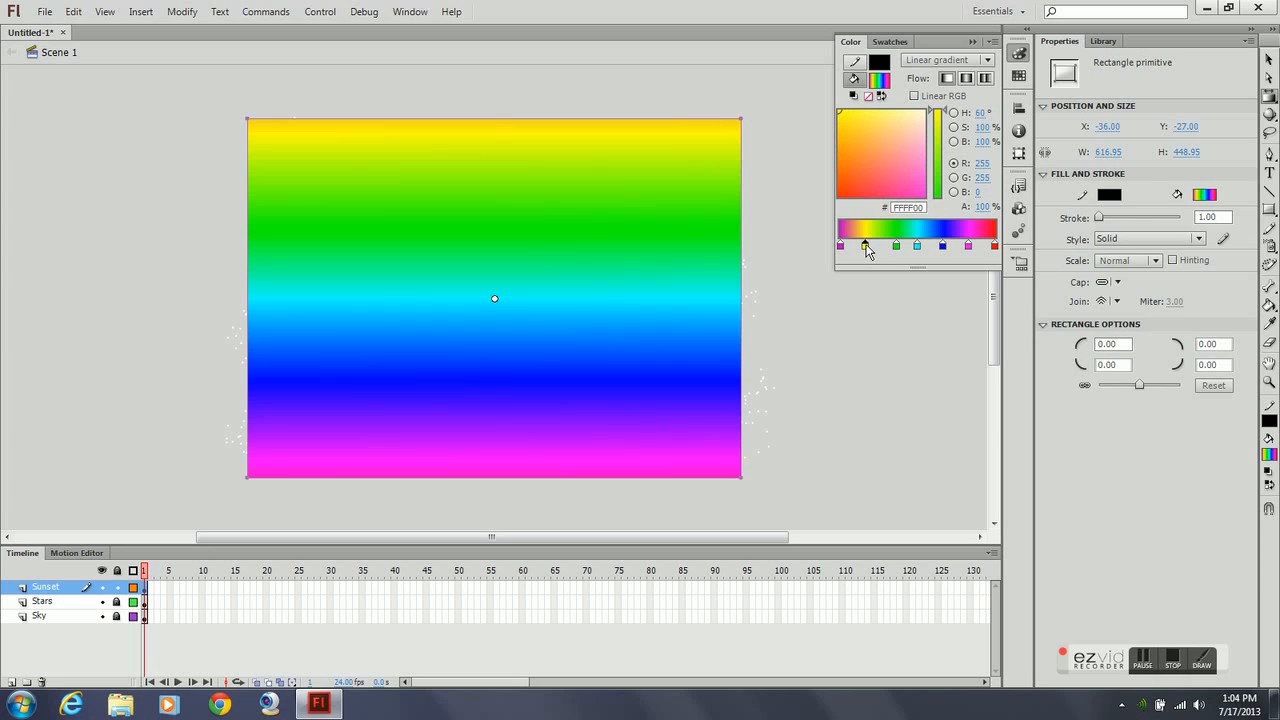
double_click(866, 247)
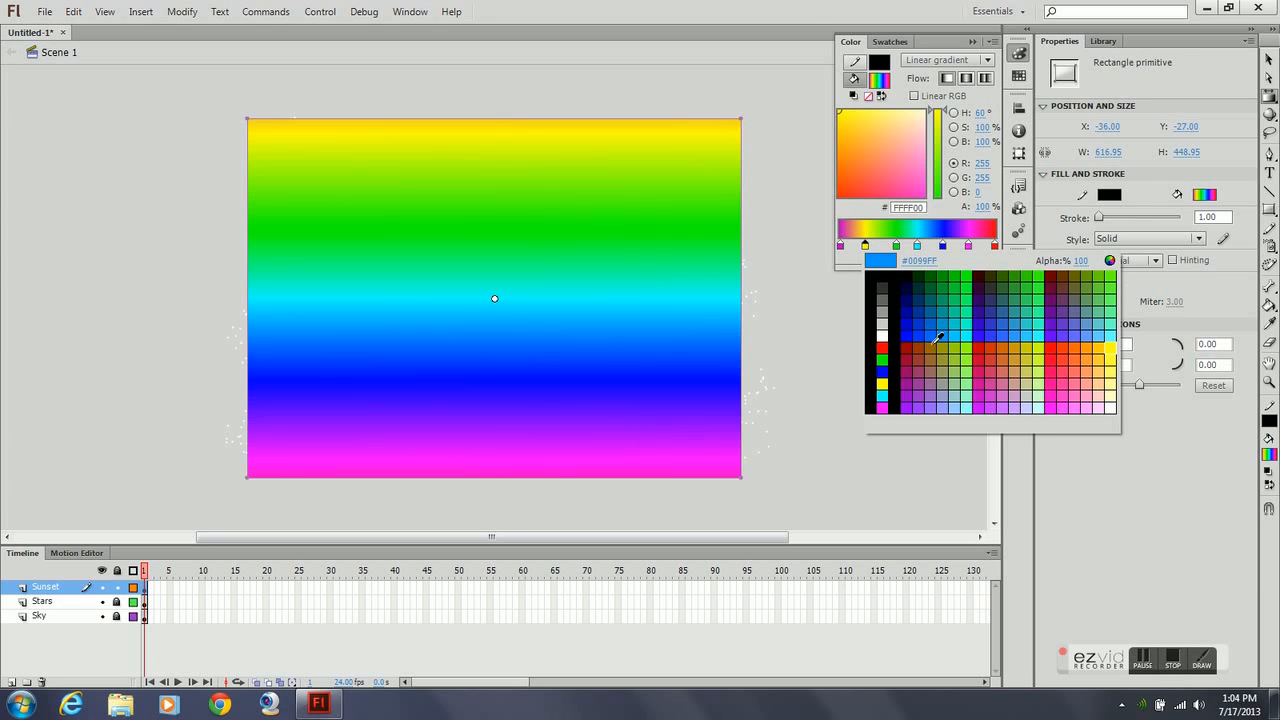
click(882, 347)
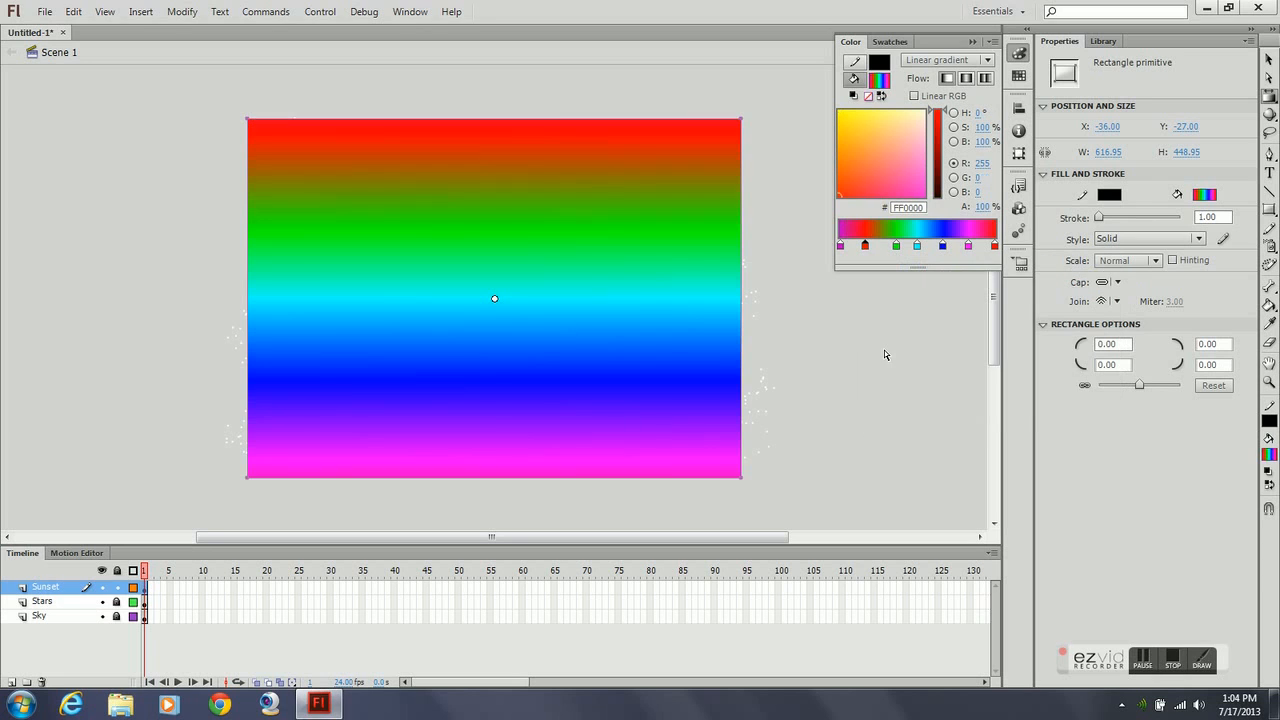
click(896, 246)
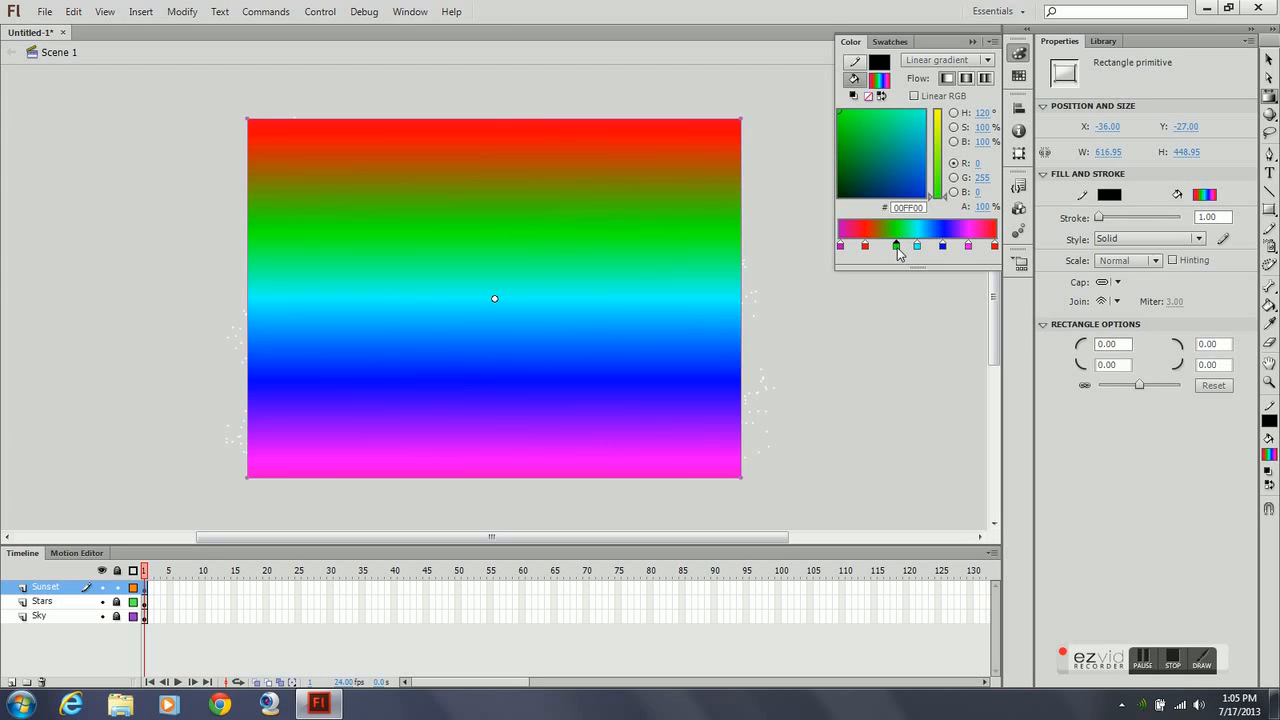
double_click(897, 247)
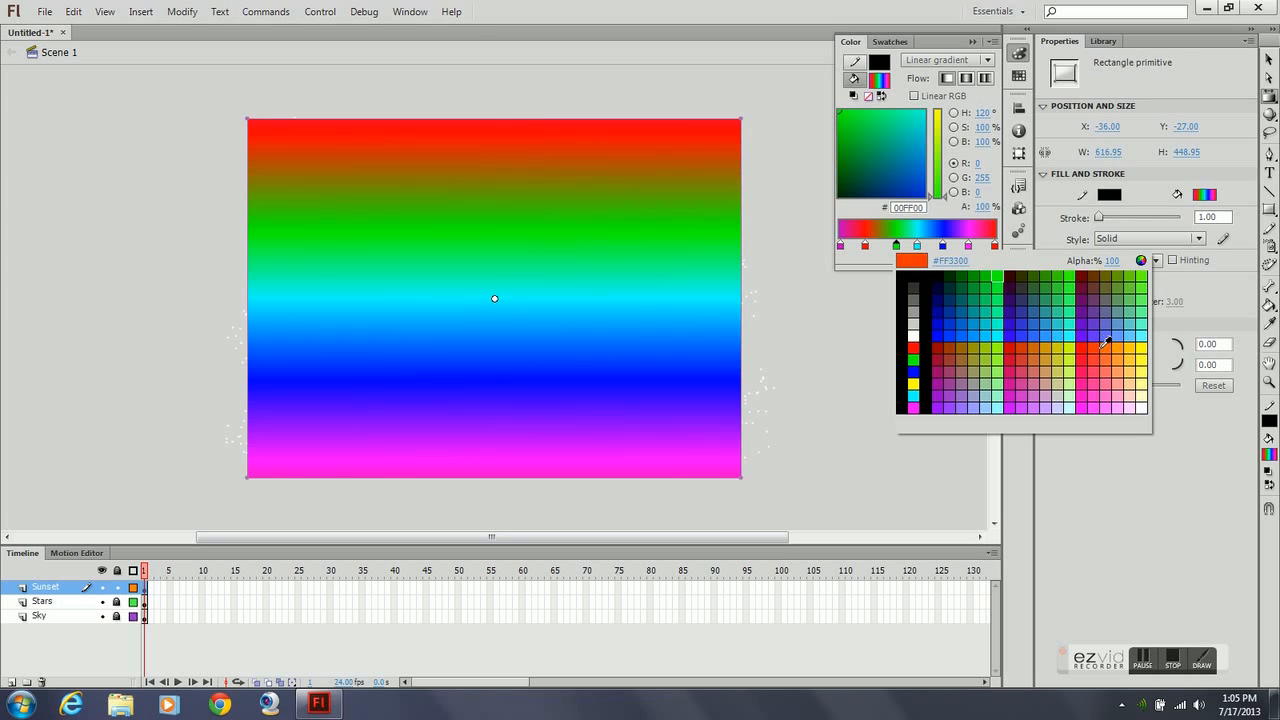
click(1114, 345)
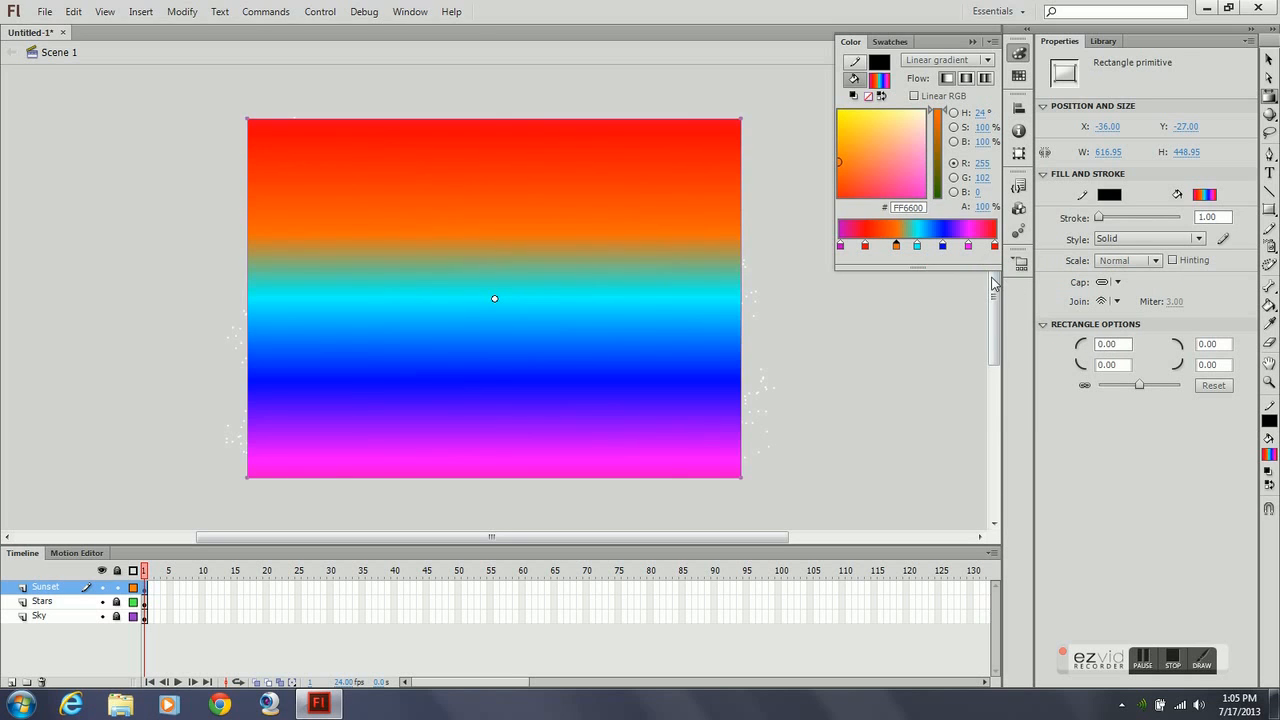
Step: Recolor the gradient's cyan stop to yellow FFFF00 and its blue stop to teal 00CCCC
click(918, 249)
click(919, 245)
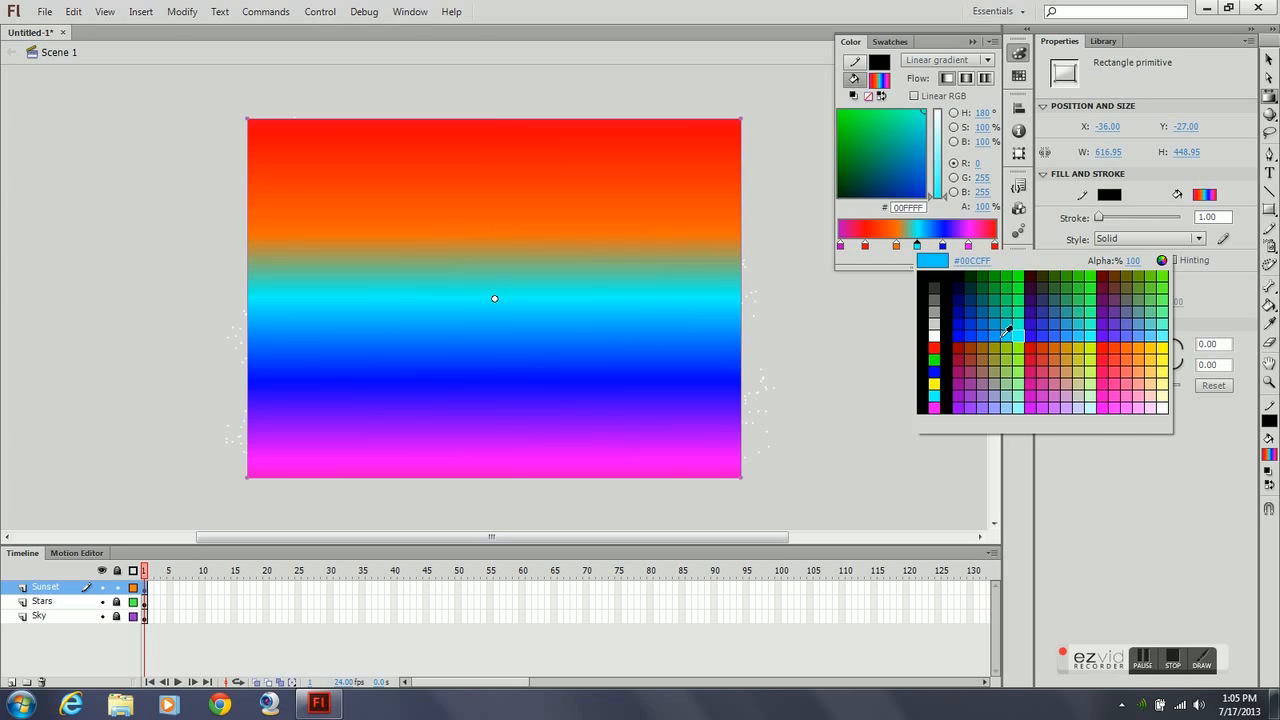
click(1008, 334)
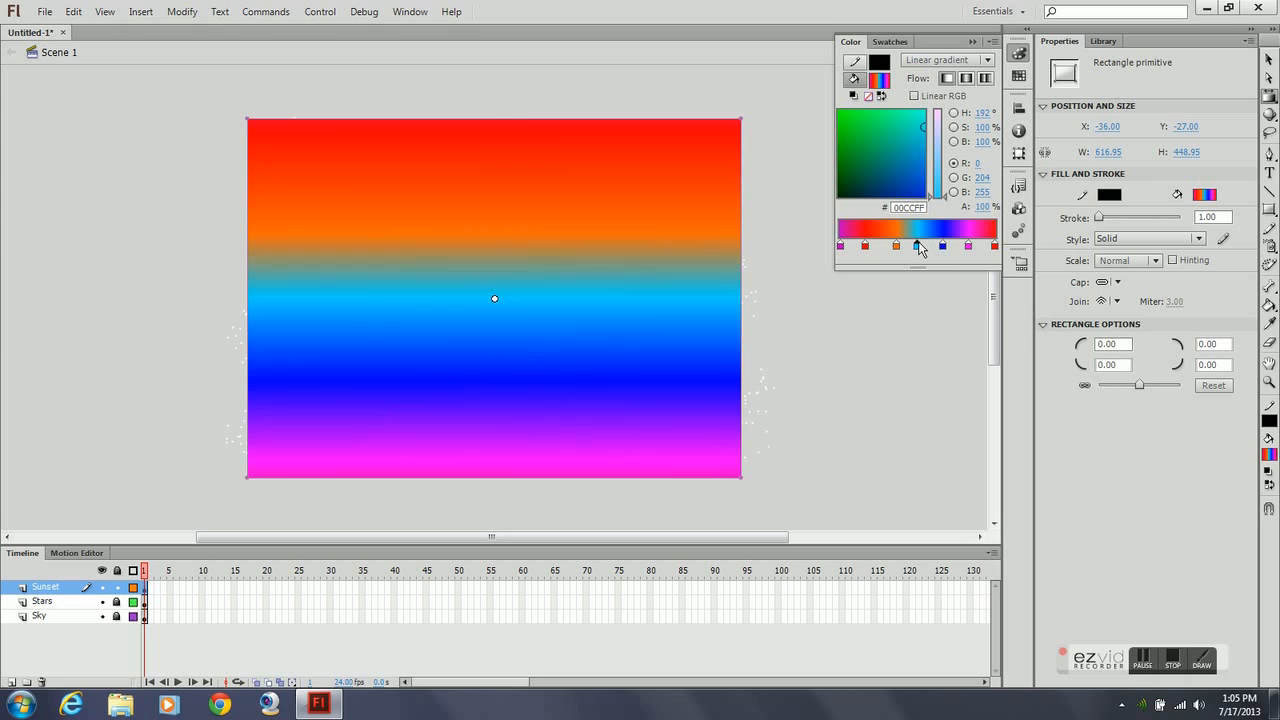
double_click(918, 247)
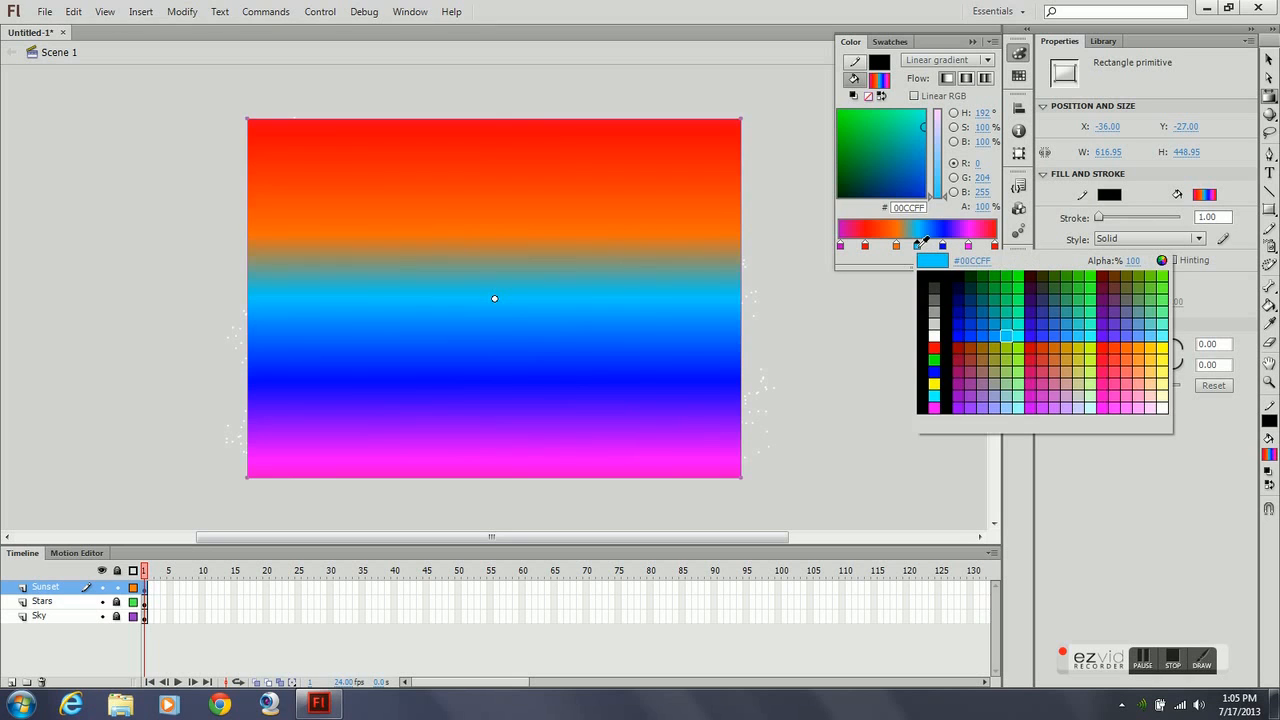
click(936, 382)
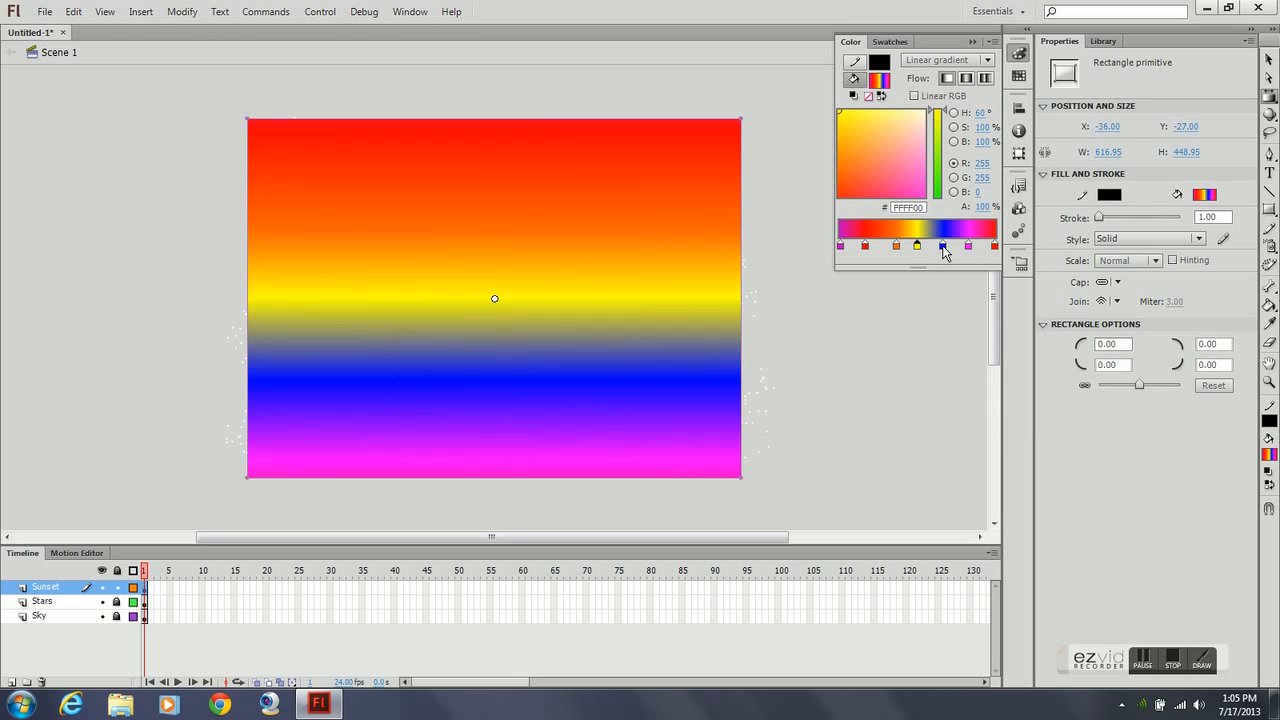
double_click(943, 247)
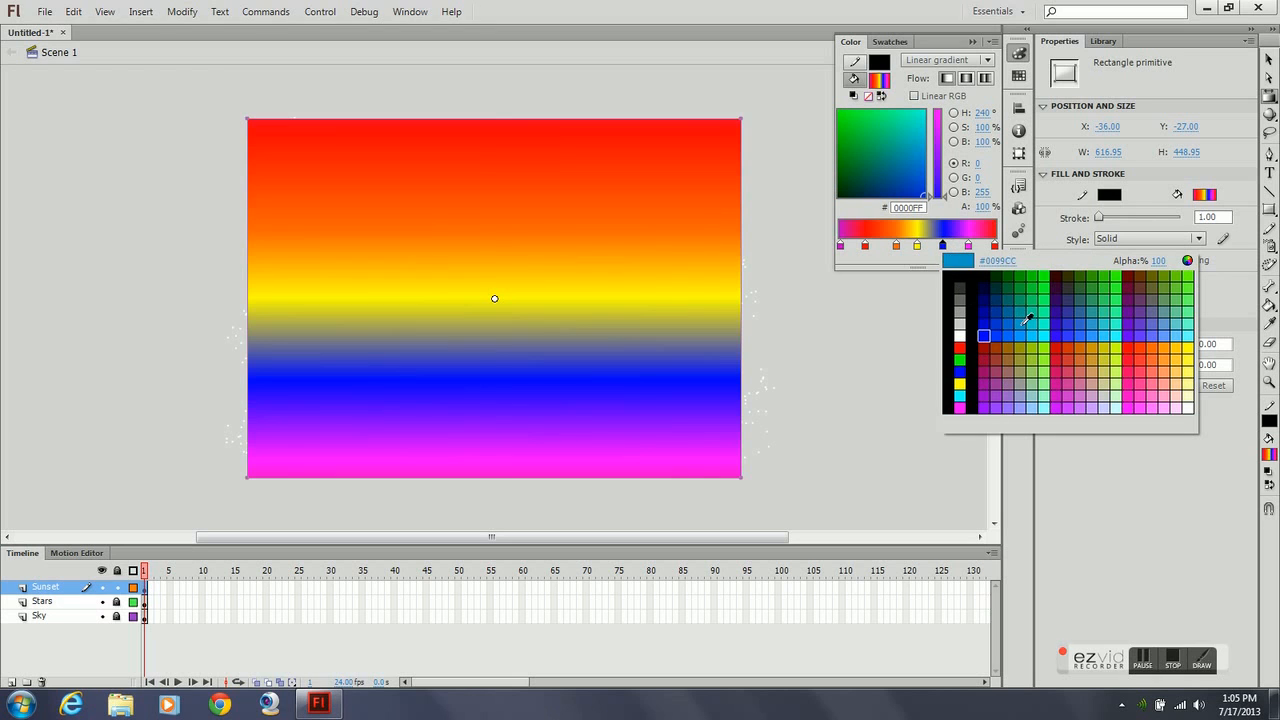
click(1032, 322)
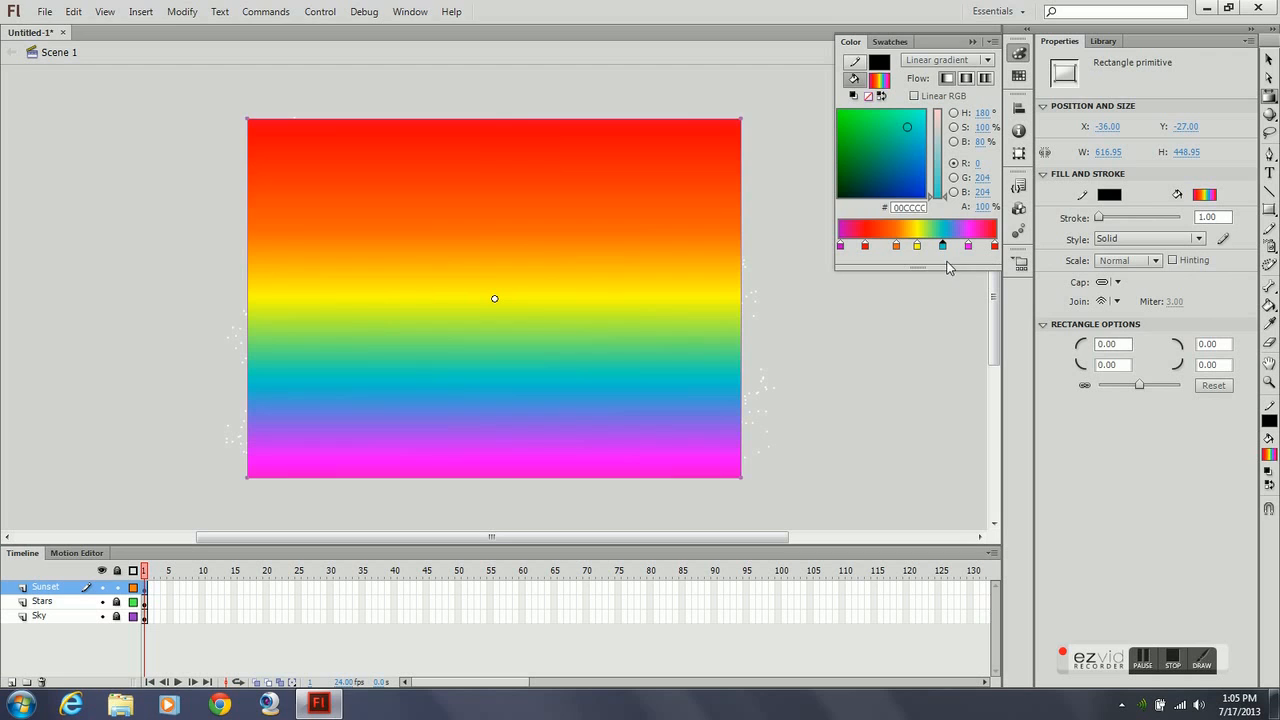
Step: Remove the gradient's magenta and final red stops, and spread the remaining purple, red, orange, yellow and teal stops across the ramp
drag(970, 247, 975, 319)
drag(995, 249, 976, 332)
drag(956, 247, 853, 253)
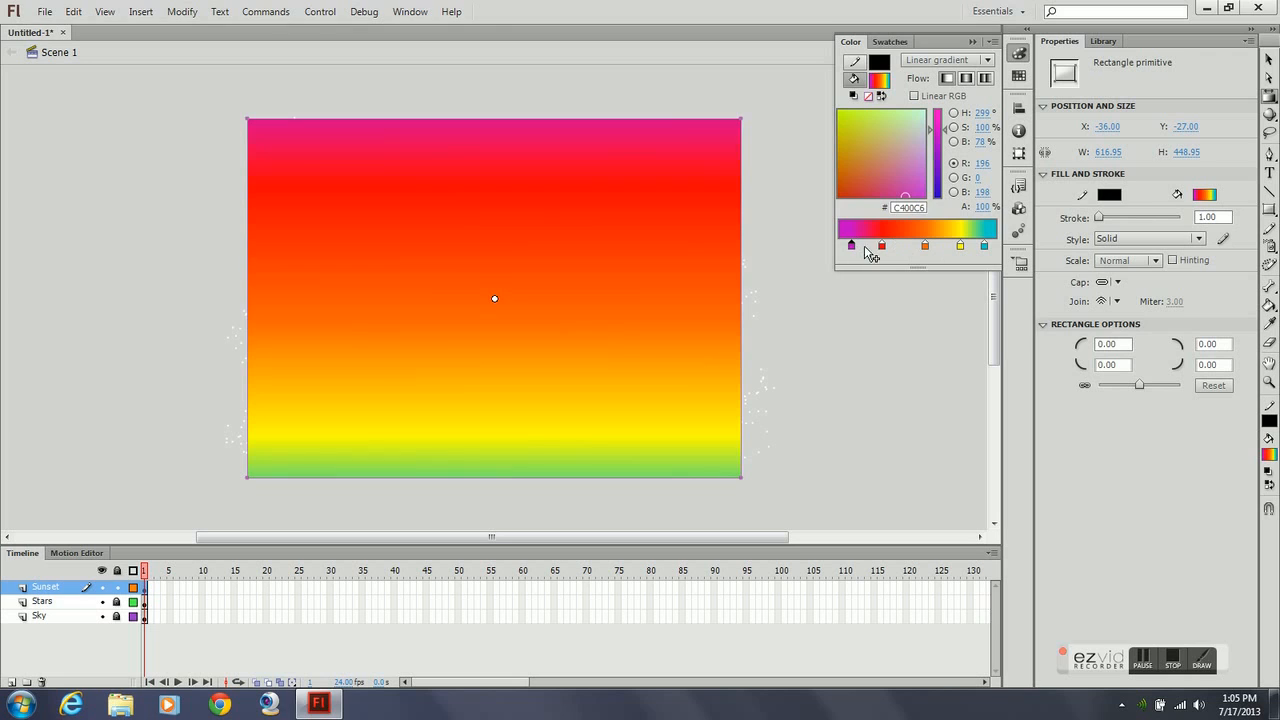
click(880, 250)
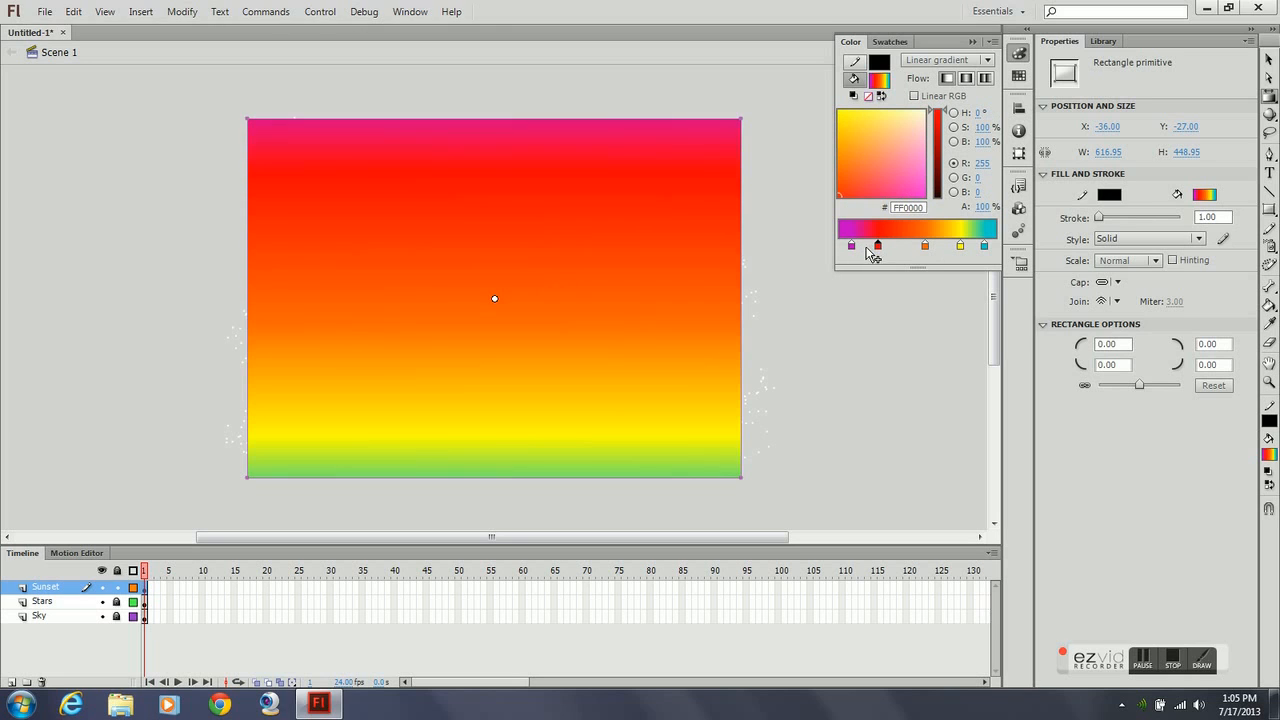
click(924, 248)
drag(924, 250, 977, 250)
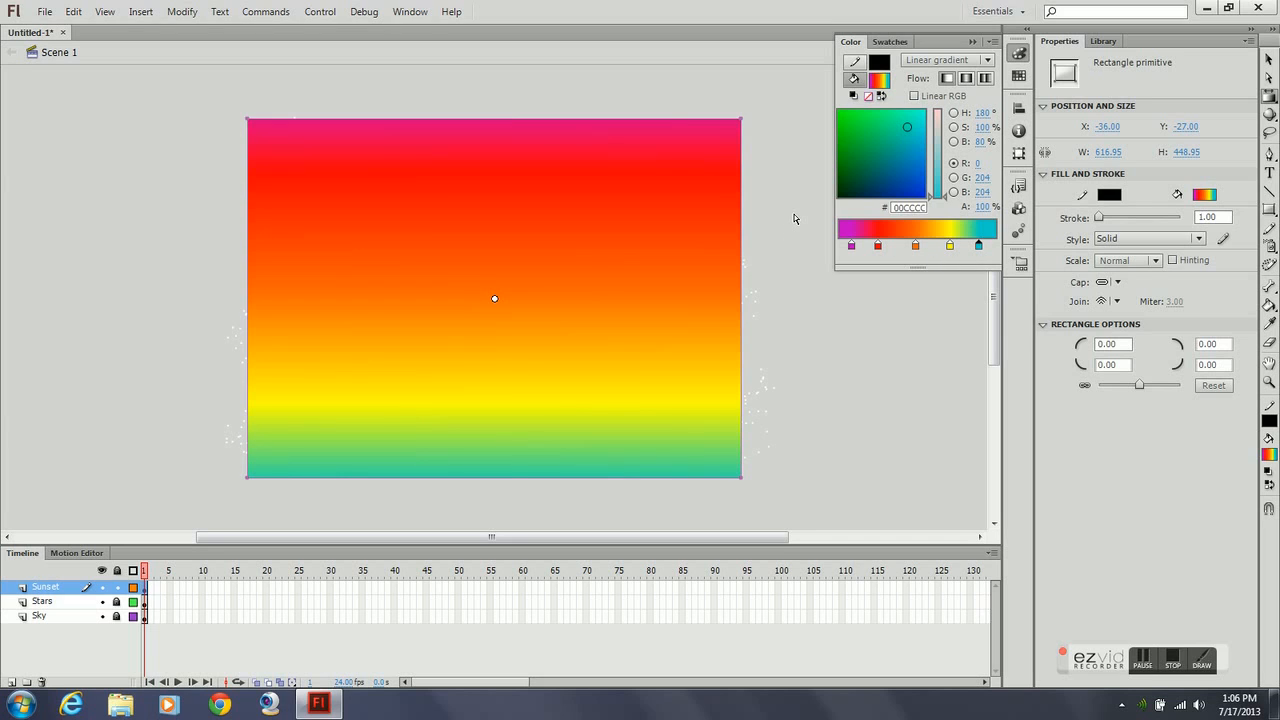
Step: Set the alpha of the gradient's purple stop to 30%
click(852, 248)
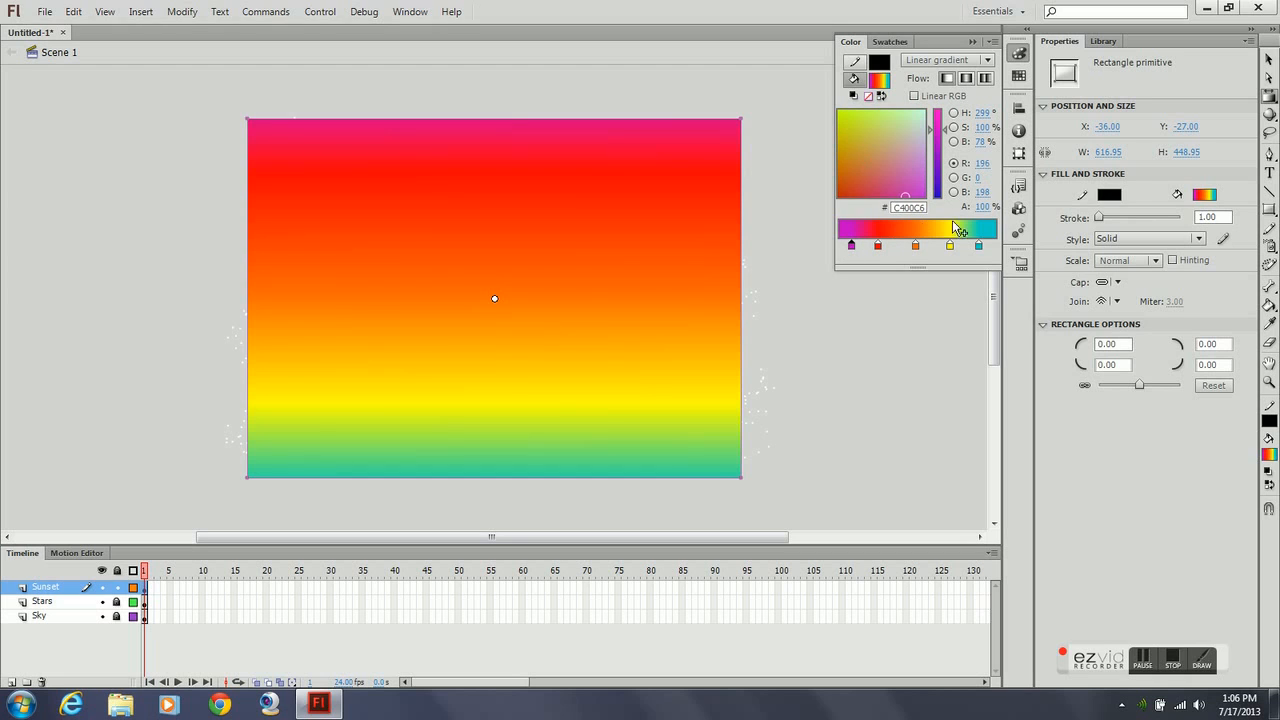
click(984, 206)
text(30)
key(Return)
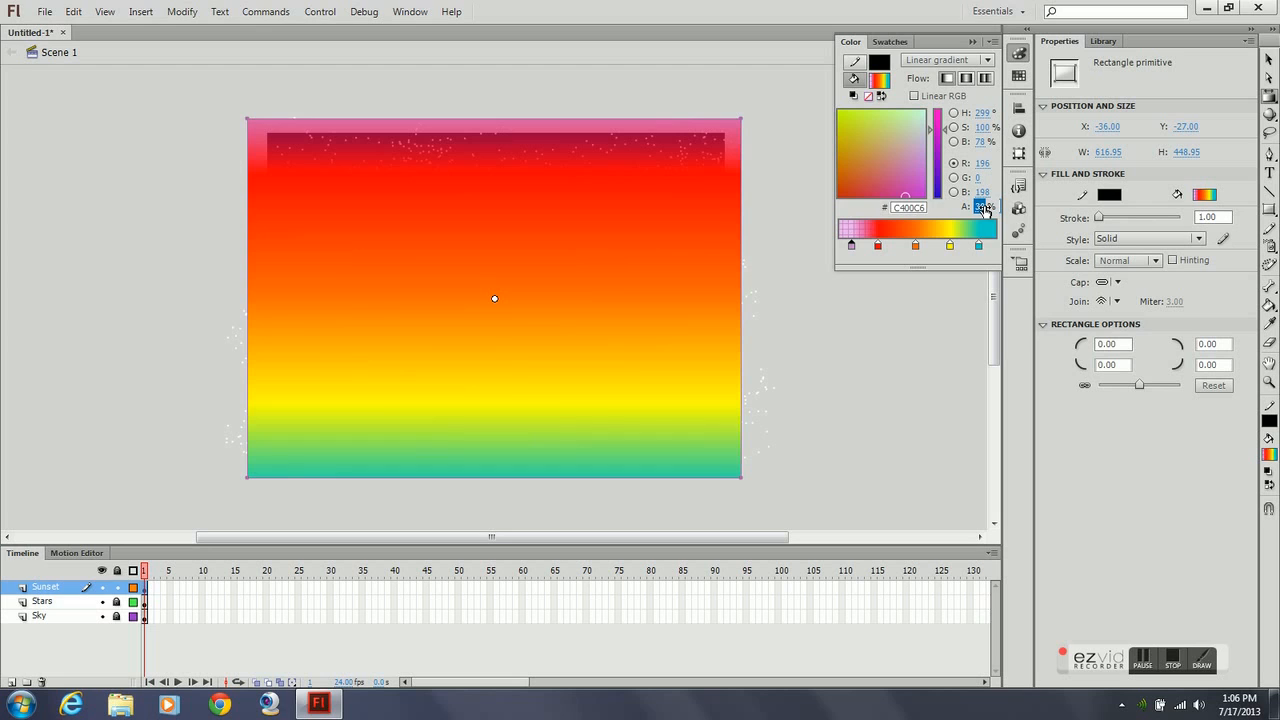
Step: Set the alpha of the gradient's red stop to 60%
click(878, 246)
click(986, 206)
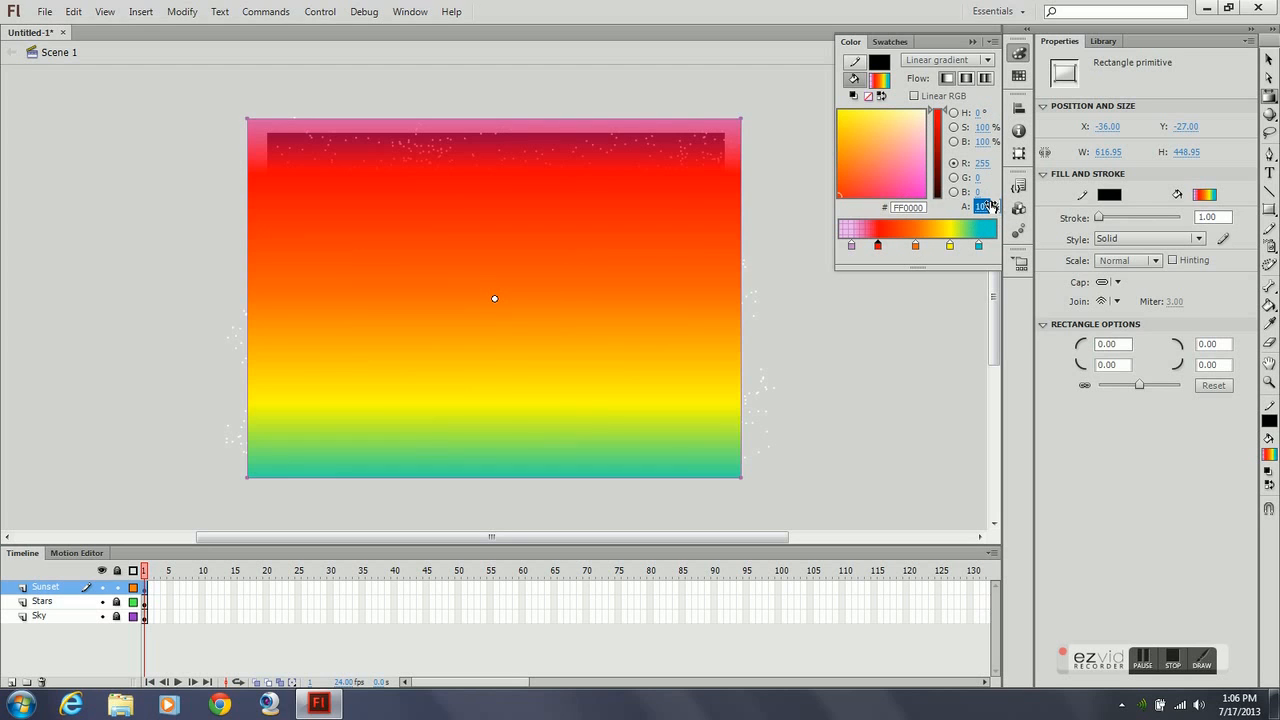
click(991, 206)
text(60)
key(Return)
Step: Set the alpha of the gradient's orange stop to 80%, leaving the yellow and teal stops opaque
click(915, 246)
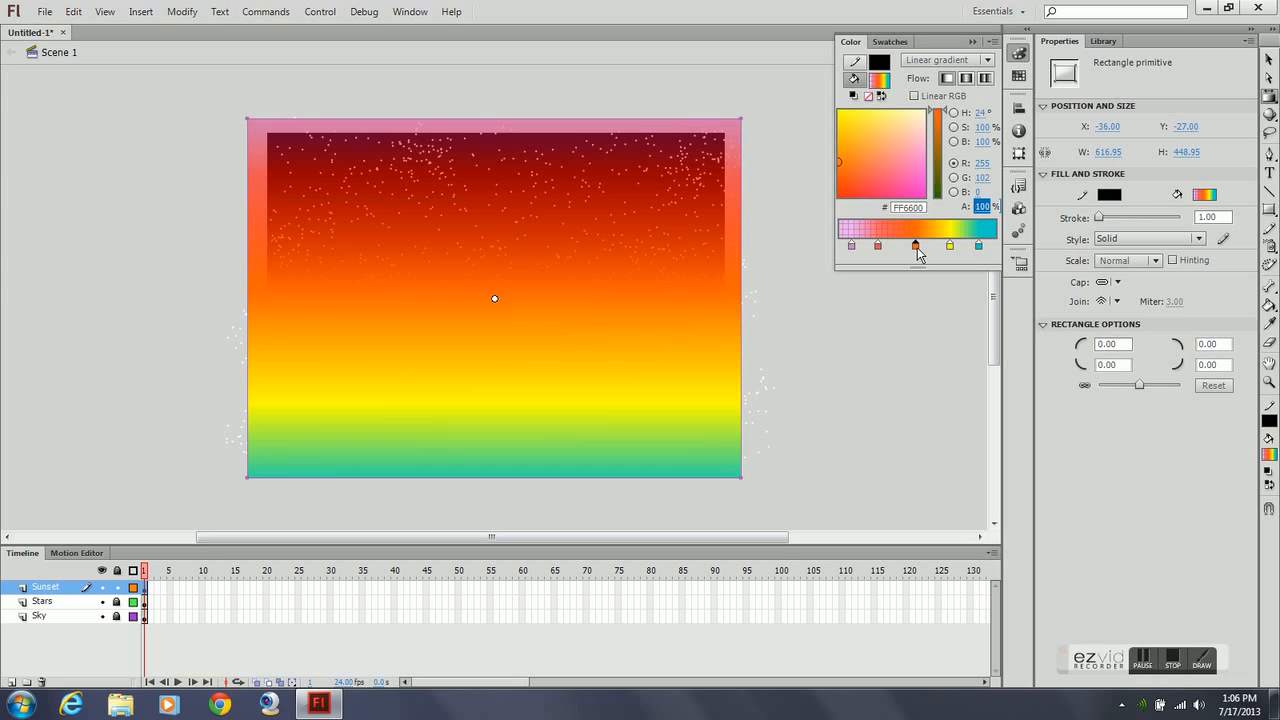
click(984, 206)
text(80)
key(Return)
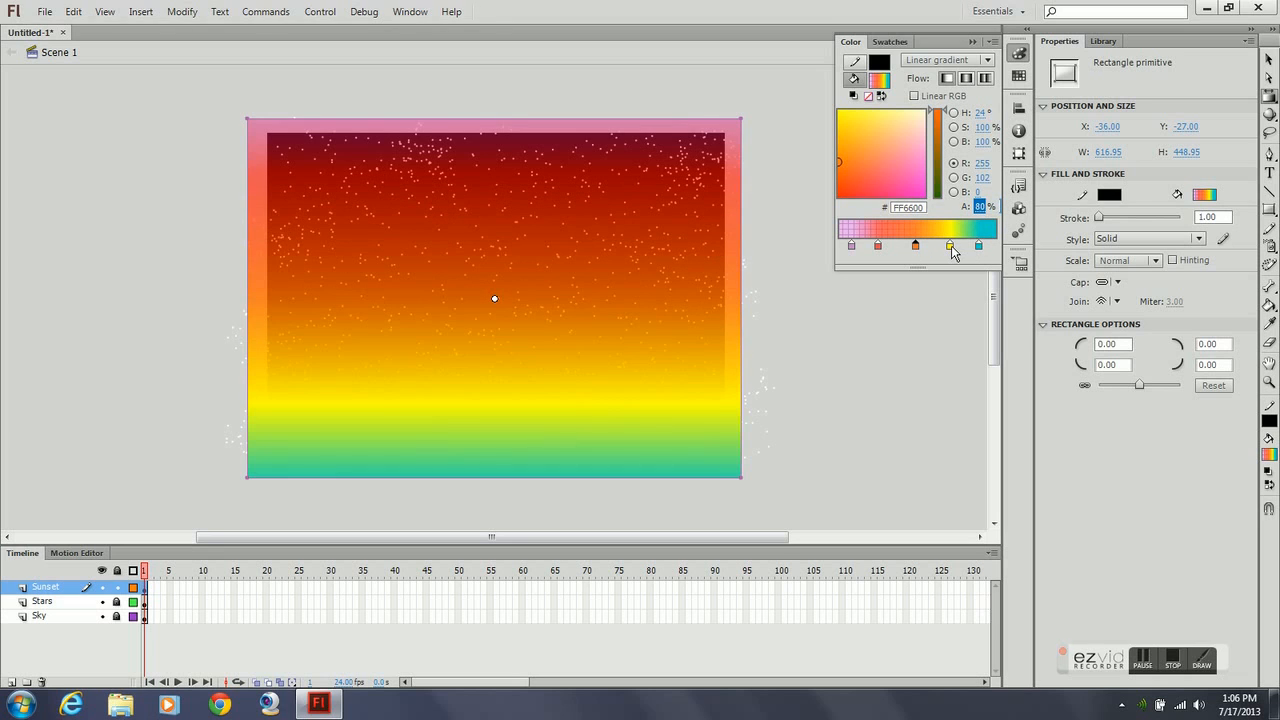
click(979, 246)
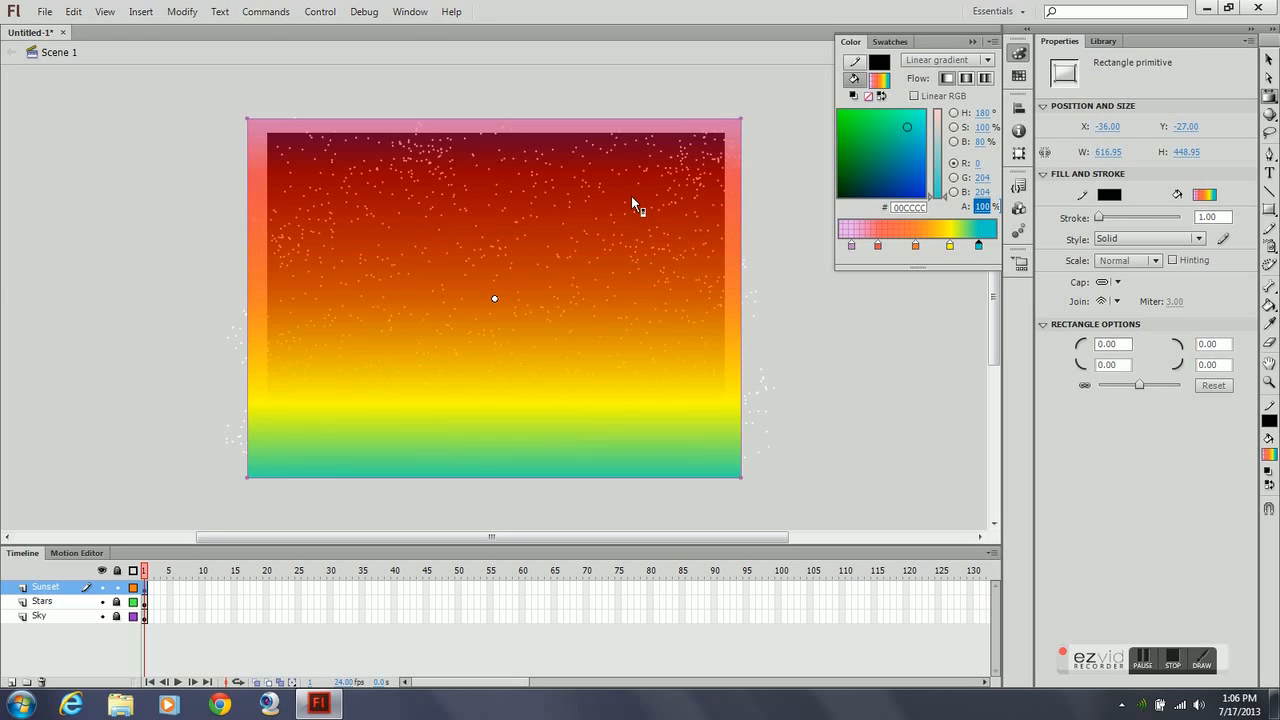
Step: Unlock the Sky and Stars layers and insert keyframes at frame 101 on all three layers
click(1272, 96)
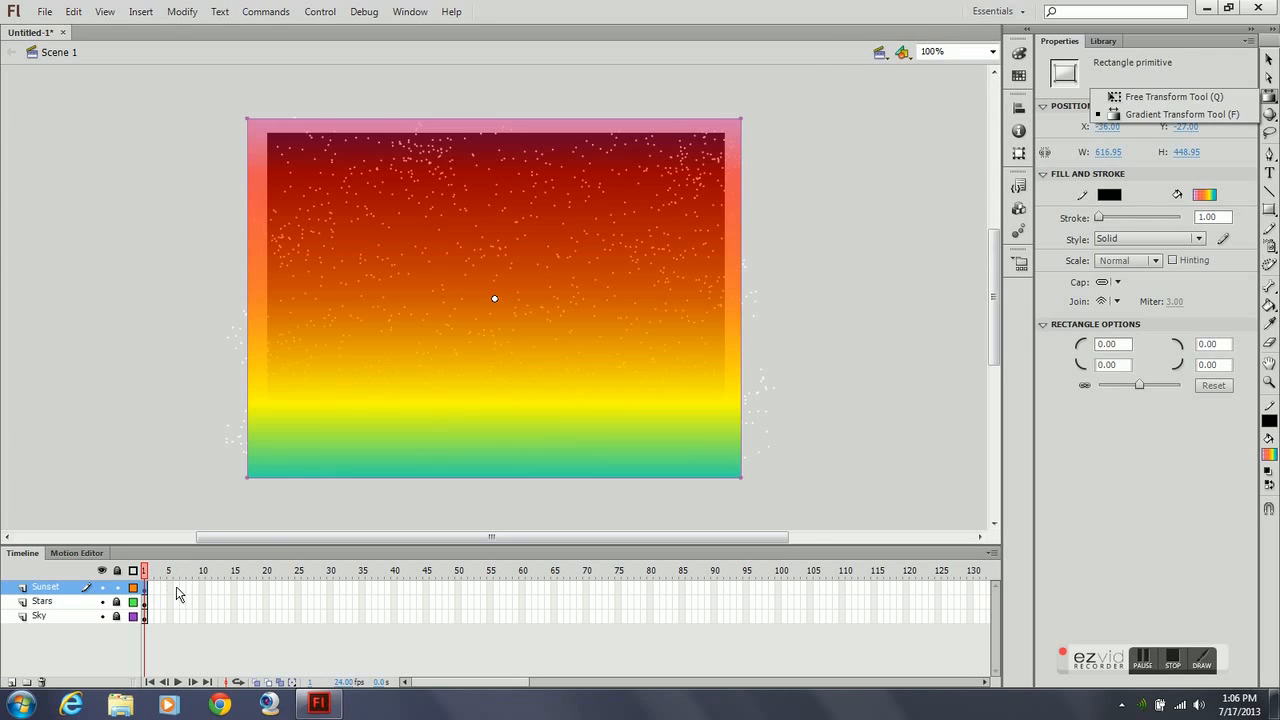
click(115, 612)
click(116, 615)
click(116, 601)
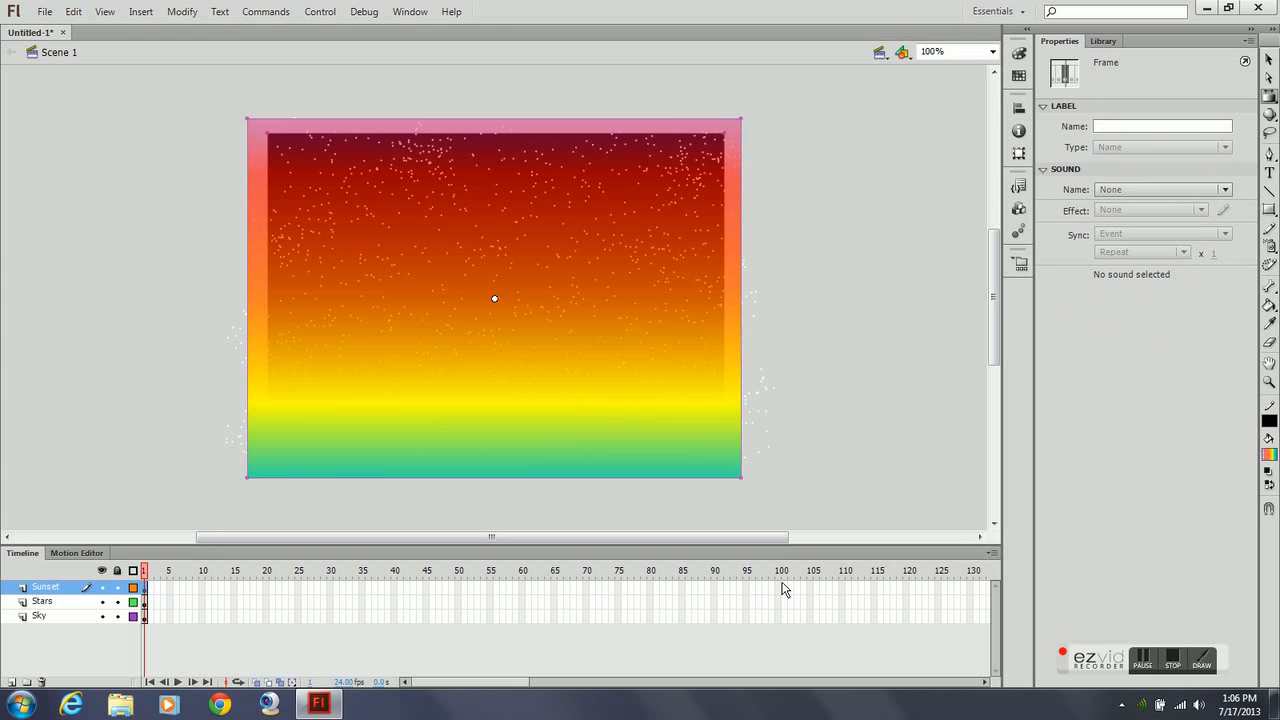
drag(783, 588, 787, 618)
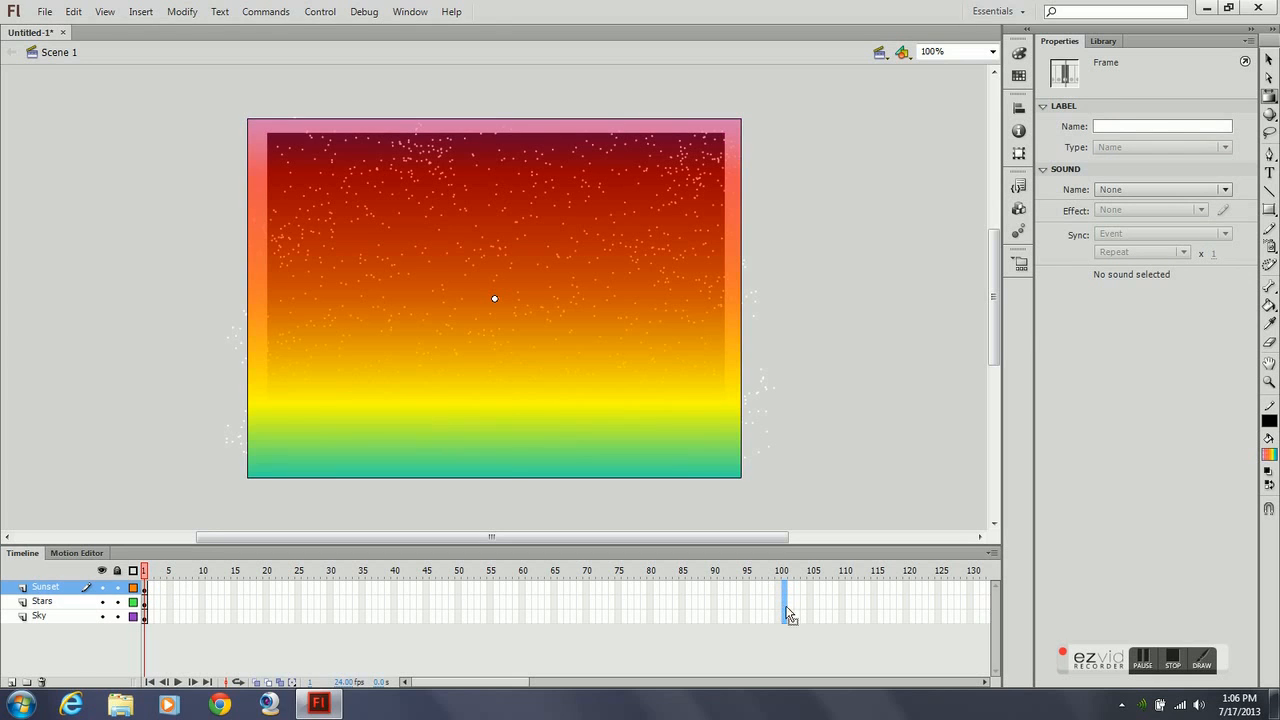
right_click(789, 596)
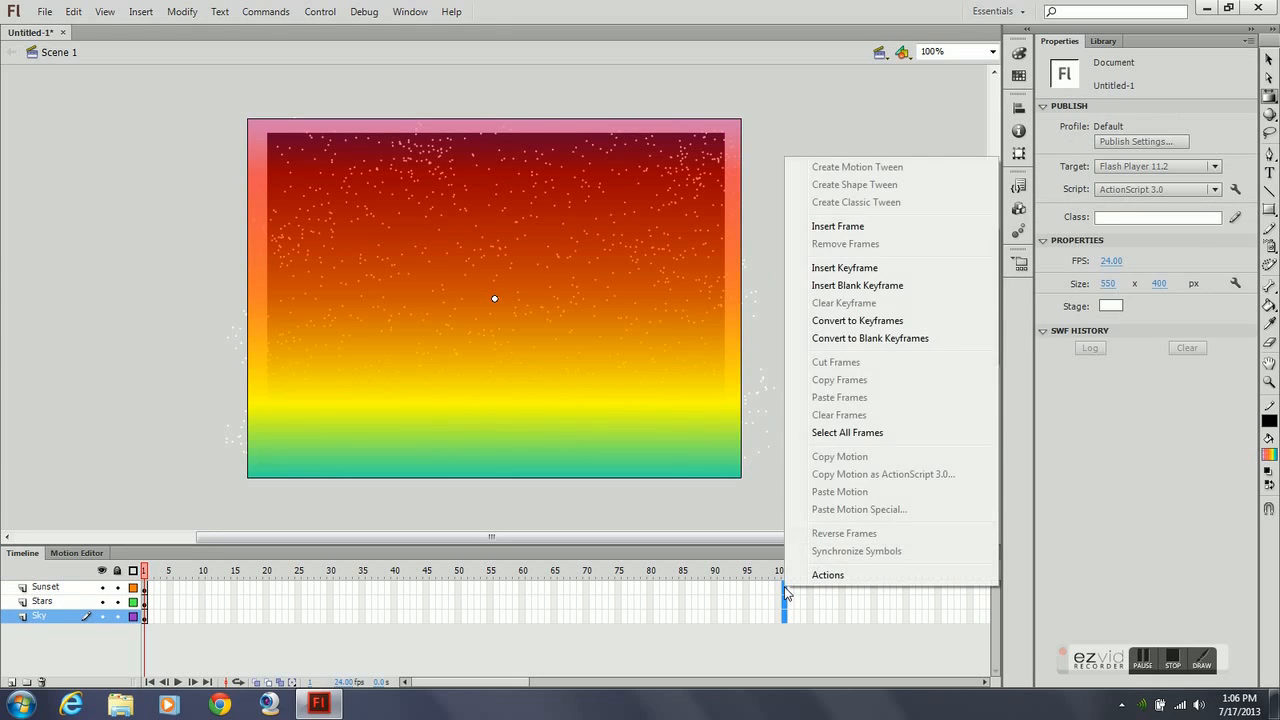
click(857, 268)
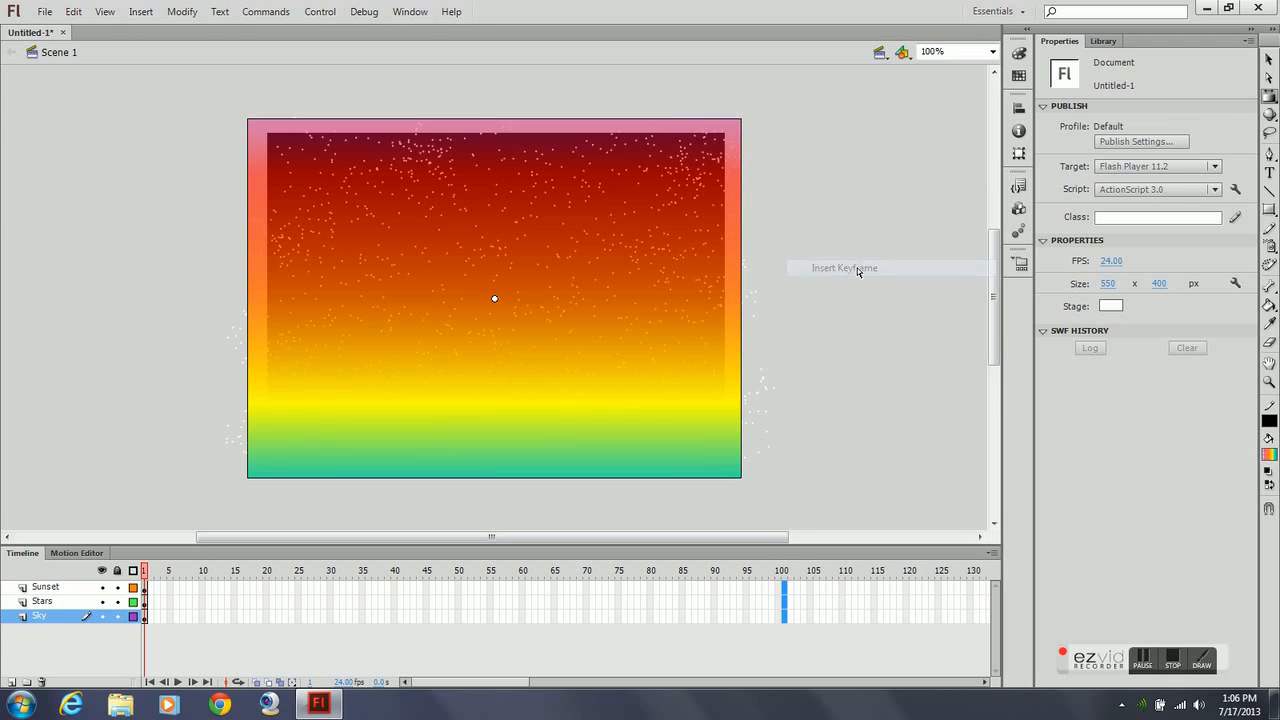
Step: Lock the Sky and Stars layers again and insert a keyframe at frame 100 on the Sunset layer
click(117, 616)
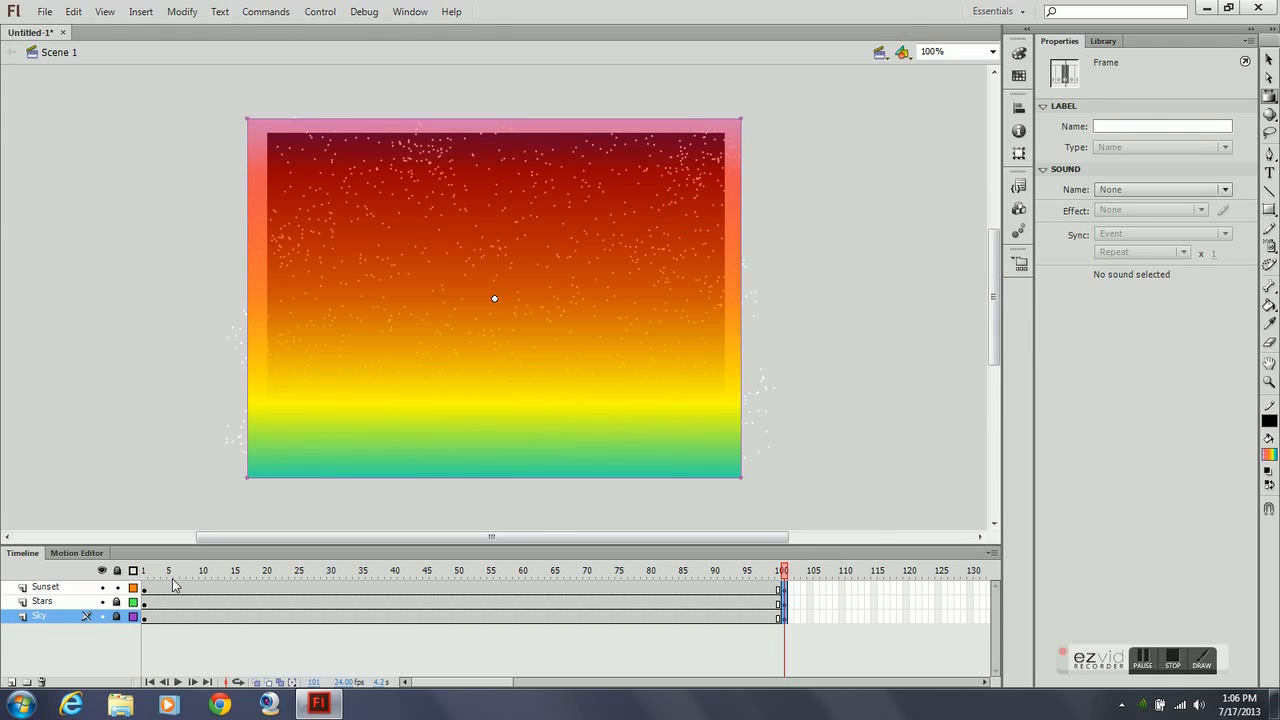
click(47, 589)
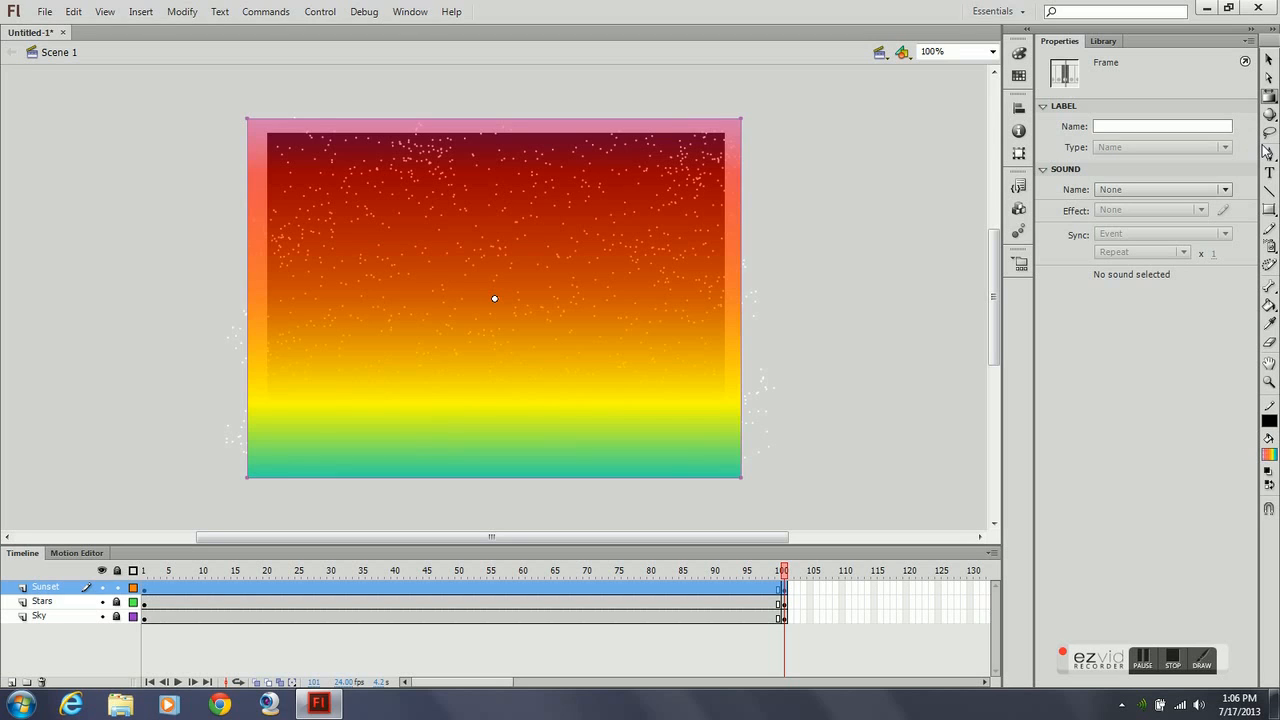
click(1270, 97)
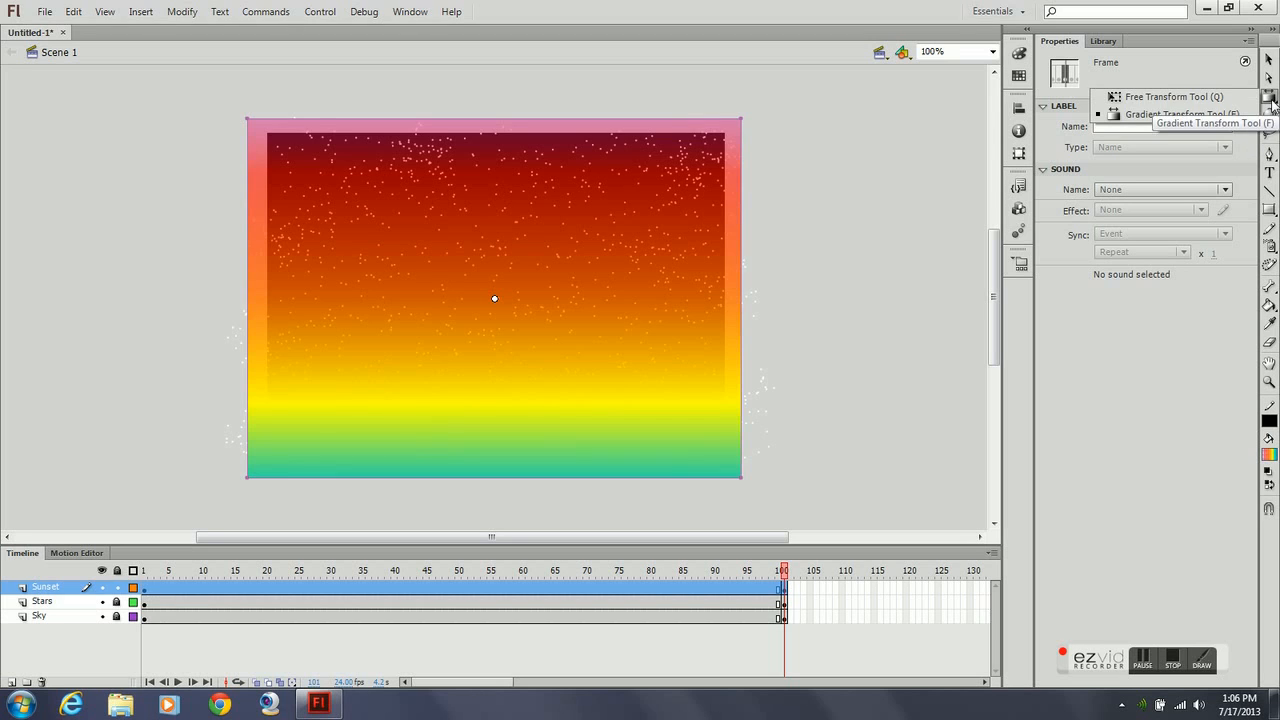
click(1175, 114)
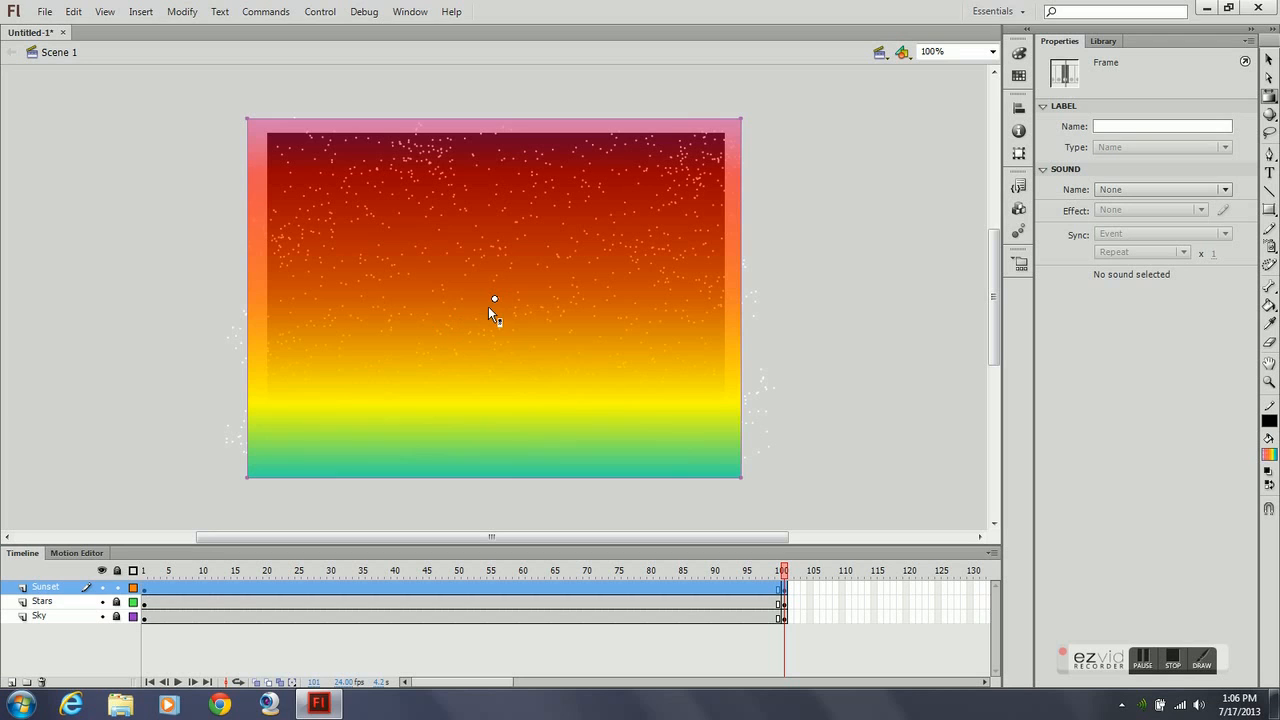
right_click(780, 589)
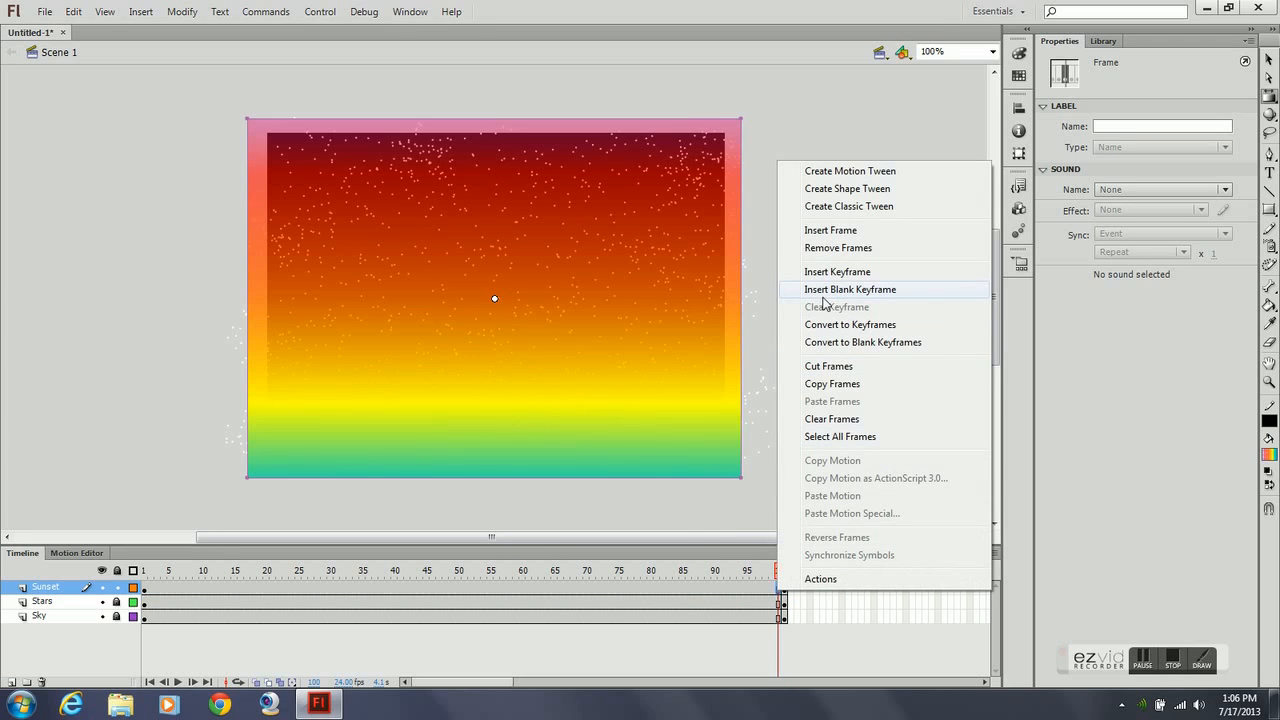
click(838, 272)
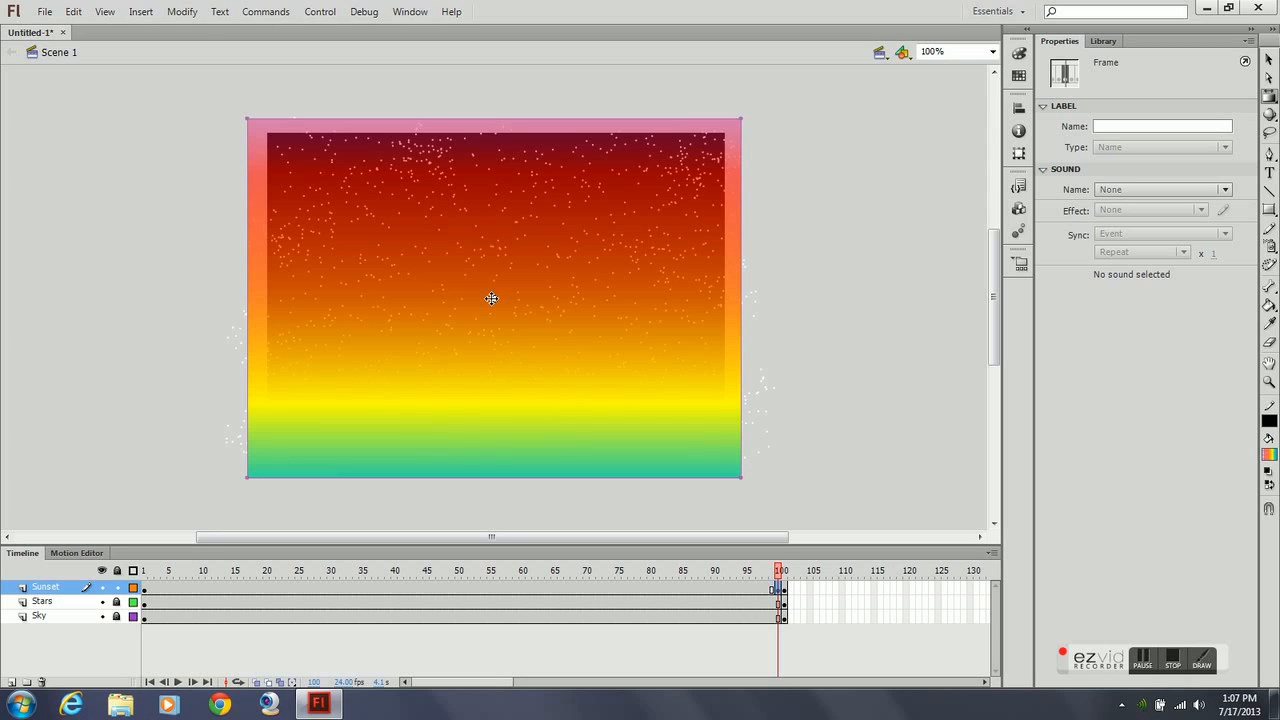
Step: Try to move the Sunset rectangle's gradient downward at frame 100 and set the stage magnification to 50%
drag(491, 298, 492, 541)
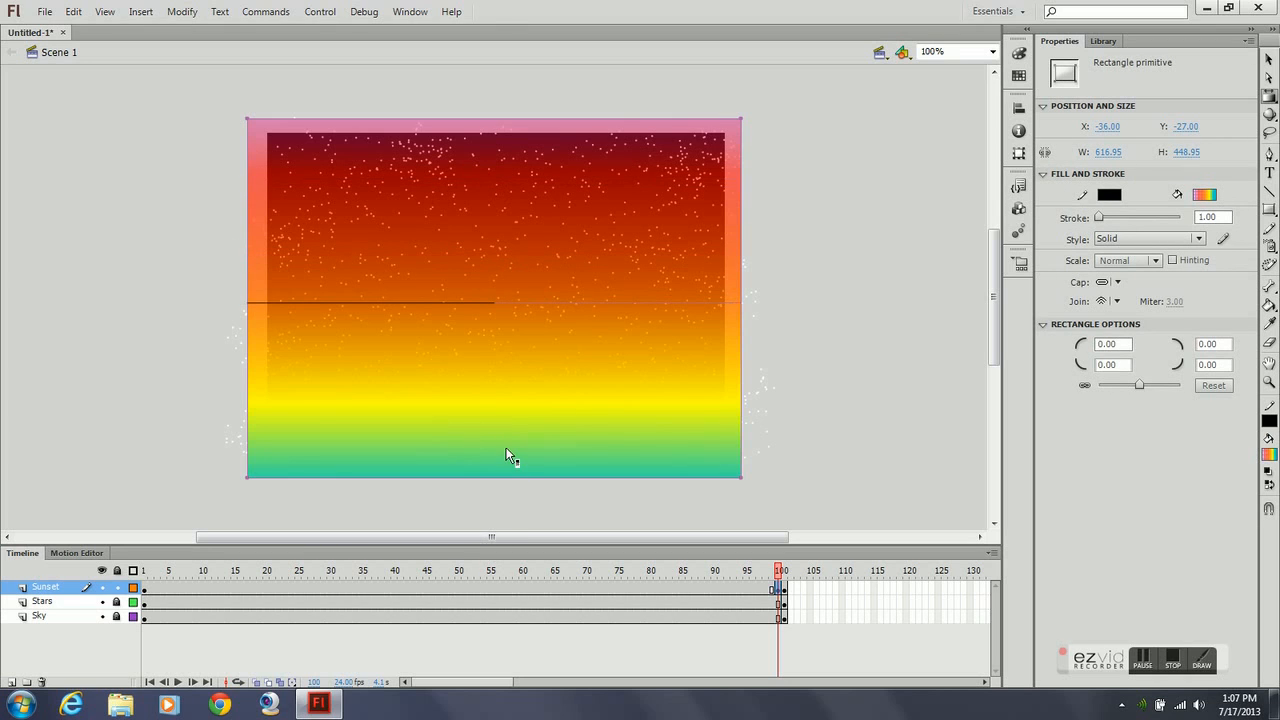
click(993, 51)
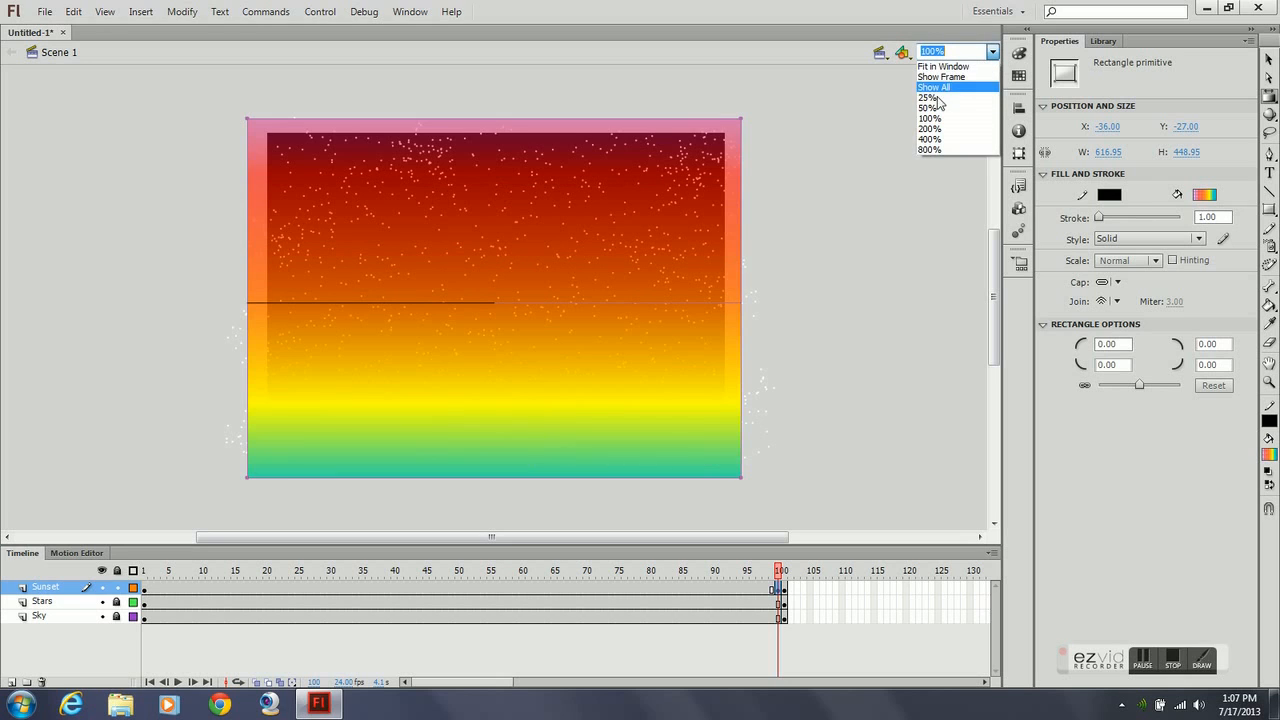
click(930, 107)
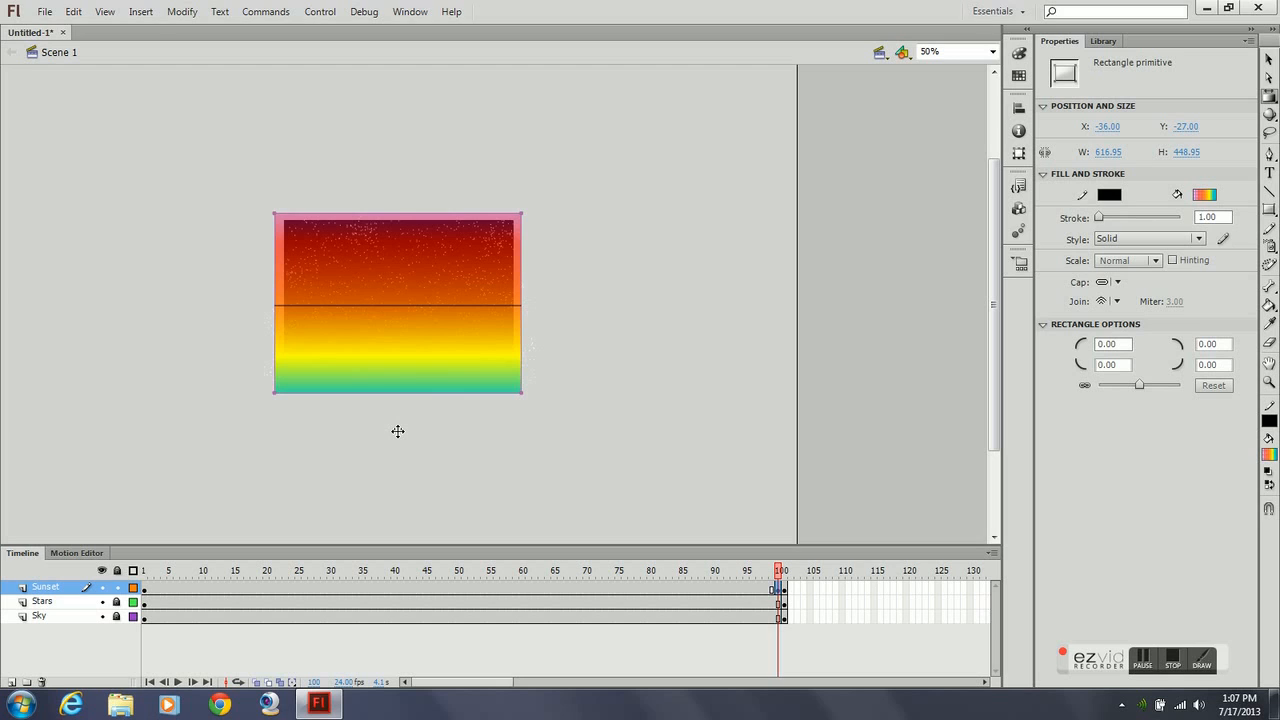
click(430, 415)
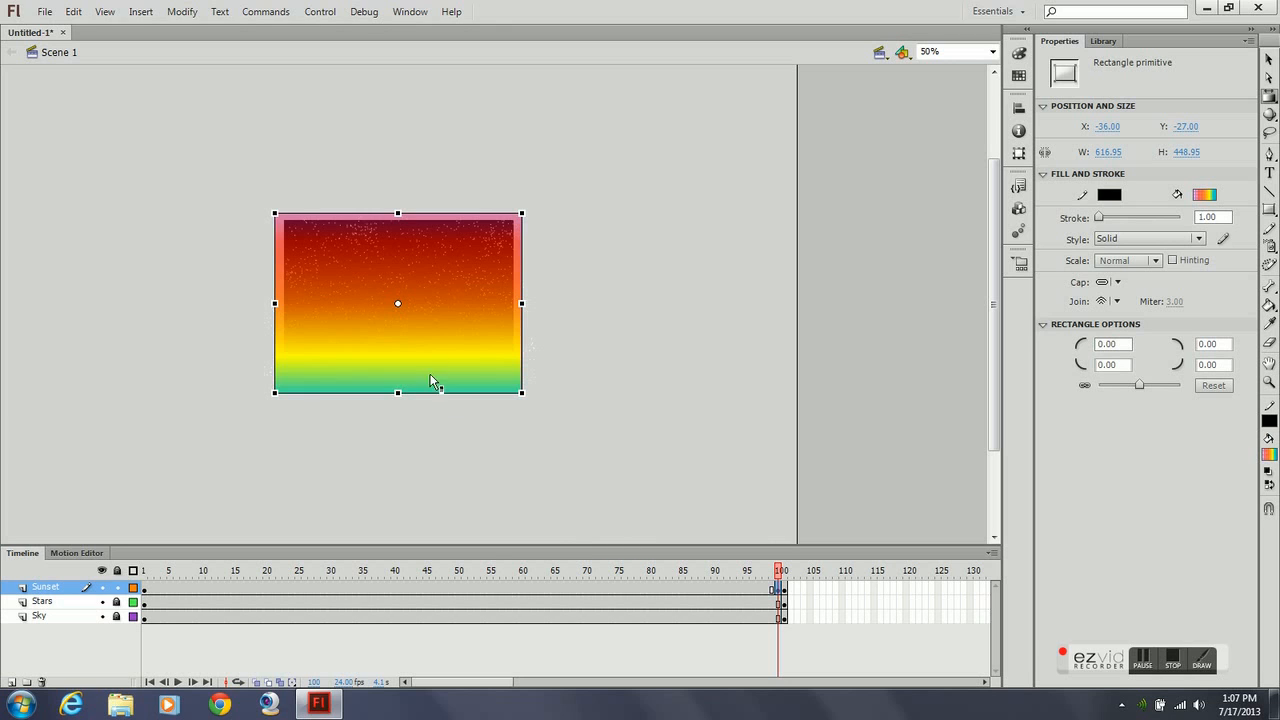
Step: Create a shape tween on the Sunset layer between the keyframes at frames 1 and 100
click(504, 587)
right_click(504, 587)
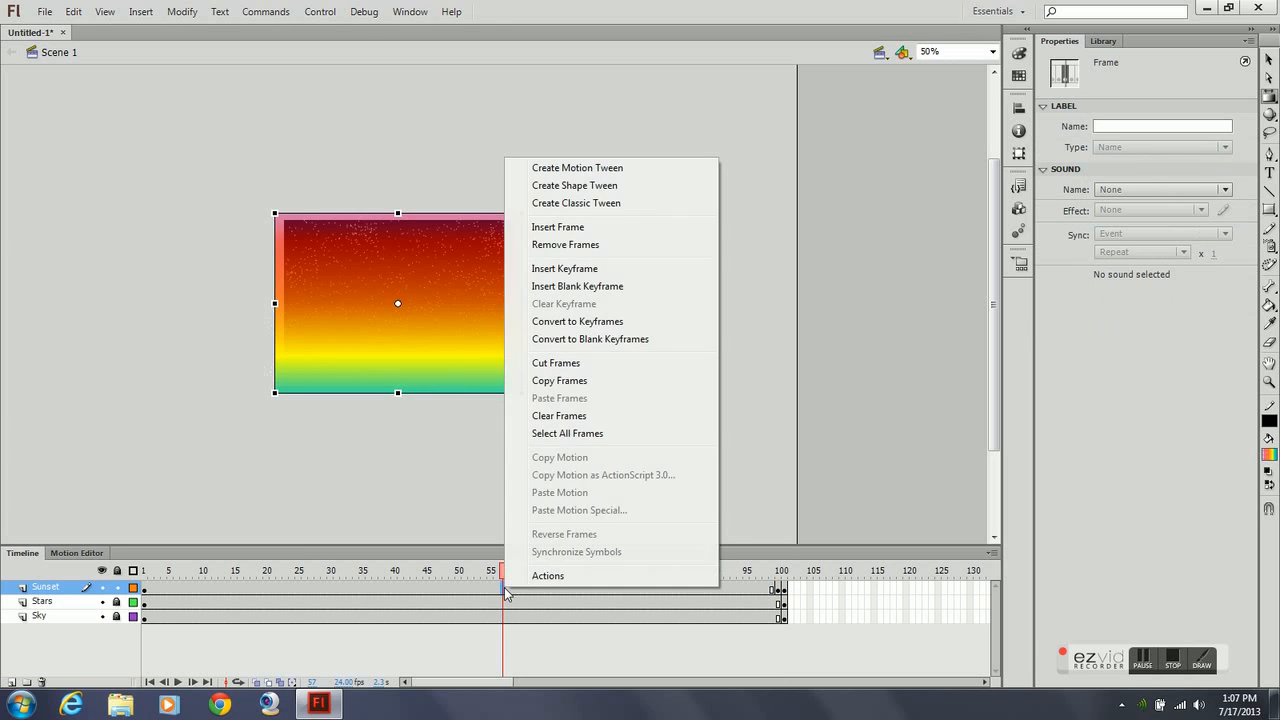
click(594, 186)
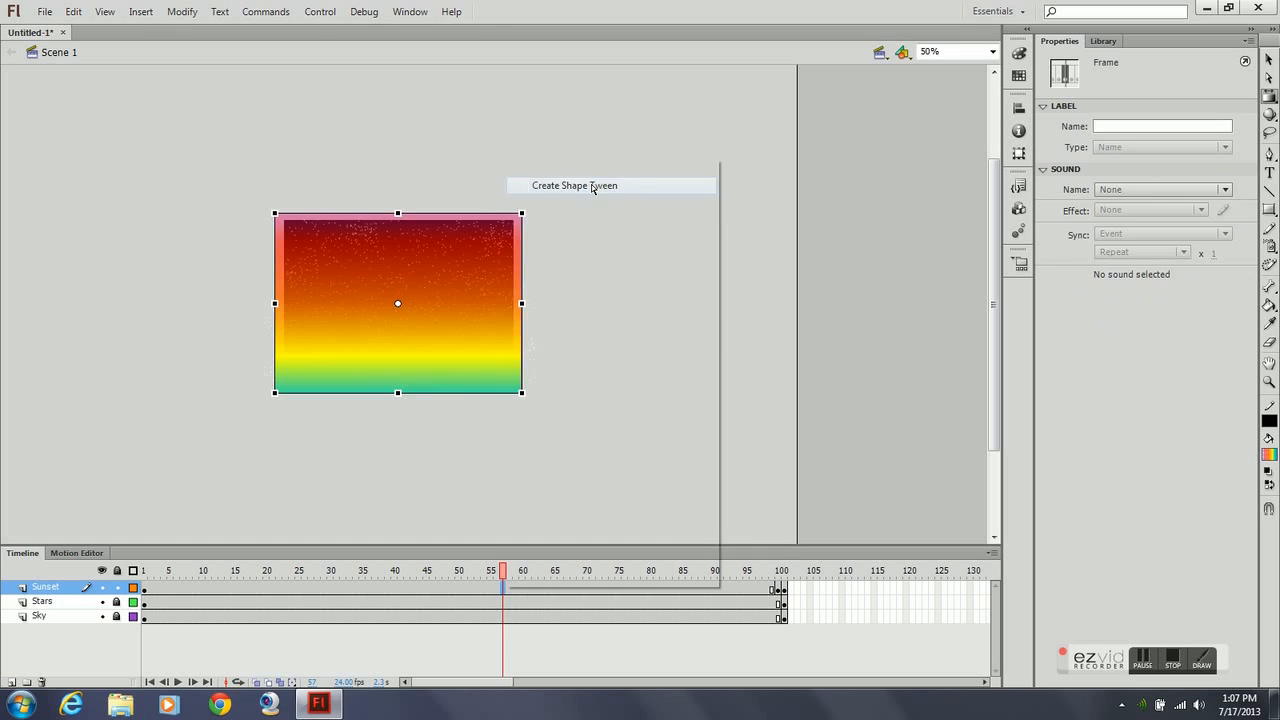
Step: At frame 100, move the Sunset gradient's center straight down below the rectangle so only its purple end fills the shape
click(779, 576)
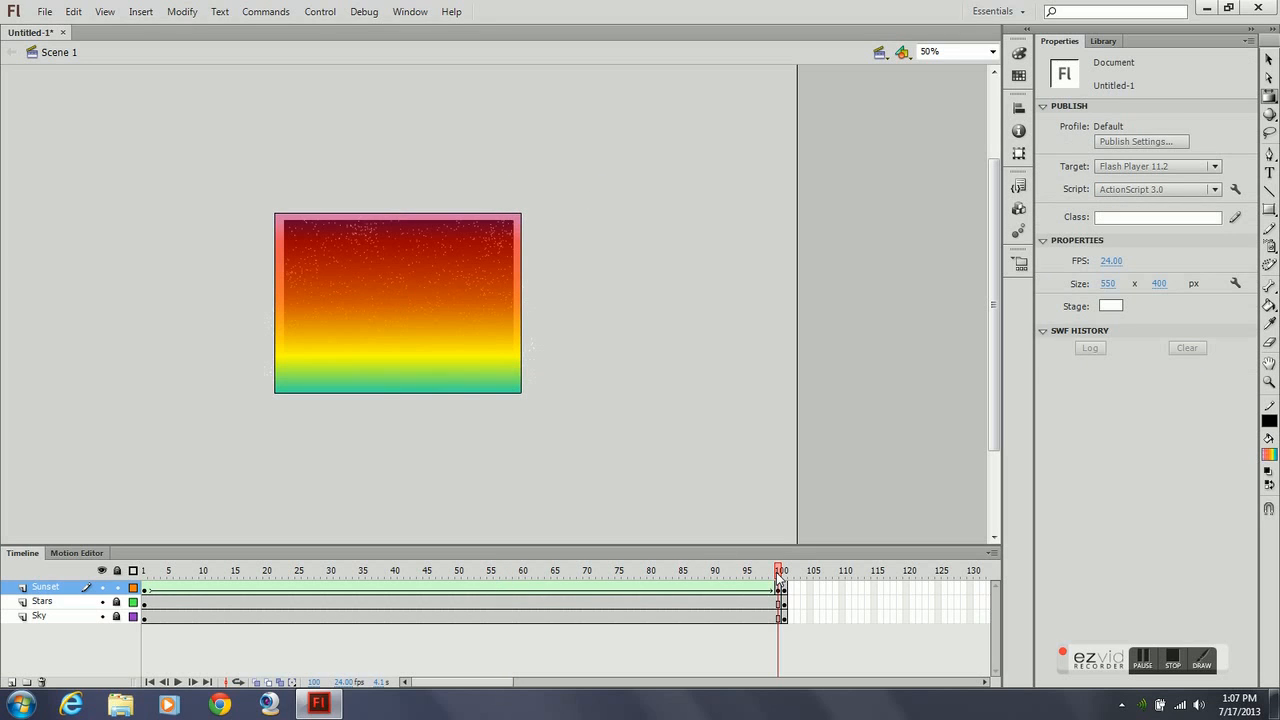
click(399, 313)
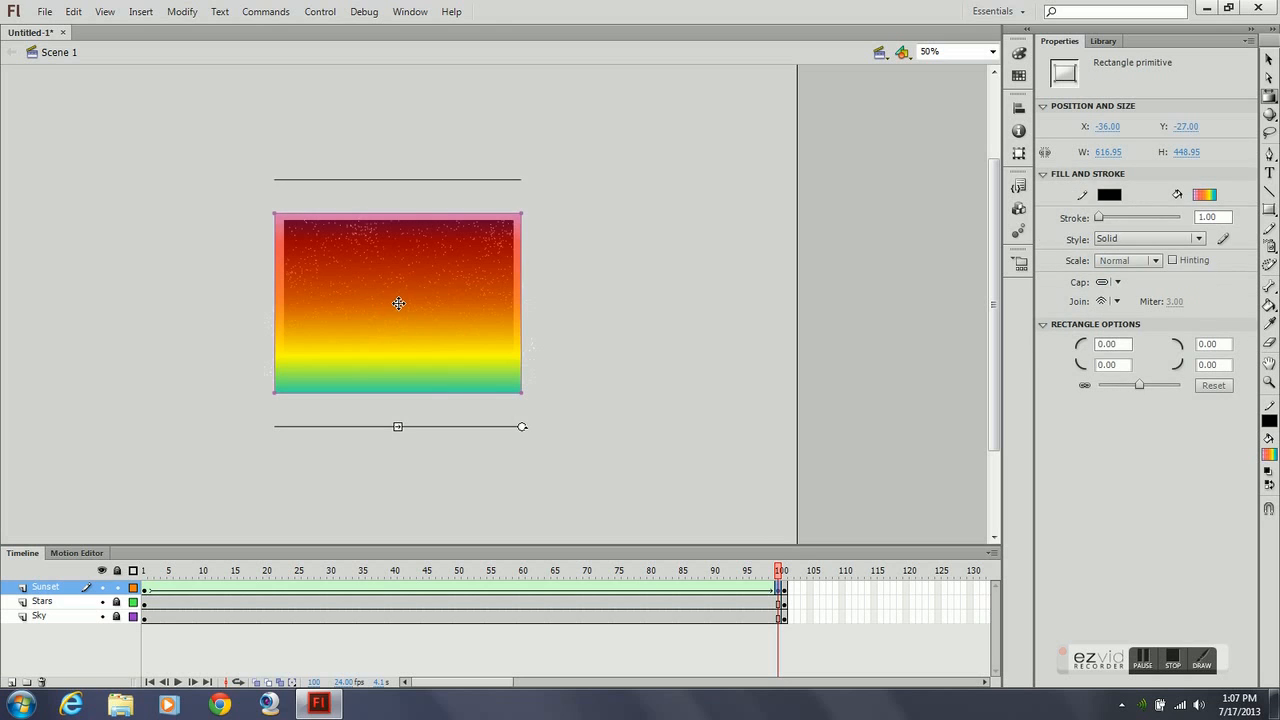
drag(398, 324, 398, 517)
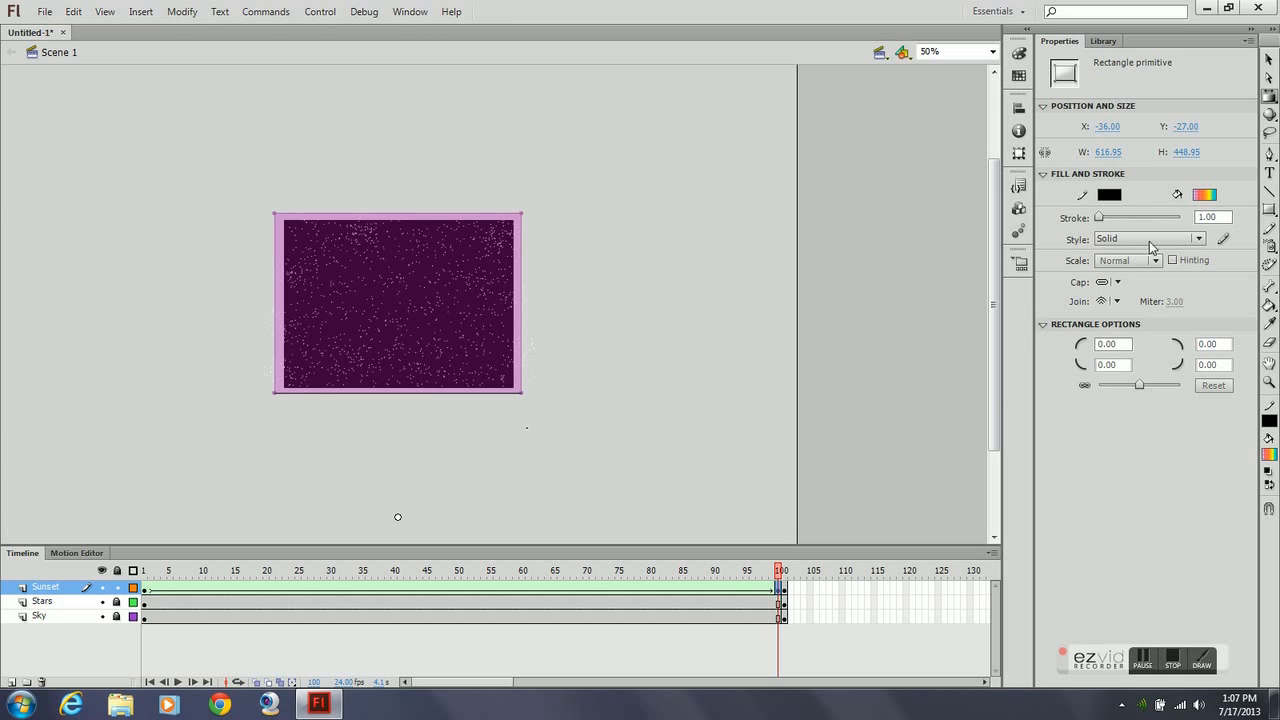
Step: Add a purple stop at the very start of the frame 100 gradient and set its alpha to 0%
click(1019, 53)
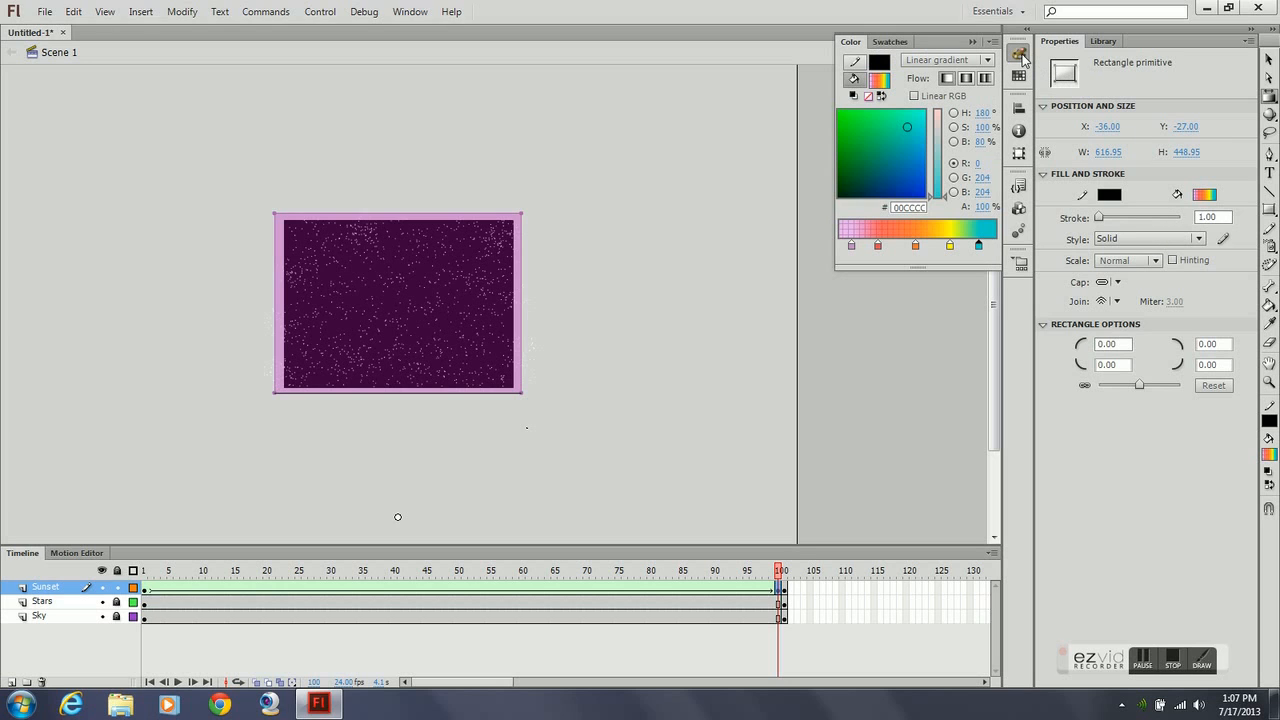
click(842, 247)
drag(842, 250, 840, 249)
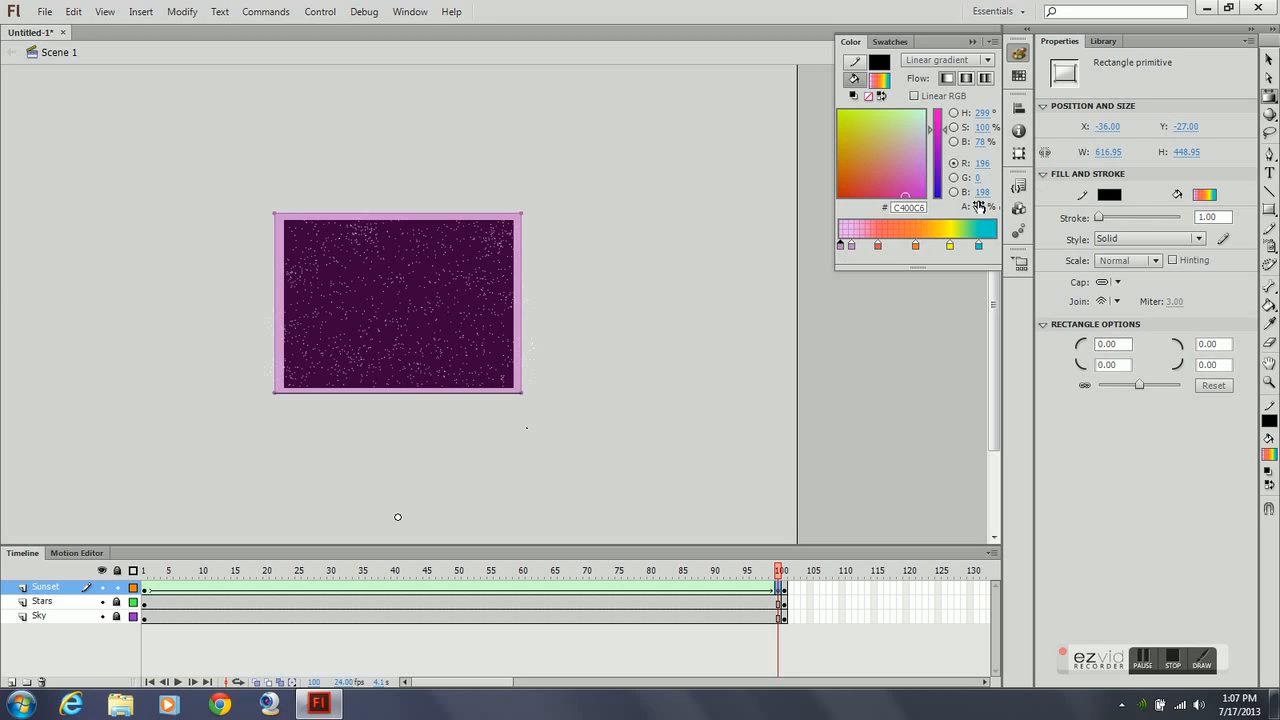
click(979, 206)
text(0)
key(Return)
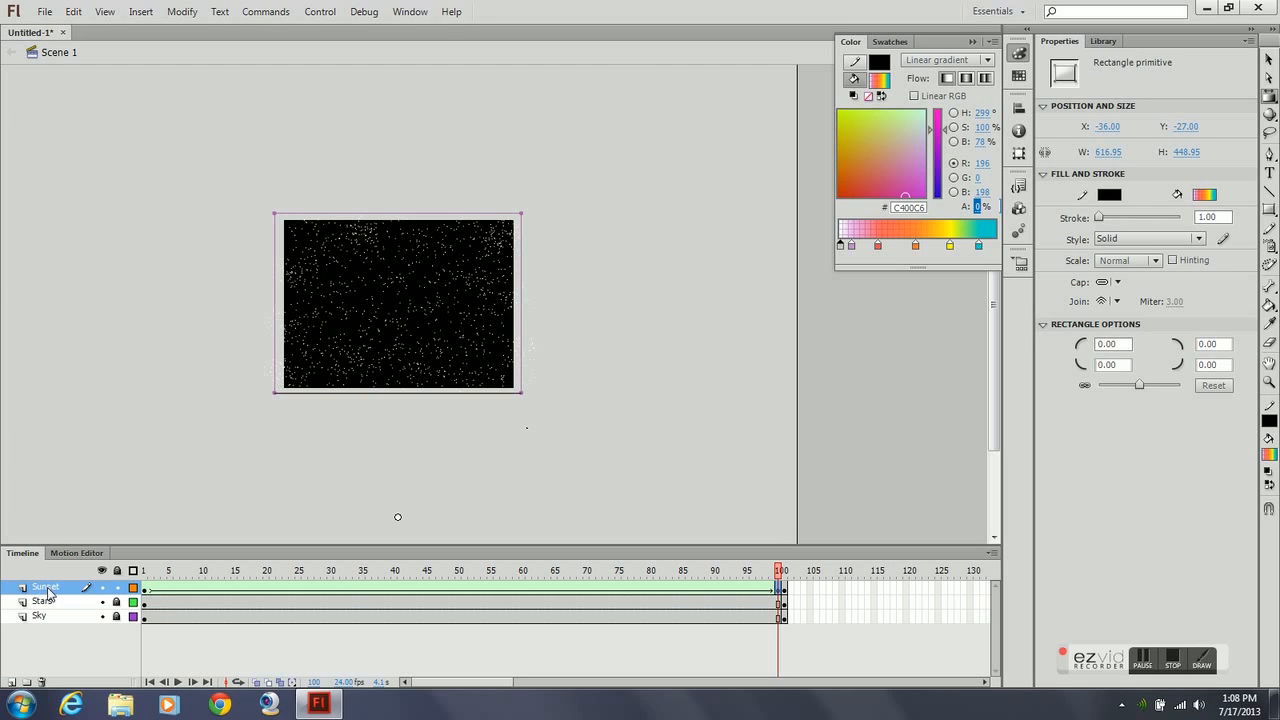
Step: At frame 1, move the Sunset gradient's center straight up above the rectangle so only its teal end fills the shape
drag(779, 573, 135, 556)
click(379, 340)
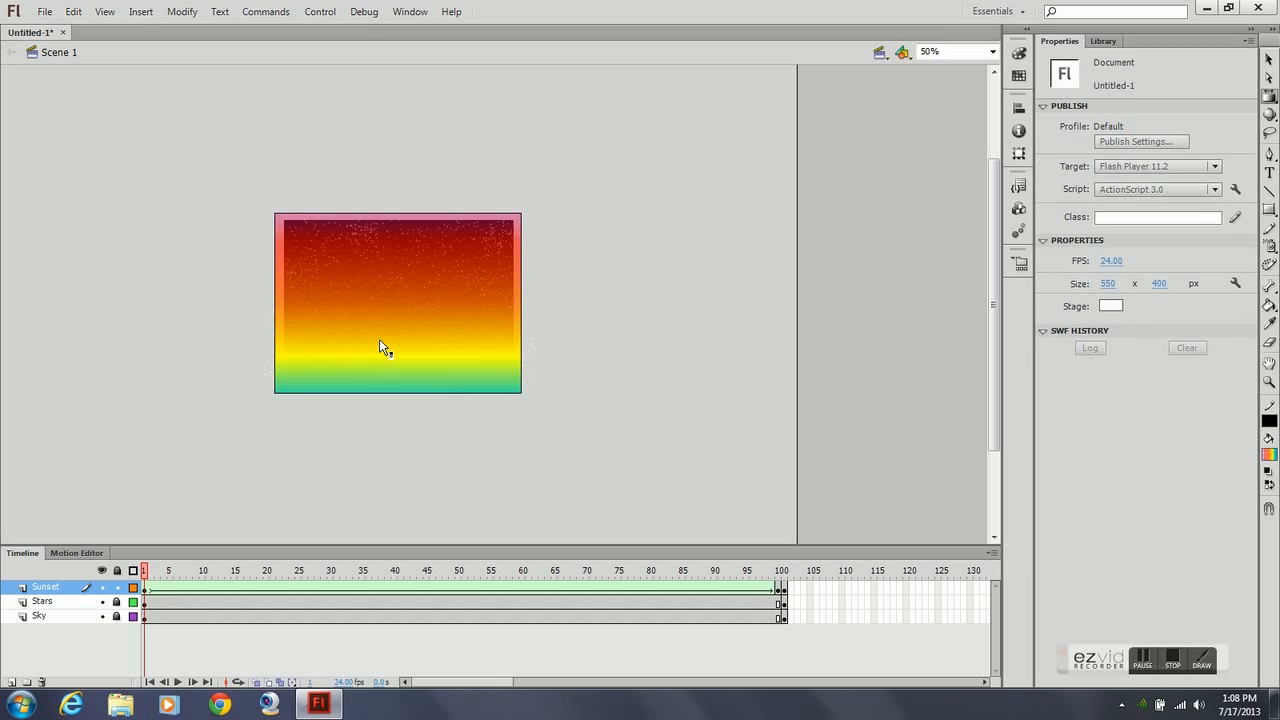
click(379, 339)
drag(397, 302, 393, 107)
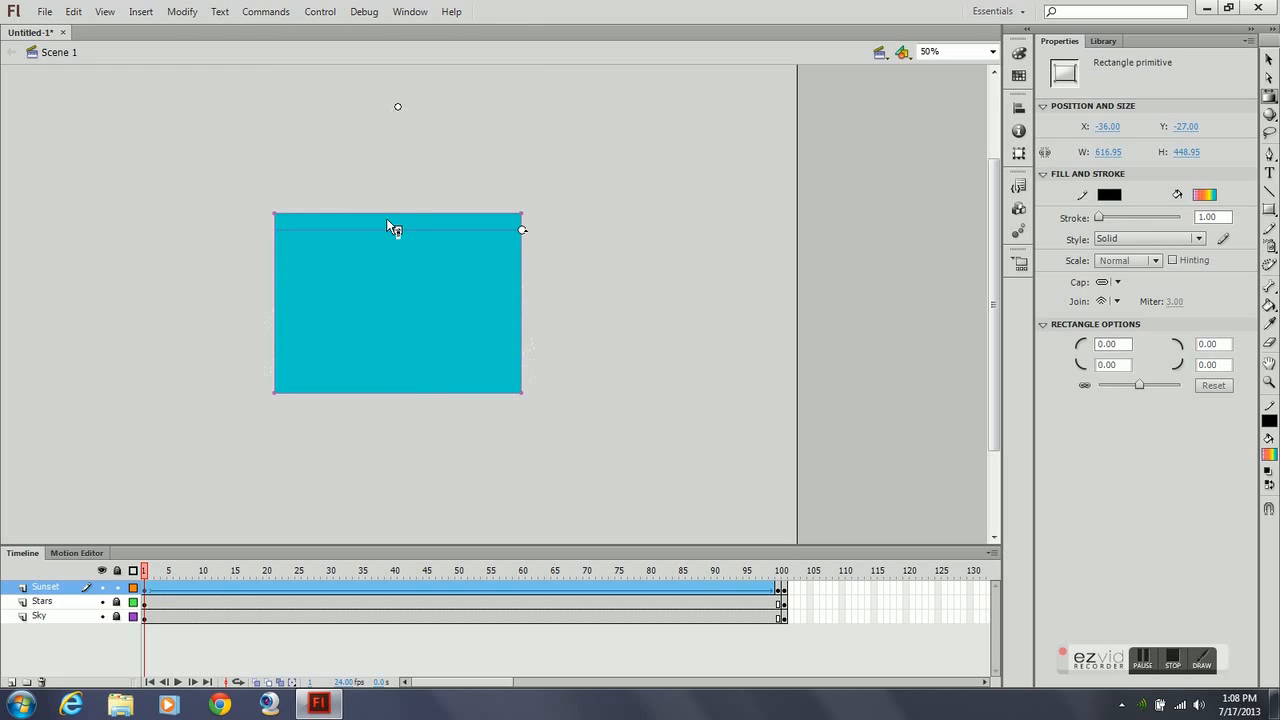
drag(398, 103, 399, 92)
Step: Play the animation on the timeline, return to frame 1, and preview it as a test movie before closing the preview
key(Return)
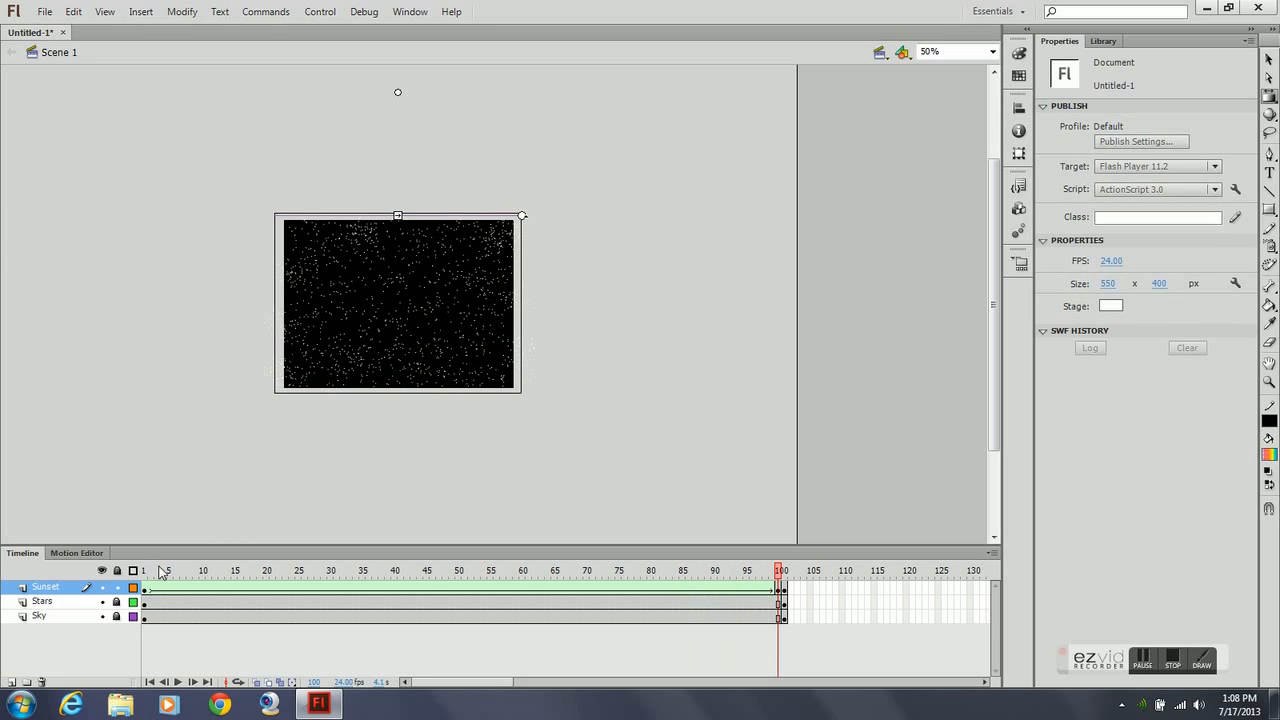
drag(163, 577, 141, 578)
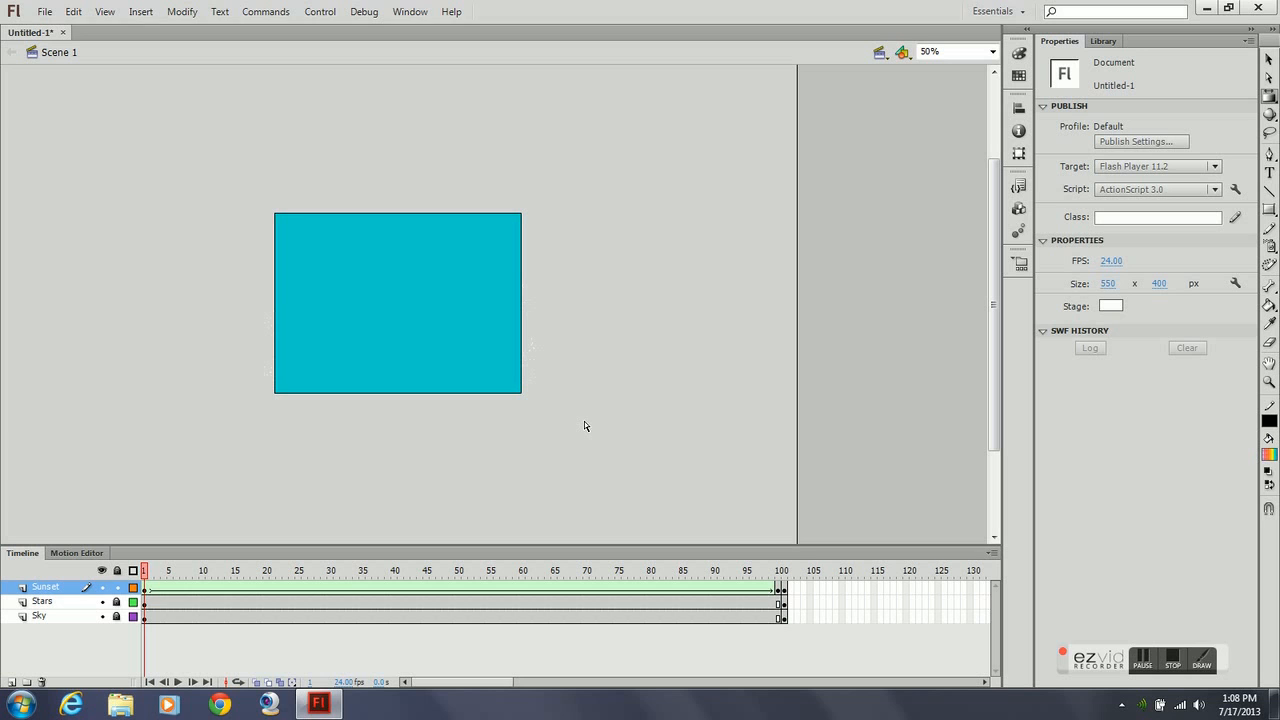
key(ctrl+Return)
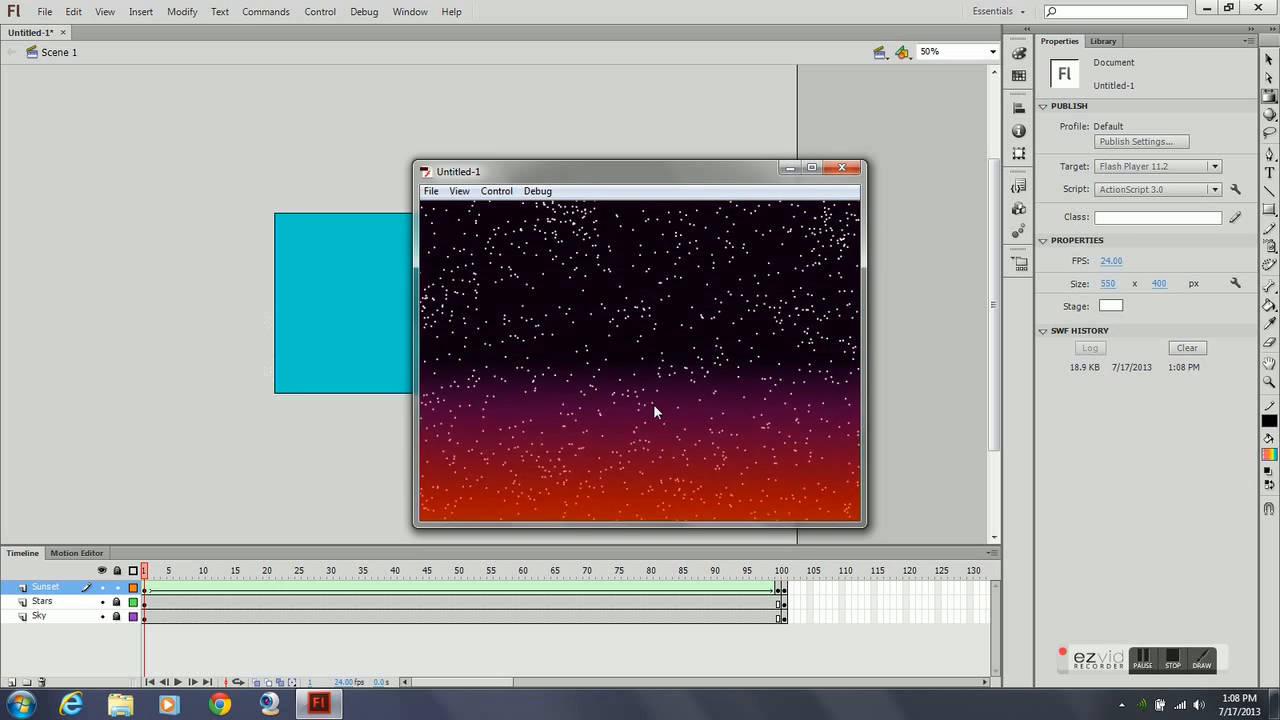
click(841, 168)
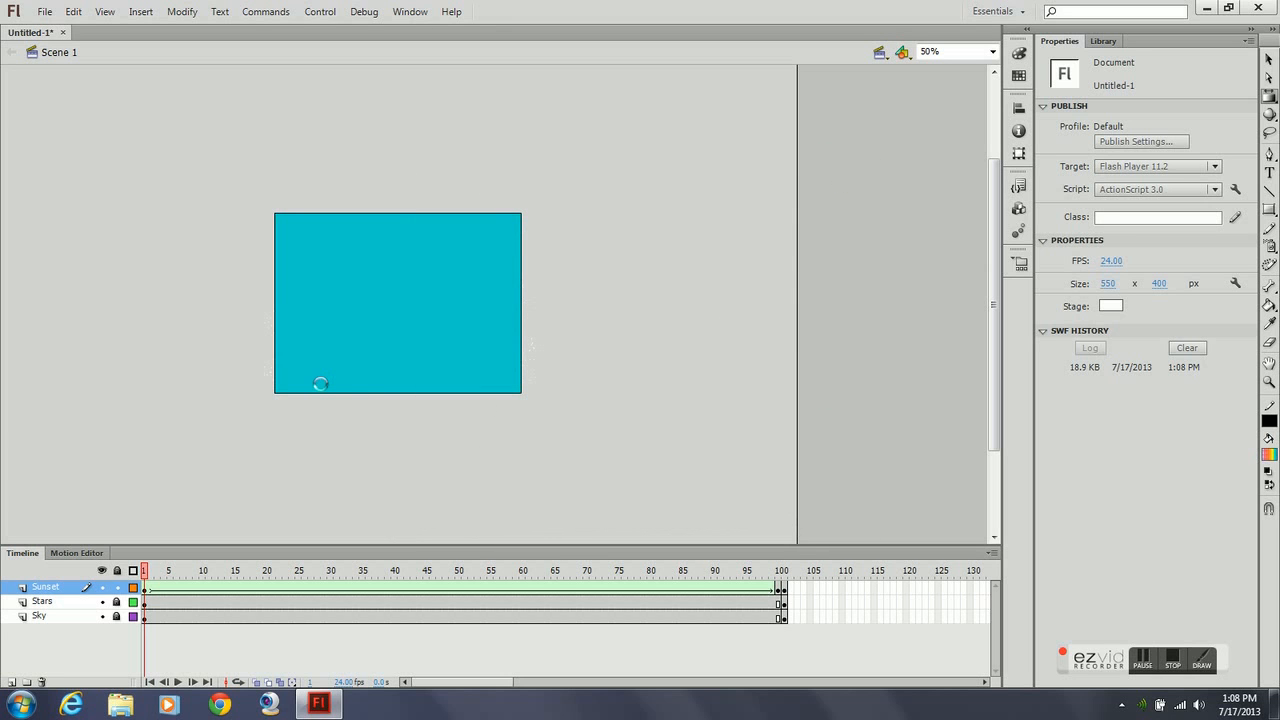